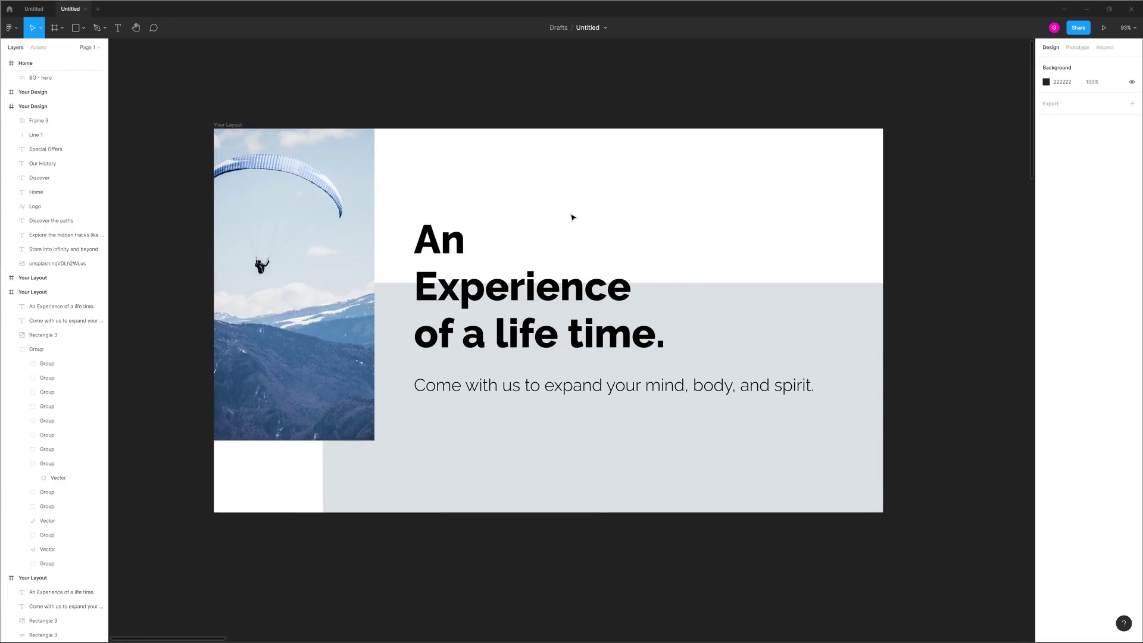
- Stretch the headline box down so all three lines of 'An Experience of a life time.' fit
scroll(704, 238, down, 5)
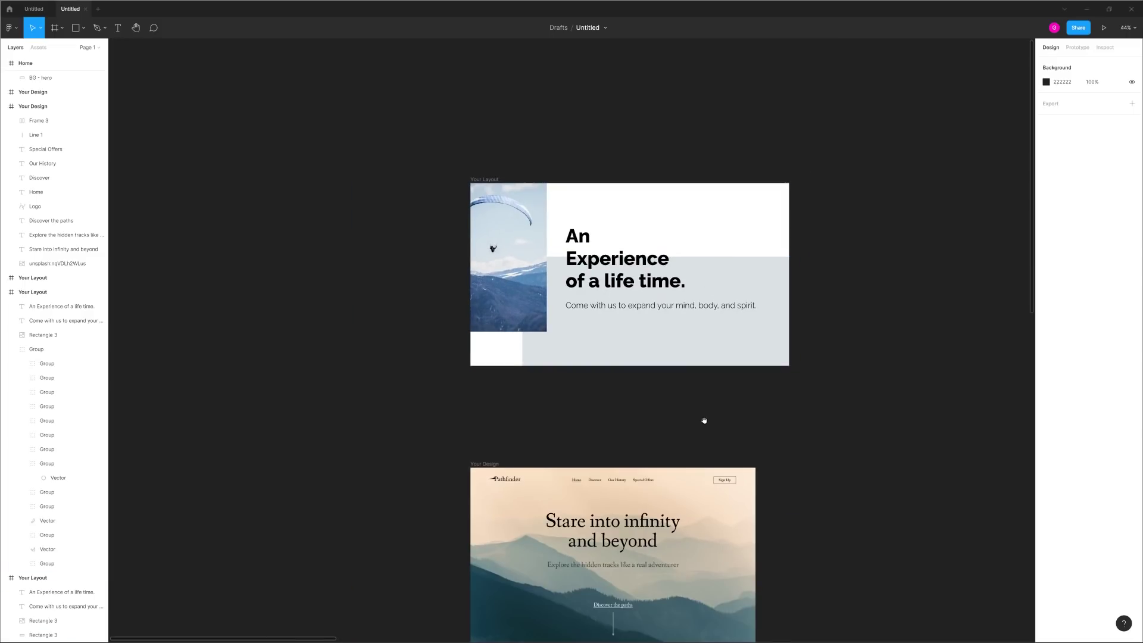
scroll(625, 387, down, 3)
scroll(565, 353, up, 5)
scroll(689, 339, left, 1)
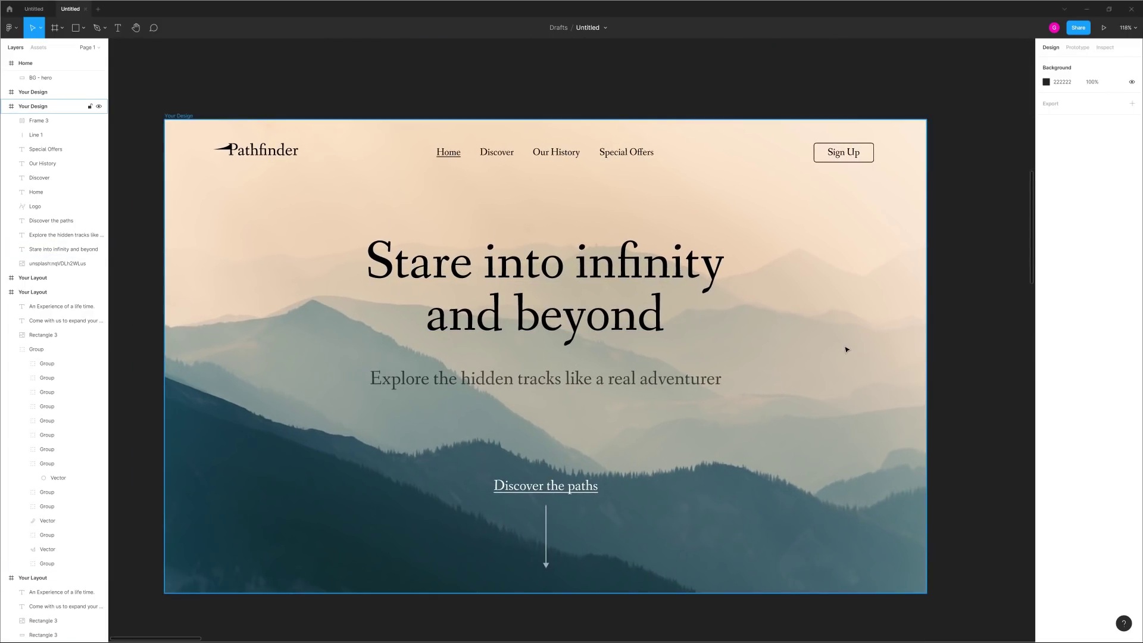
scroll(847, 350, down, 4)
scroll(846, 349, down, 2)
scroll(645, 112, down, 10)
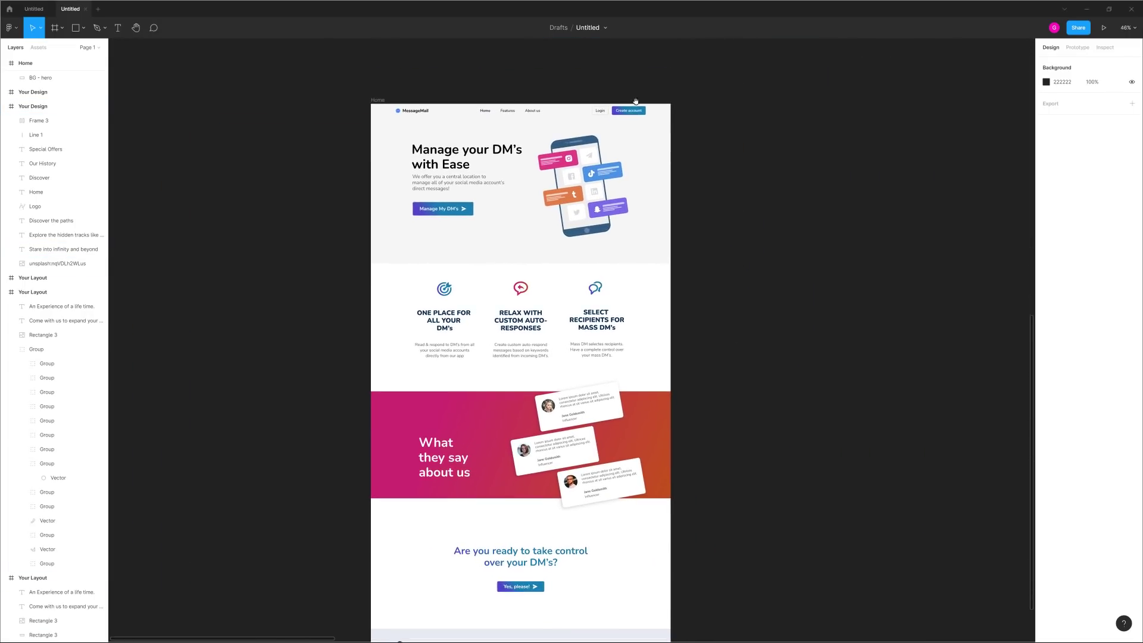
scroll(518, 159, up, 5)
scroll(590, 155, down, 5)
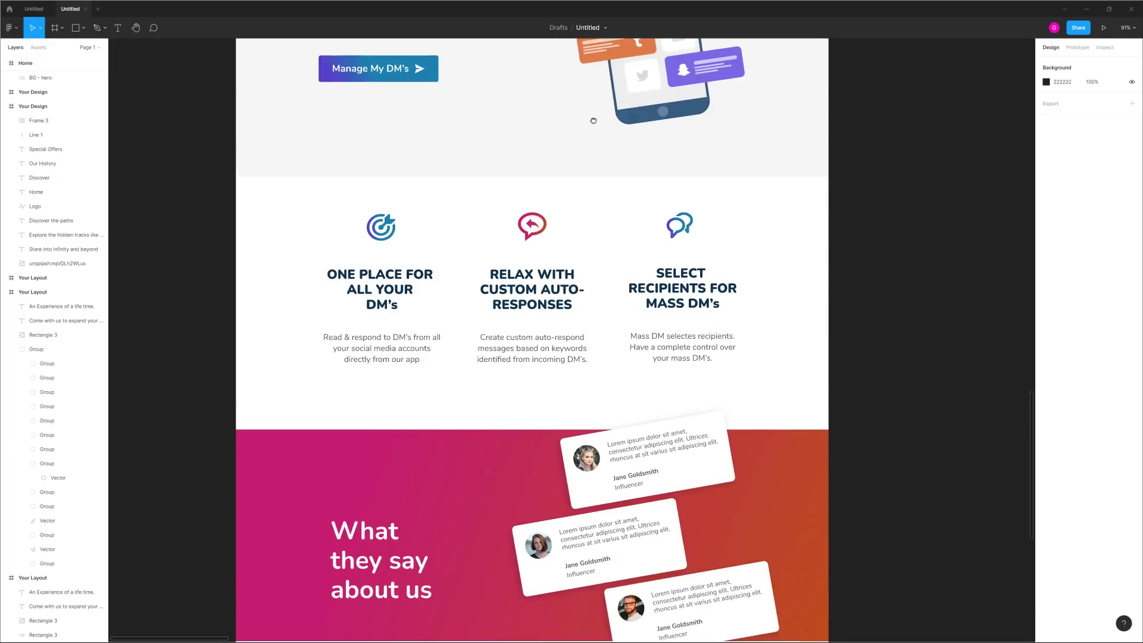
scroll(590, 155, down, 4)
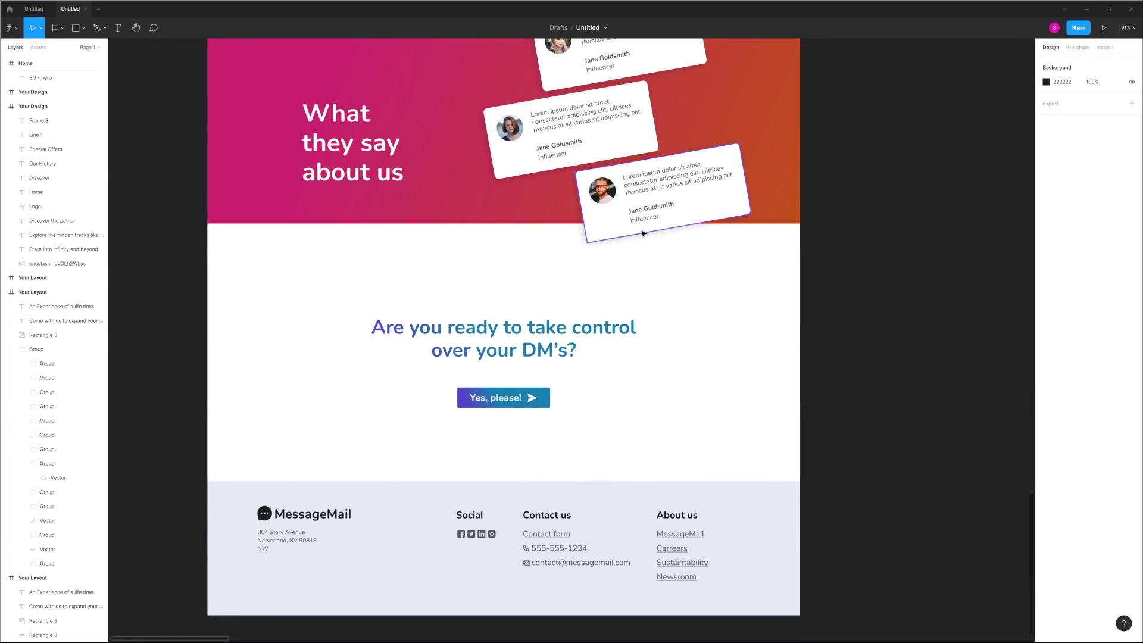
scroll(768, 196, down, 3)
scroll(771, 195, up, 10)
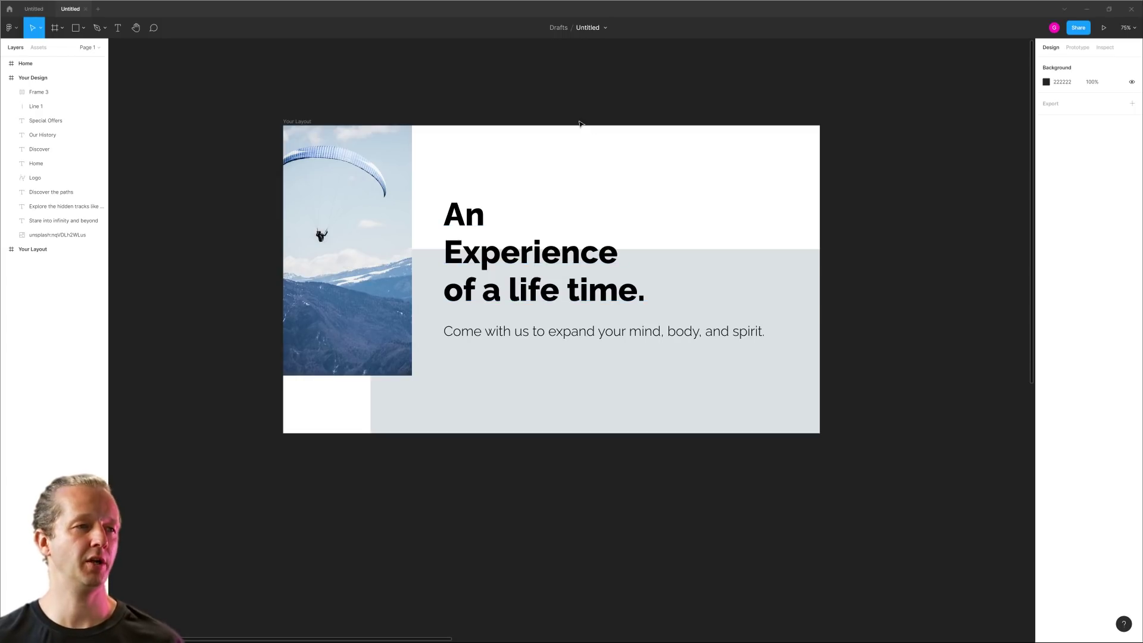
drag(510, 96, 499, 128)
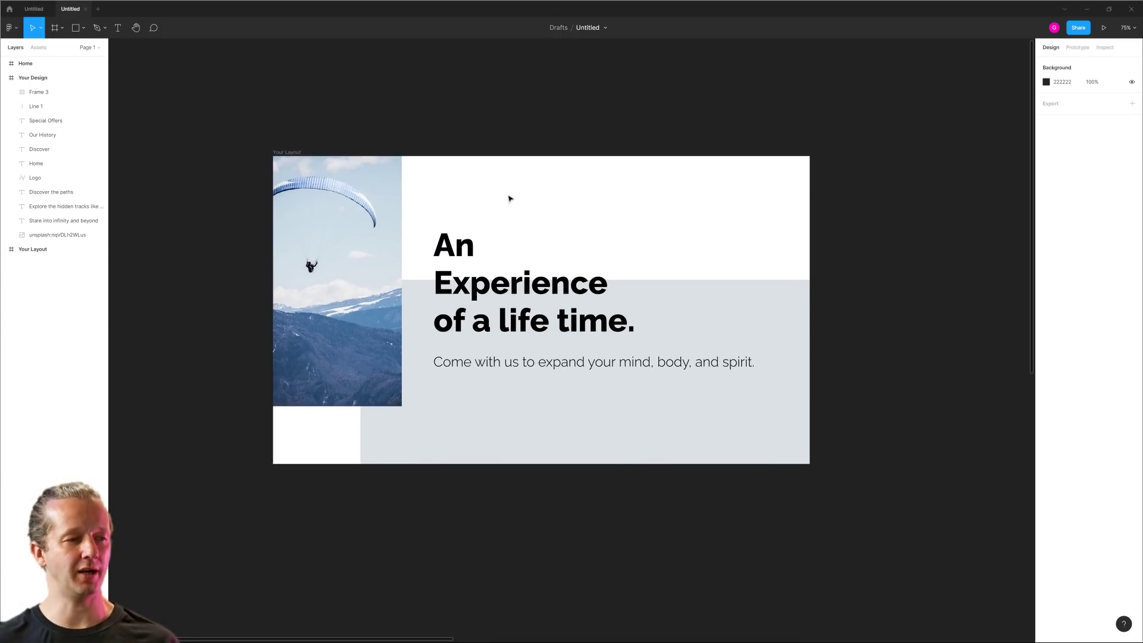
click(500, 300)
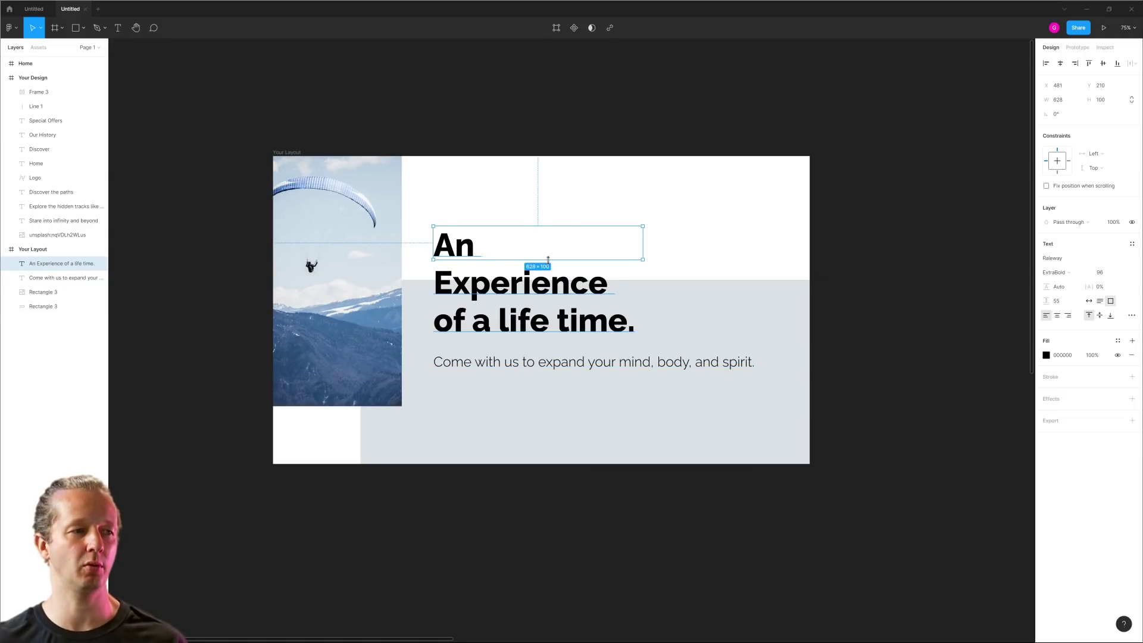
drag(537, 300, 538, 338)
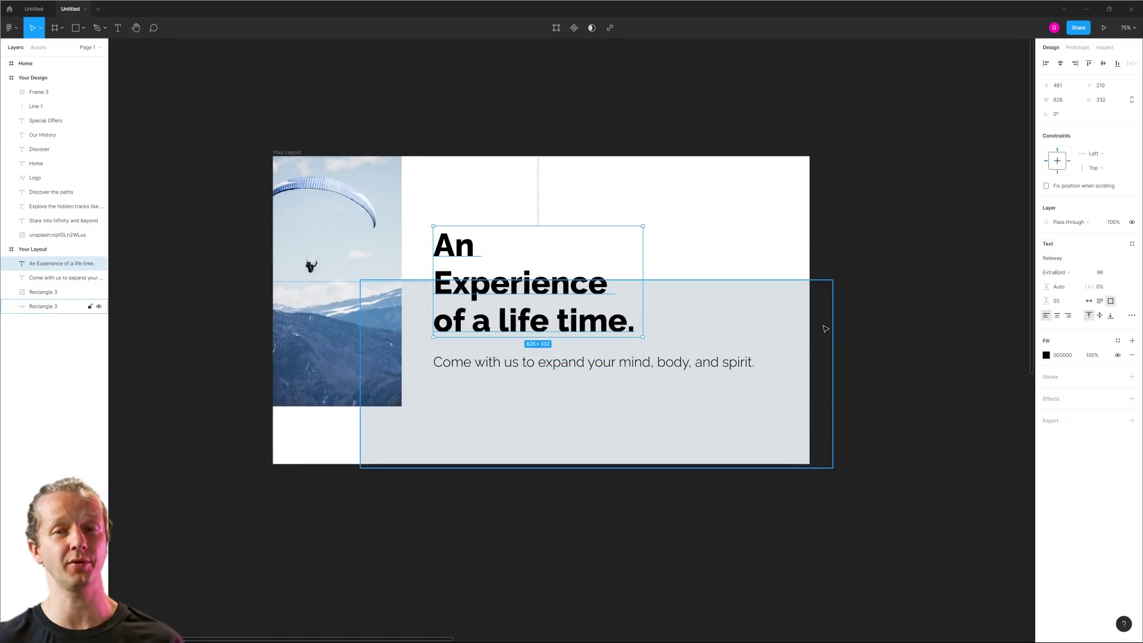
click(858, 315)
- Check the headline and subtitle text boxes, then clear the selection
click(543, 294)
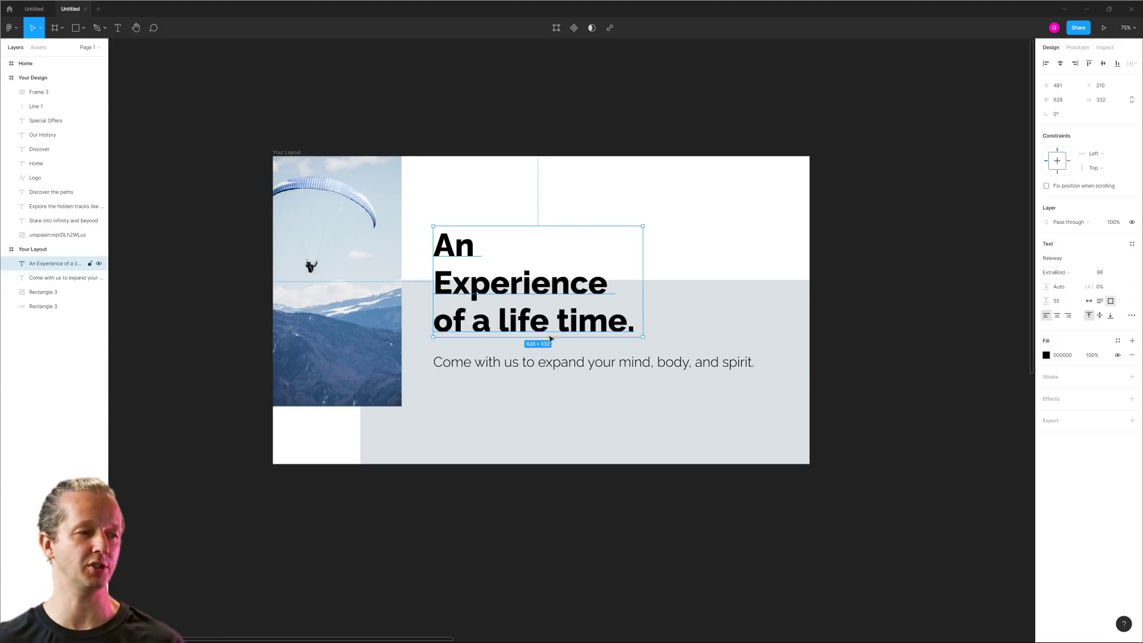
click(564, 365)
click(867, 337)
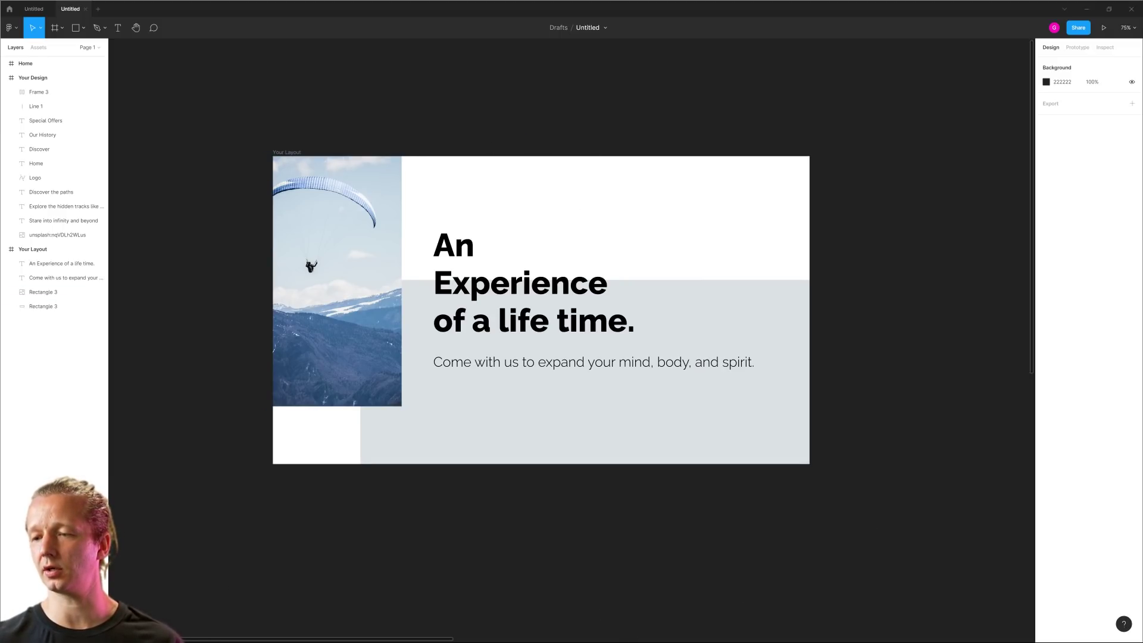
key(alt+Tab)
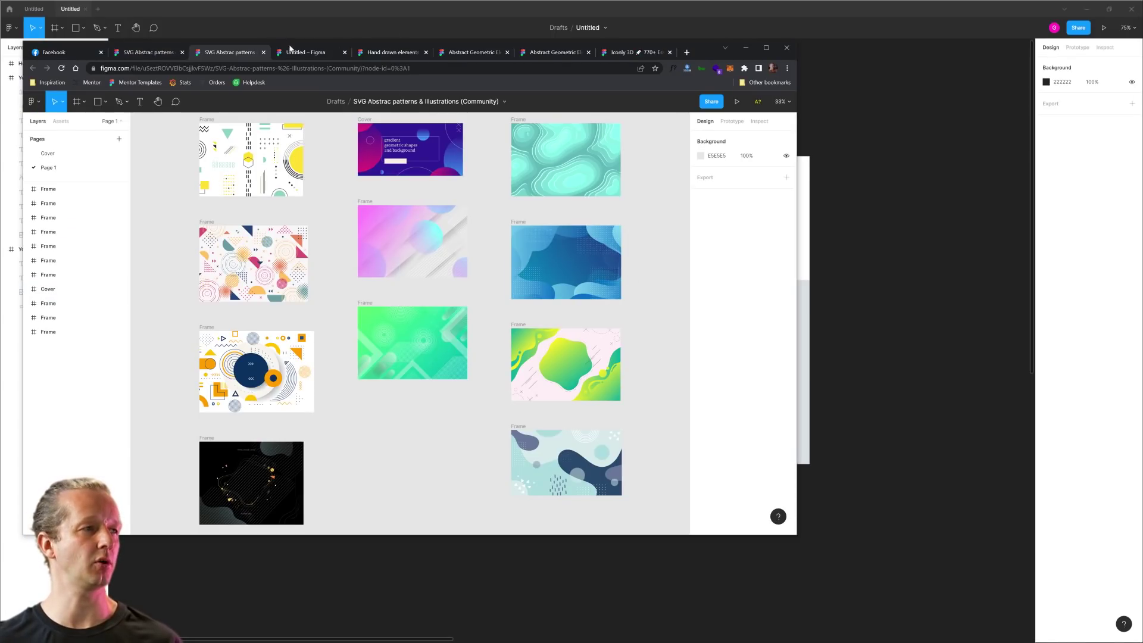
drag(706, 52, 811, 61)
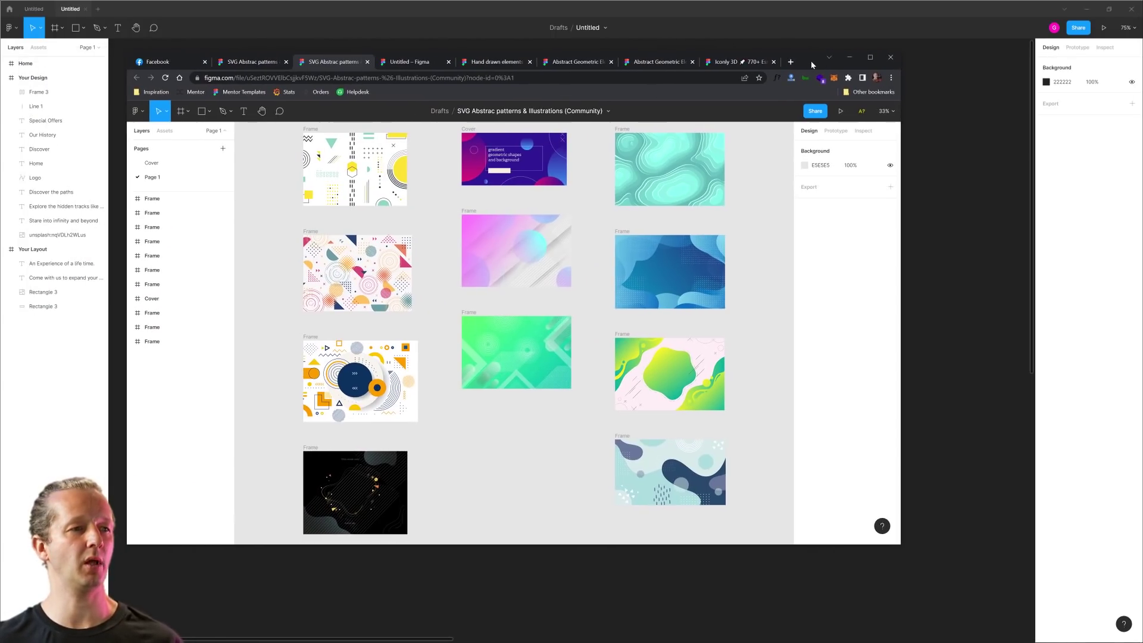
double_click(811, 61)
drag(658, 144, 844, 240)
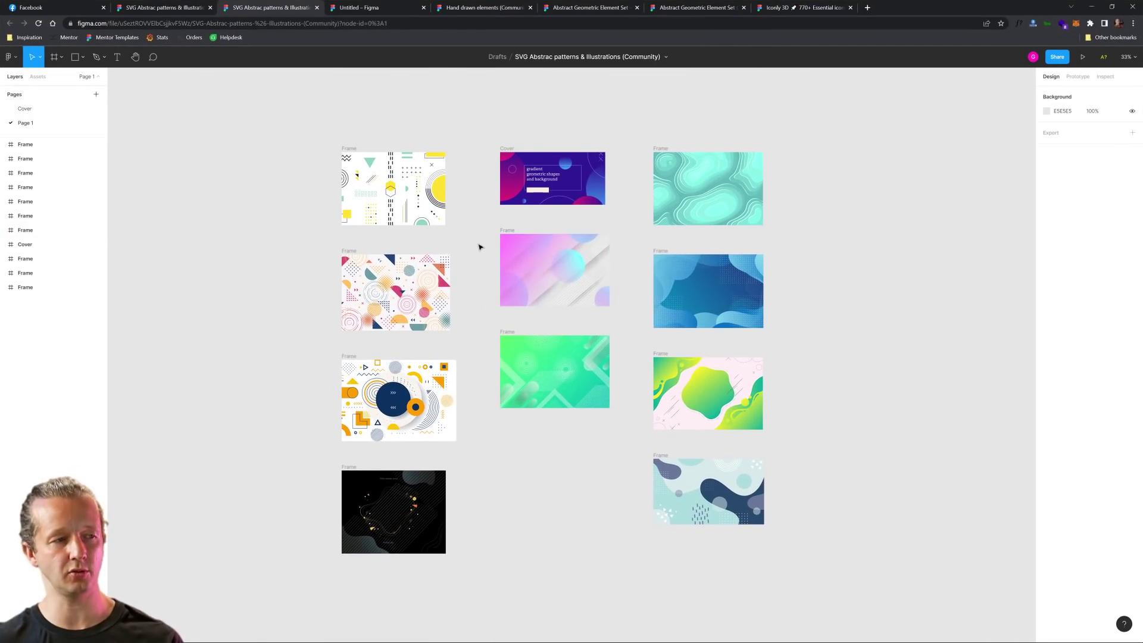
scroll(410, 187, up, 10)
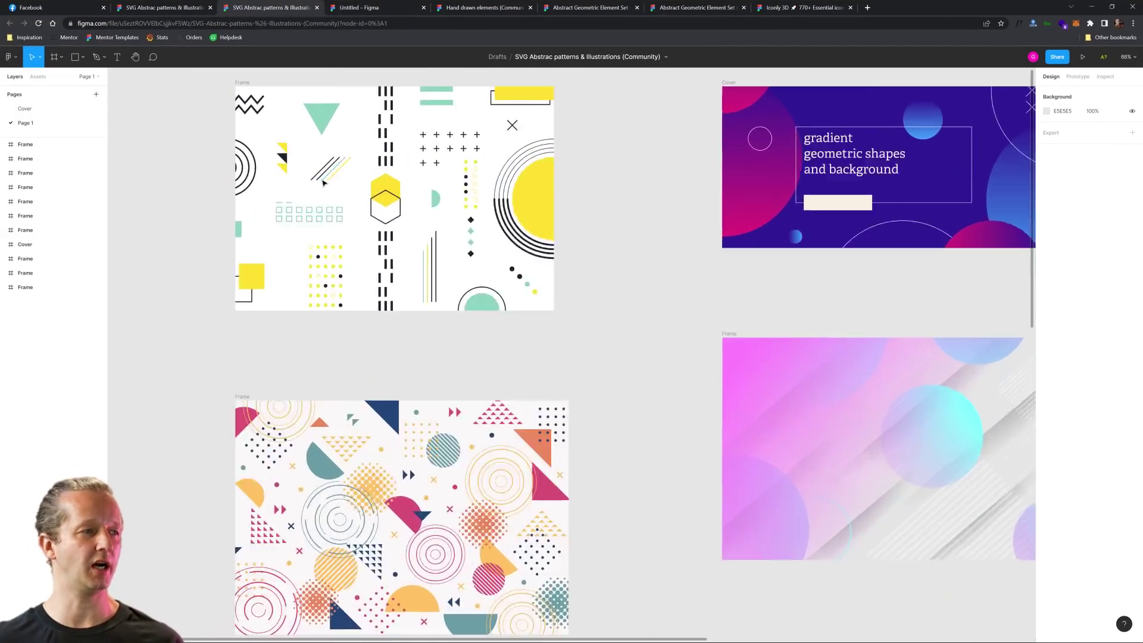
scroll(483, 440, down, 7)
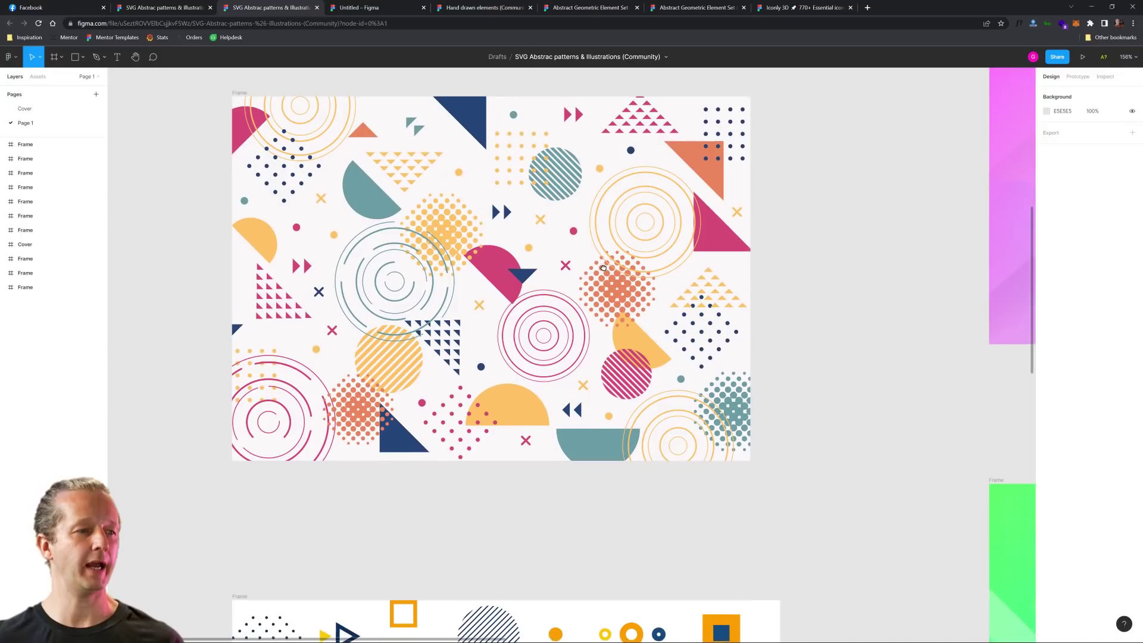
scroll(577, 429, down, 8)
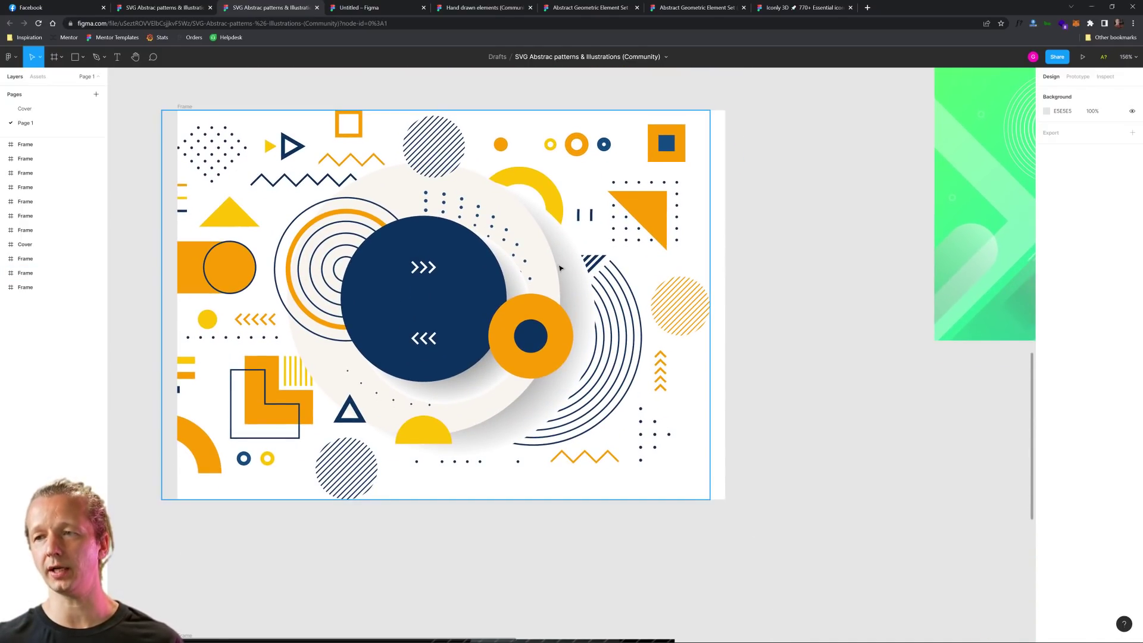
scroll(546, 246, up, 10)
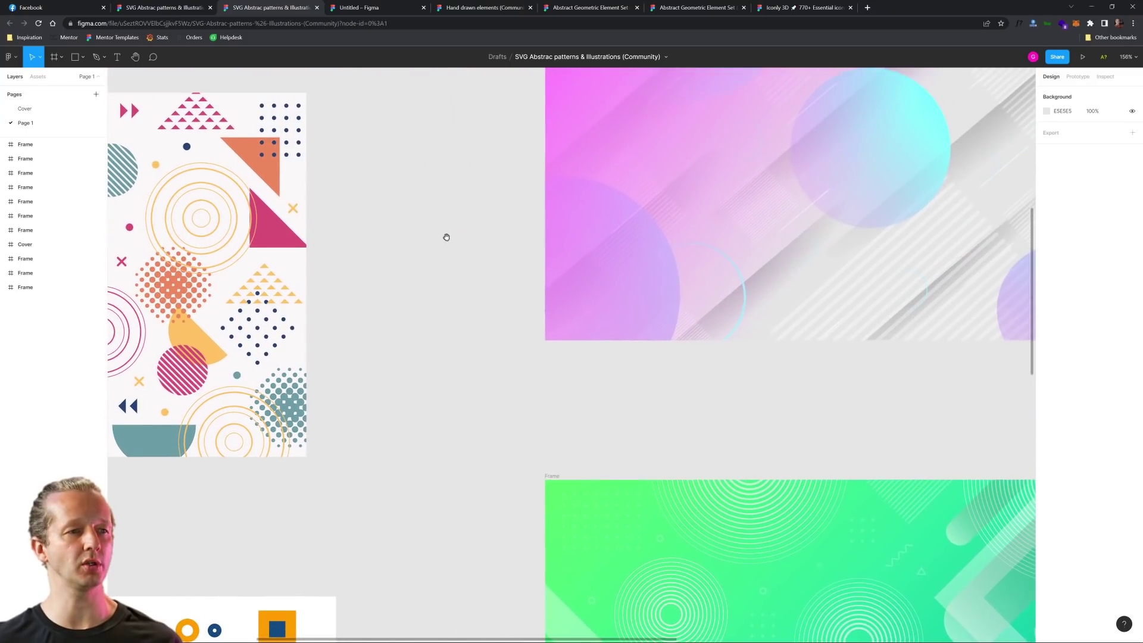
scroll(451, 297, up, 7)
scroll(309, 390, left, 10)
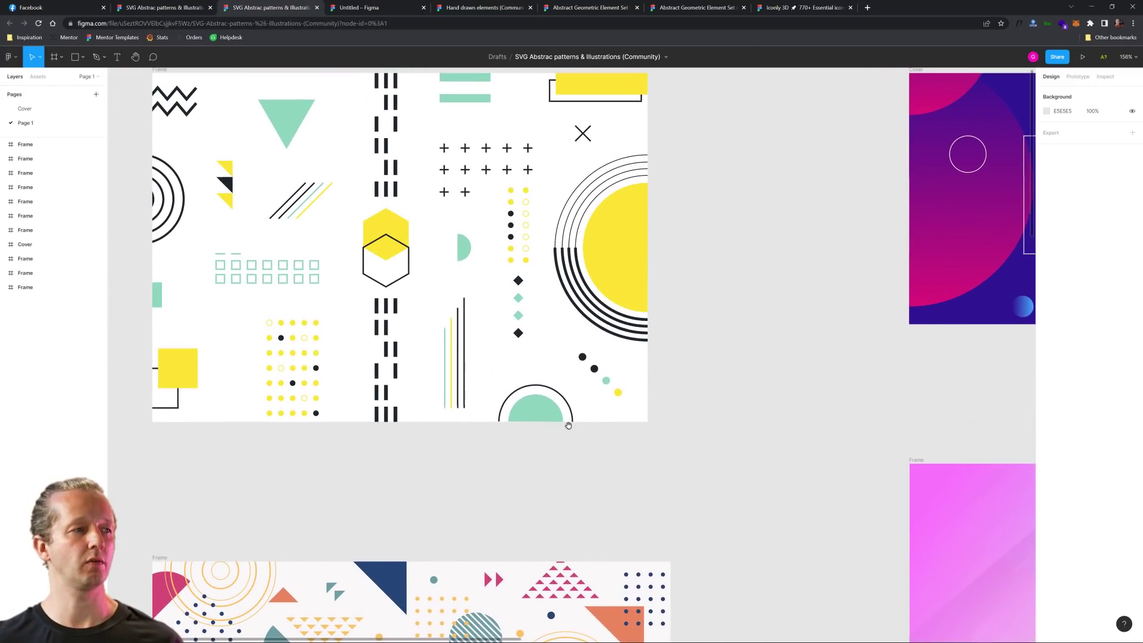
scroll(518, 514, down, 13)
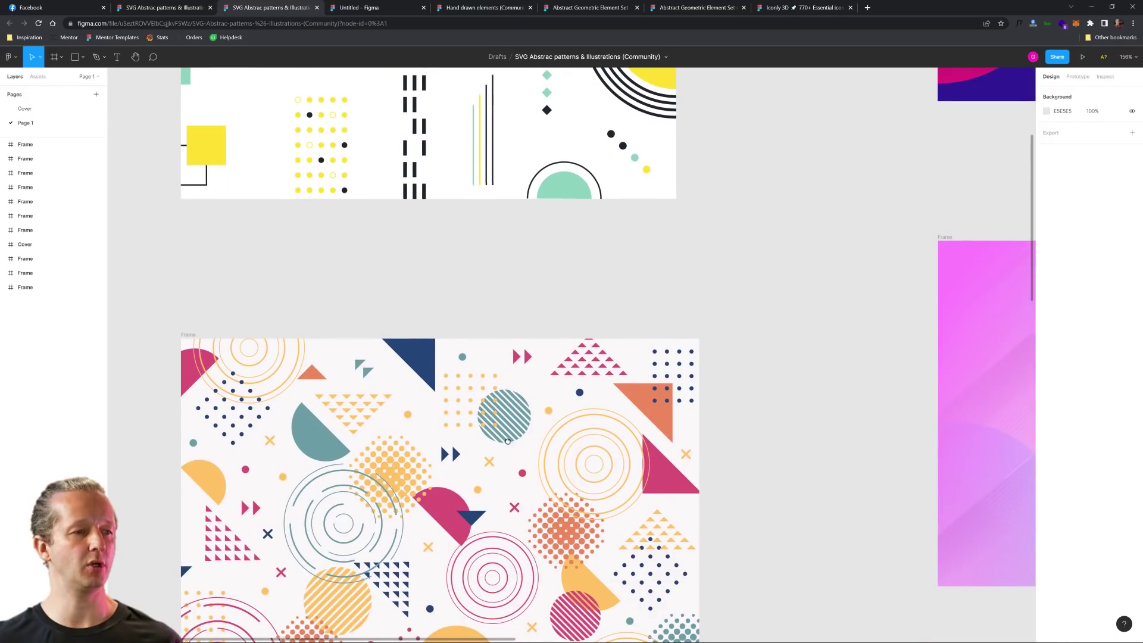
scroll(494, 213, up, 5)
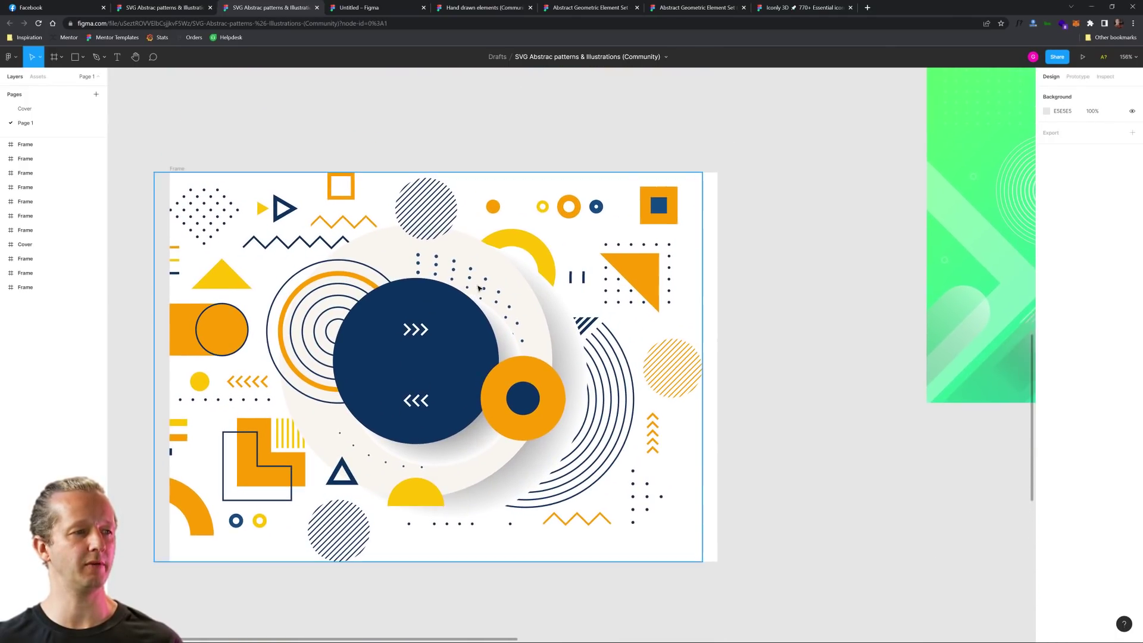
scroll(441, 287, down, 5)
scroll(471, 266, up, 5)
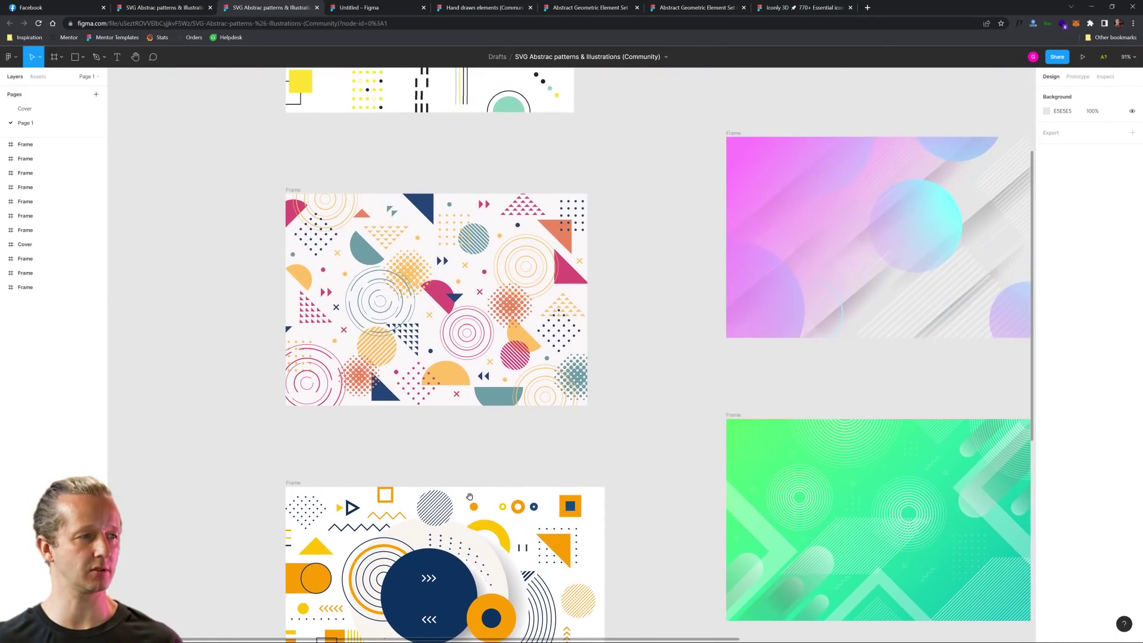
scroll(452, 309, up, 3)
scroll(470, 250, down, 10)
scroll(470, 250, right, 3)
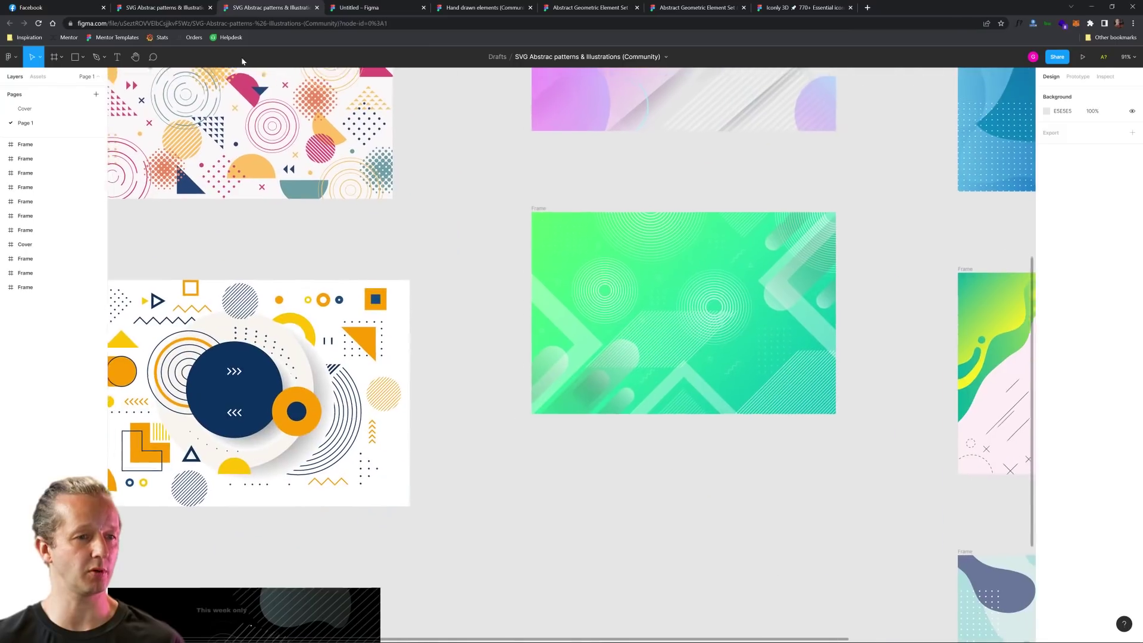
scroll(488, 286, down, 5)
scroll(342, 439, up, 8)
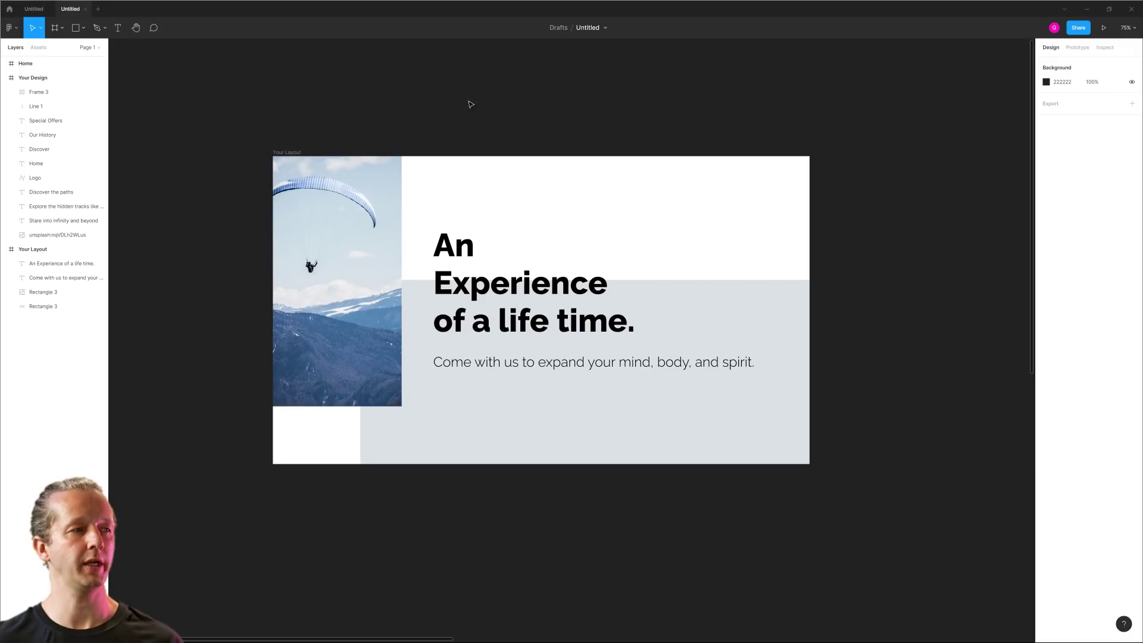
- Duplicate the Your Layout frame
scroll(416, 122, down, 3)
drag(416, 123, 460, 125)
click(354, 115)
scroll(624, 124, down, 4)
click(465, 110)
scroll(489, 140, up, 10)
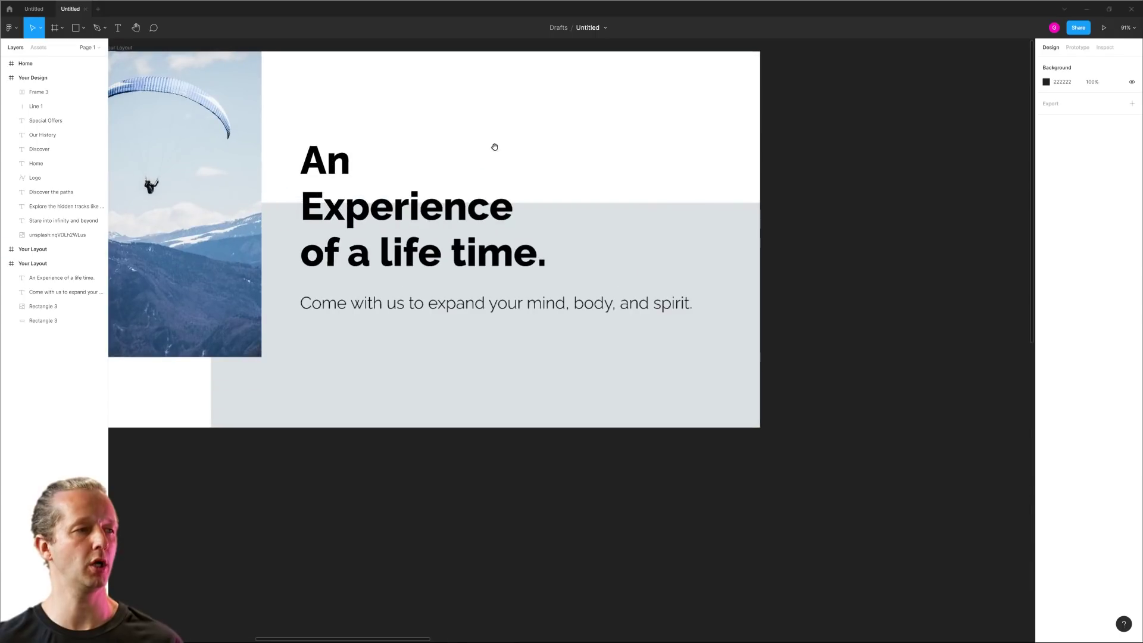
- Paste the hatched wavy illustration top-right, enlarge it to 882.33 × 801, crop past the edge
key(ctrl+v)
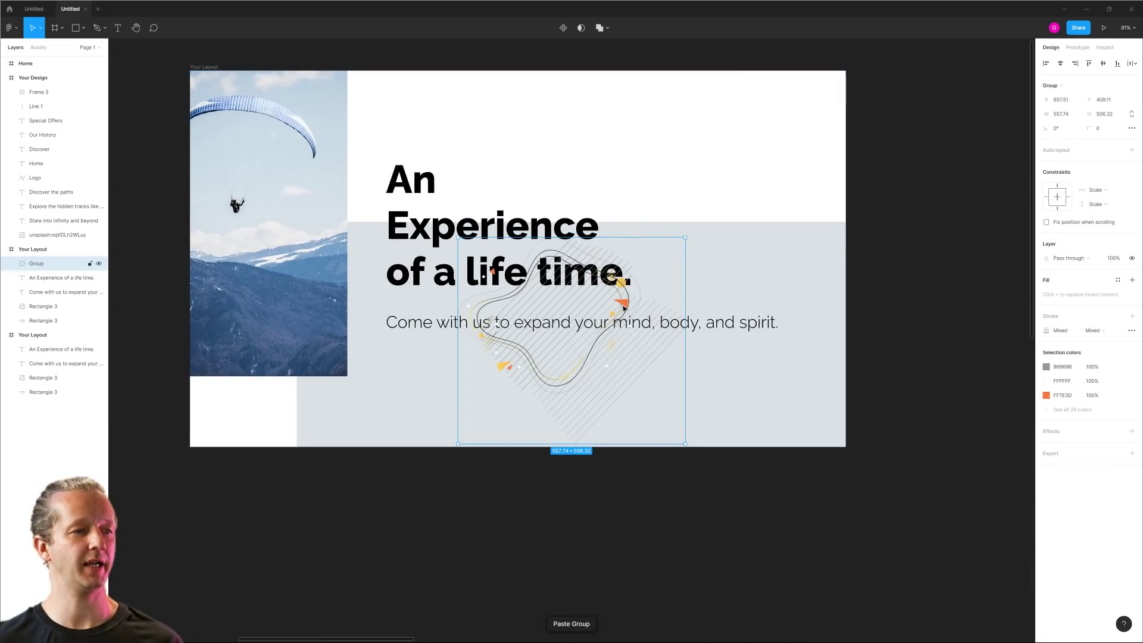
drag(630, 305, 783, 141)
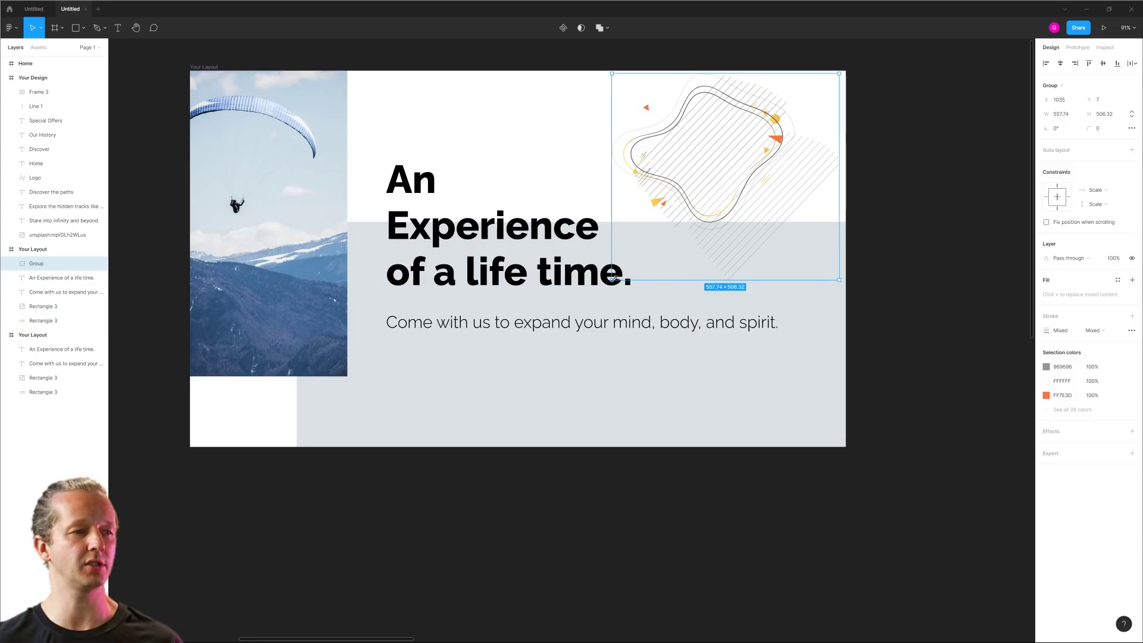
drag(612, 278, 481, 401)
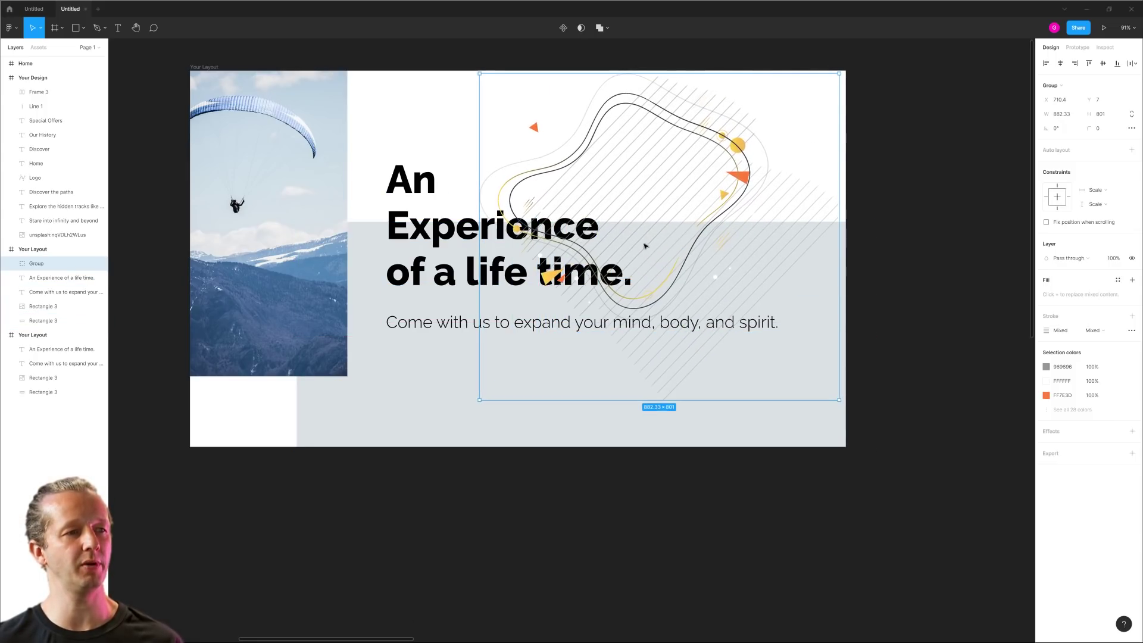
drag(809, 159, 843, 182)
- Delete the grey background rectangle and move the headline and subtitle together
click(528, 392)
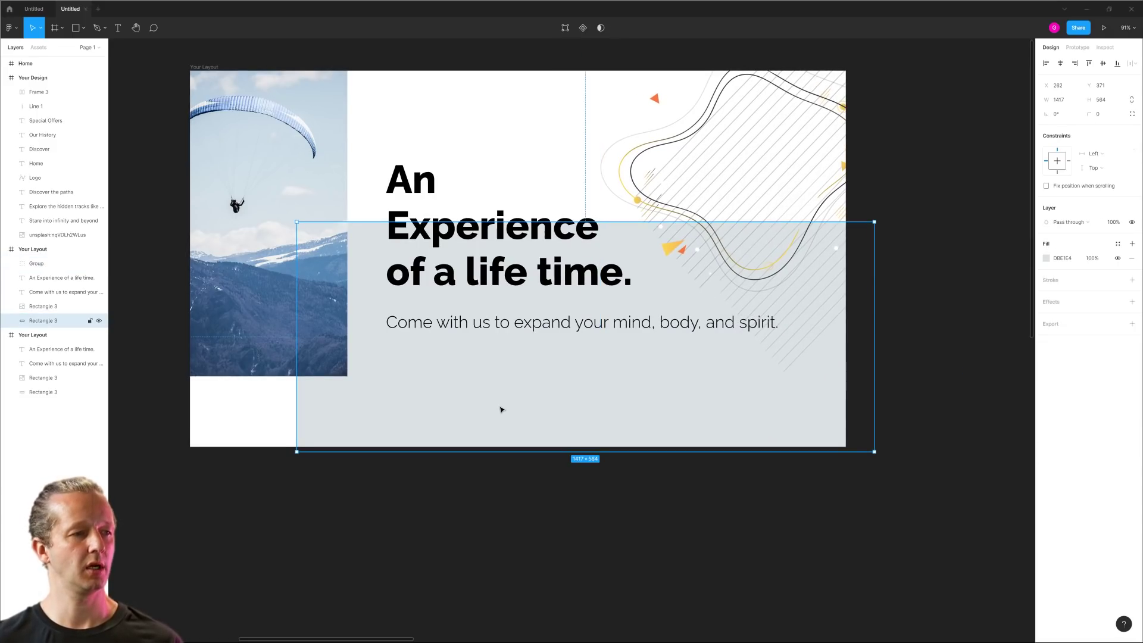
key(Delete)
click(494, 271)
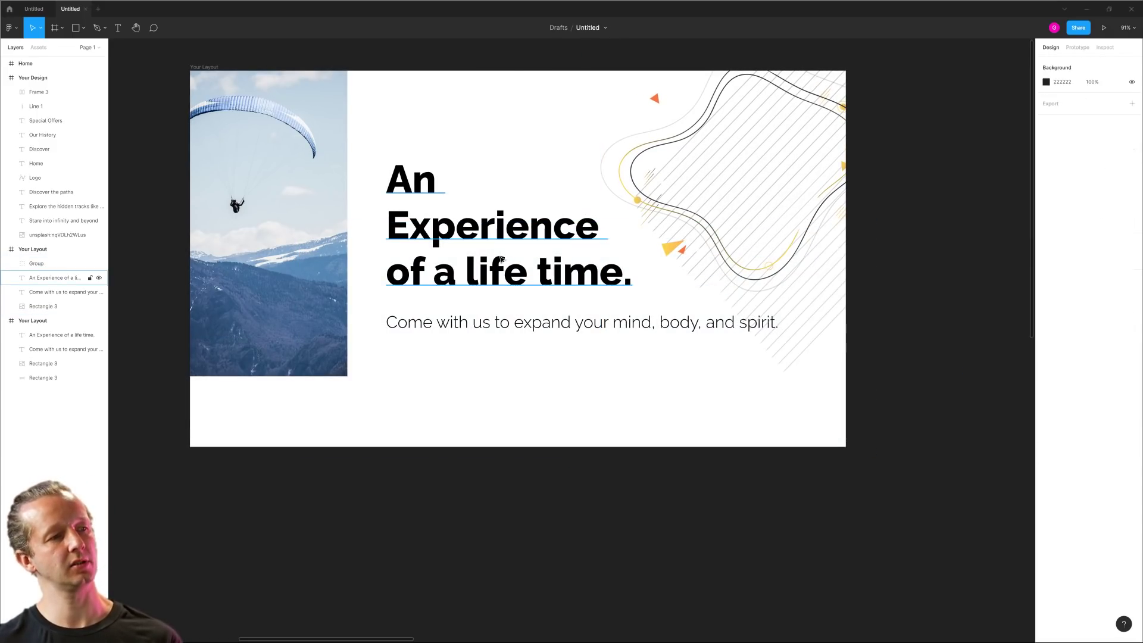
shift+click(498, 325)
drag(484, 266, 483, 313)
click(453, 427)
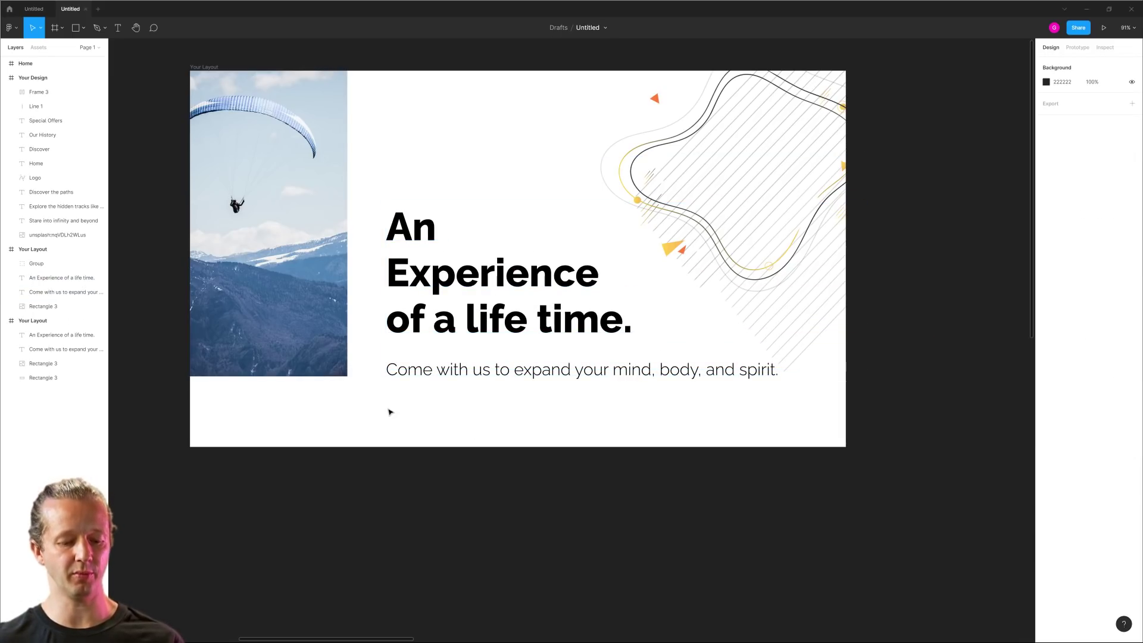
- Check the subtitle's alignment against a temporary horizontal ruler guide, then hide the rulers
key(shift+r)
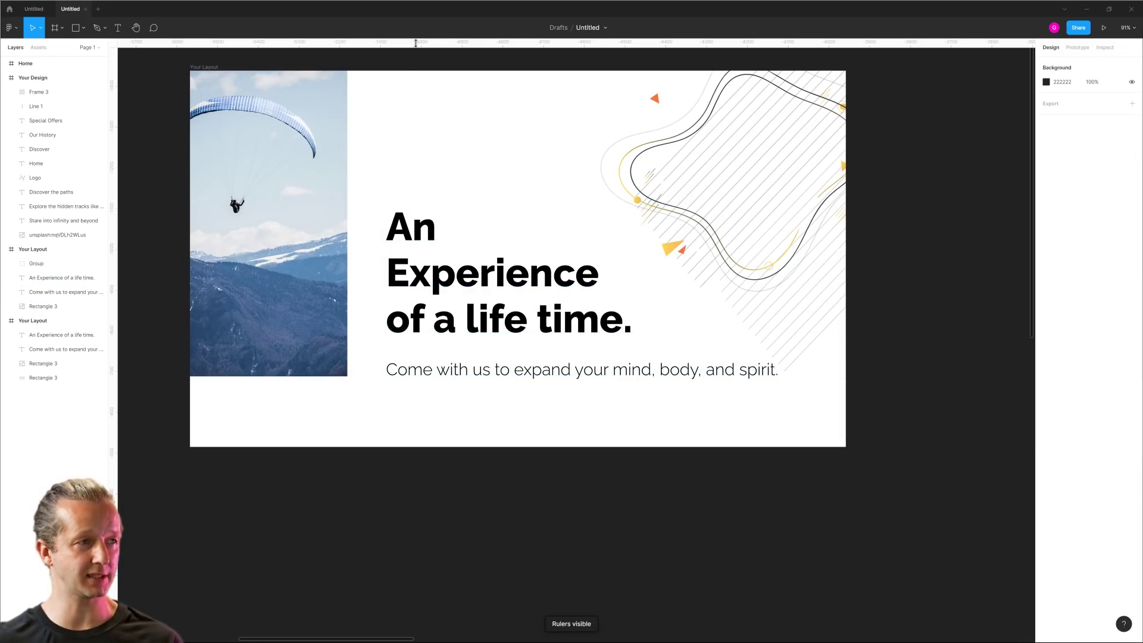
drag(415, 43, 398, 376)
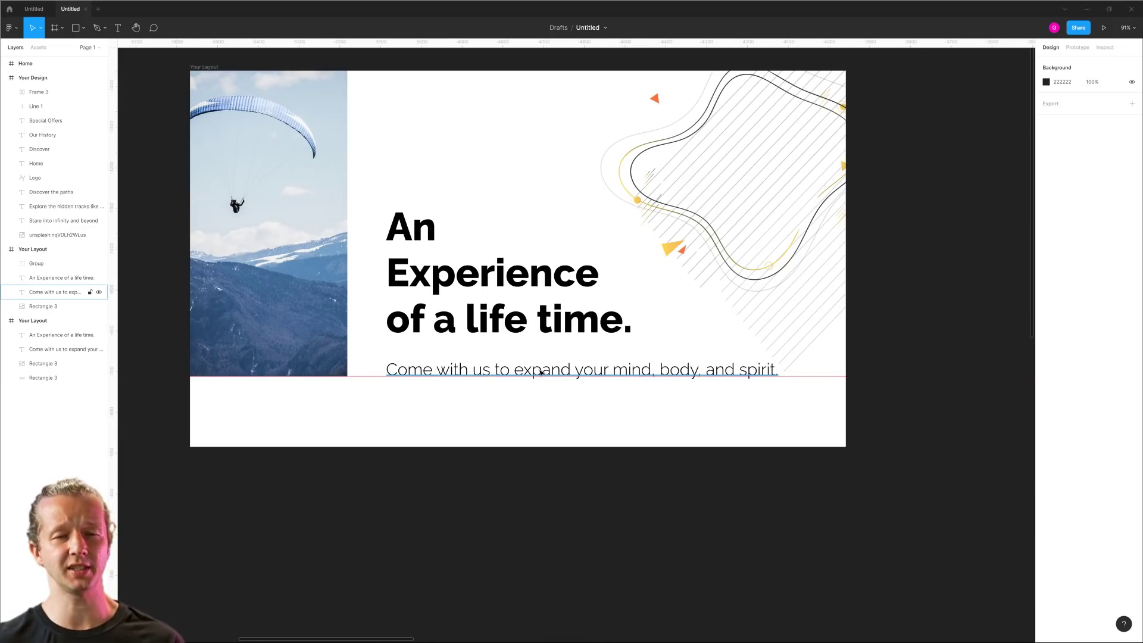
key(shift+r)
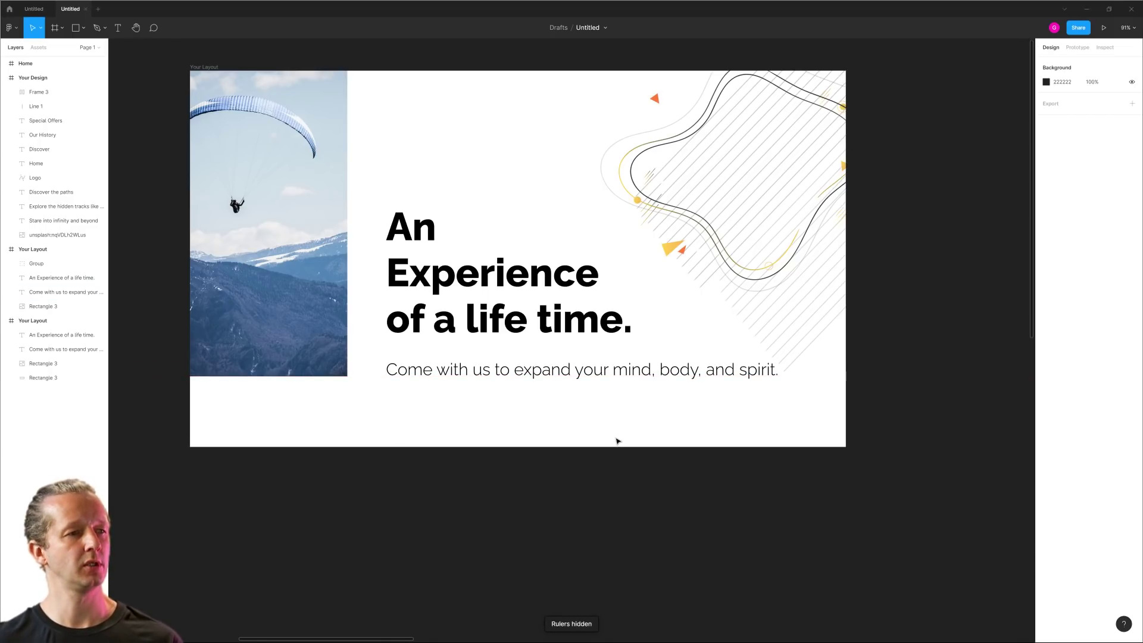
- Enlarge the decorative swirl group by dragging its corner outward
scroll(565, 440, down, 3)
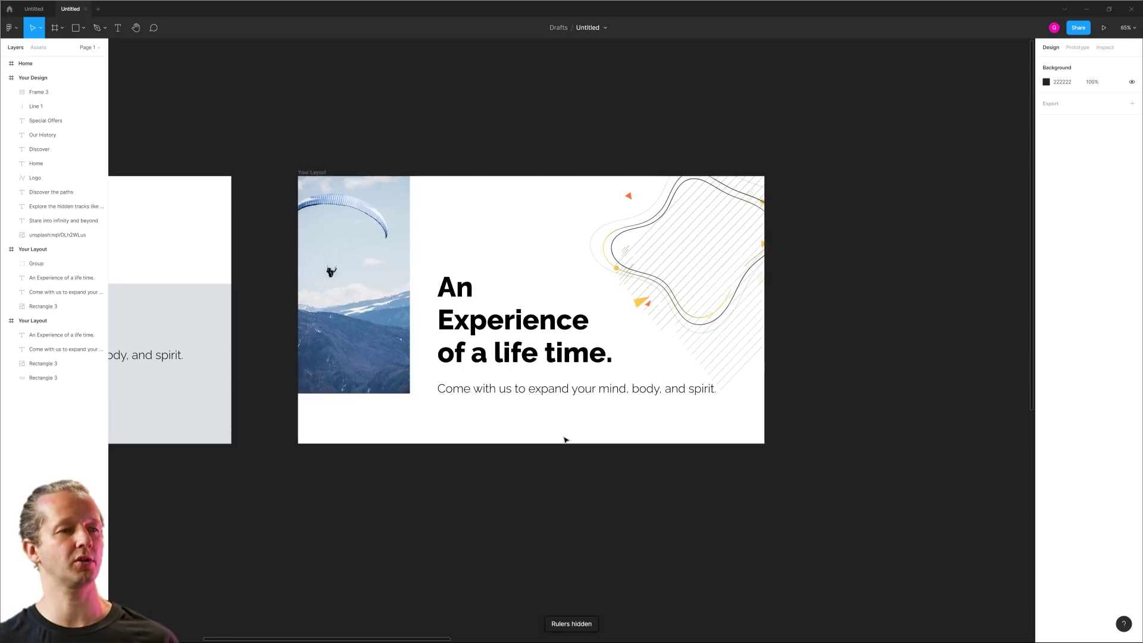
scroll(564, 439, up, 2)
click(606, 136)
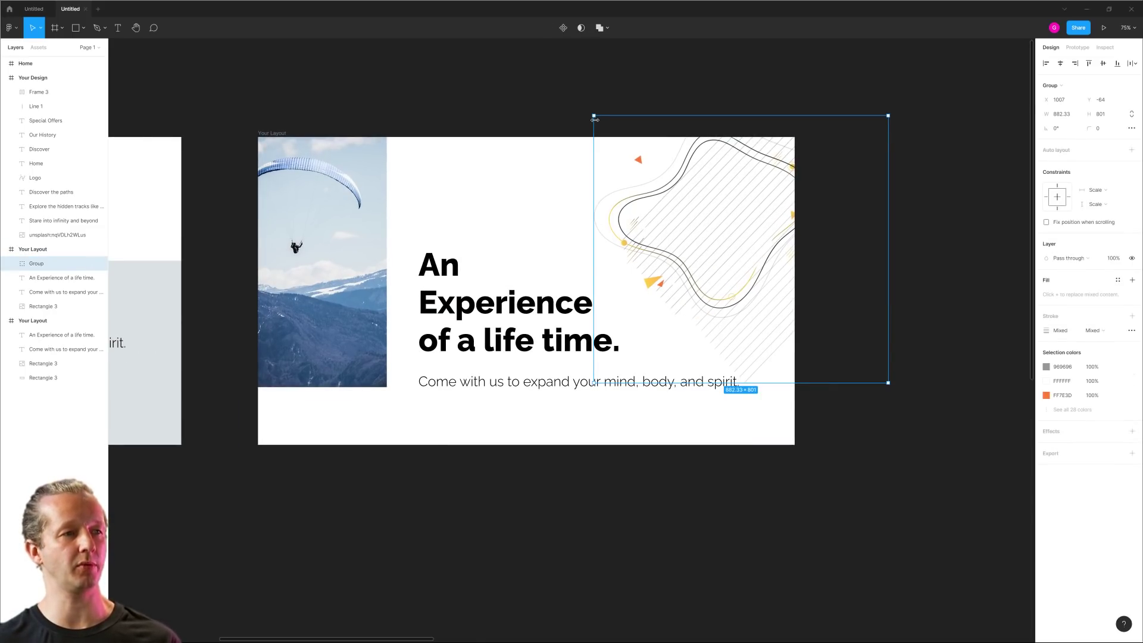
drag(561, 73, 555, 62)
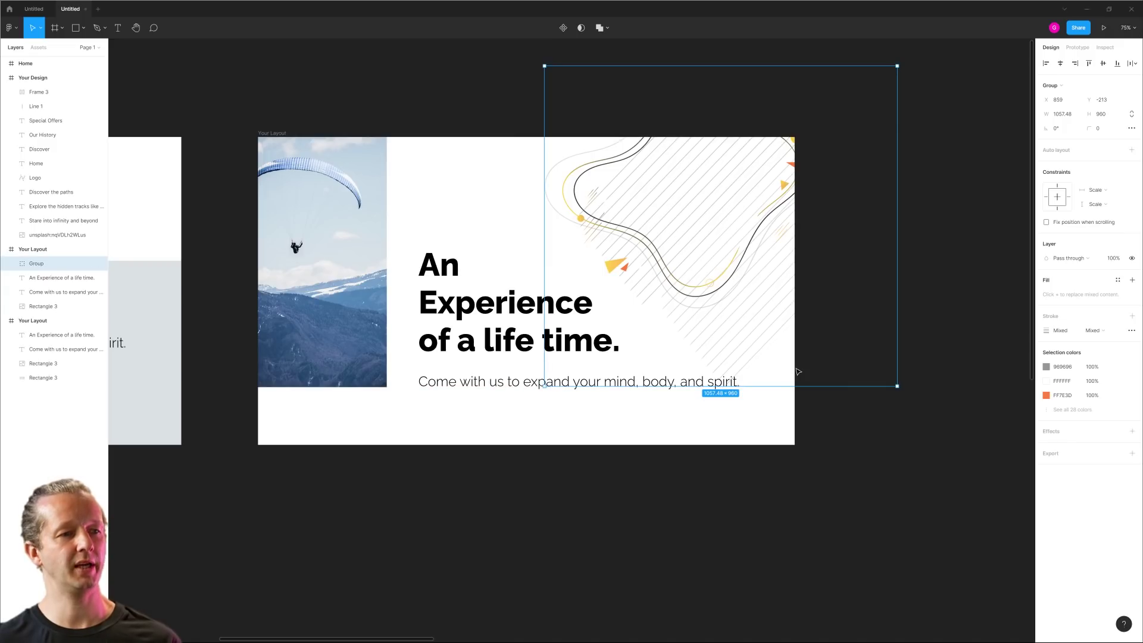
- Move a single hatch line of the swirl group up and to the right
ctrl+click(763, 344)
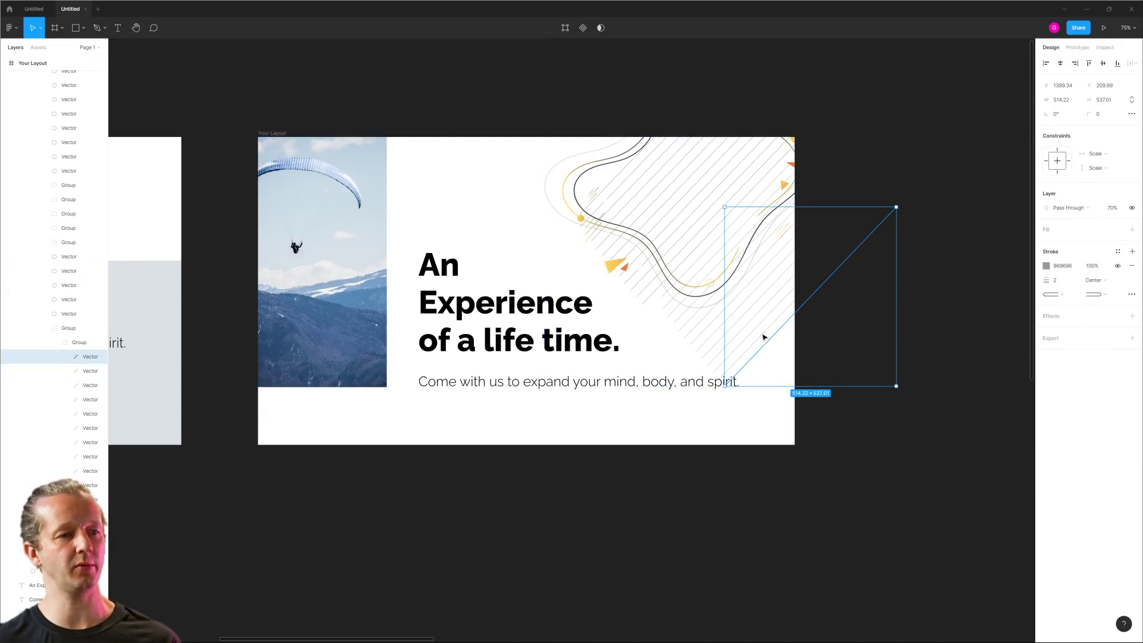
ctrl+shift+click(761, 334)
ctrl+shift+click(756, 333)
key(Escape)
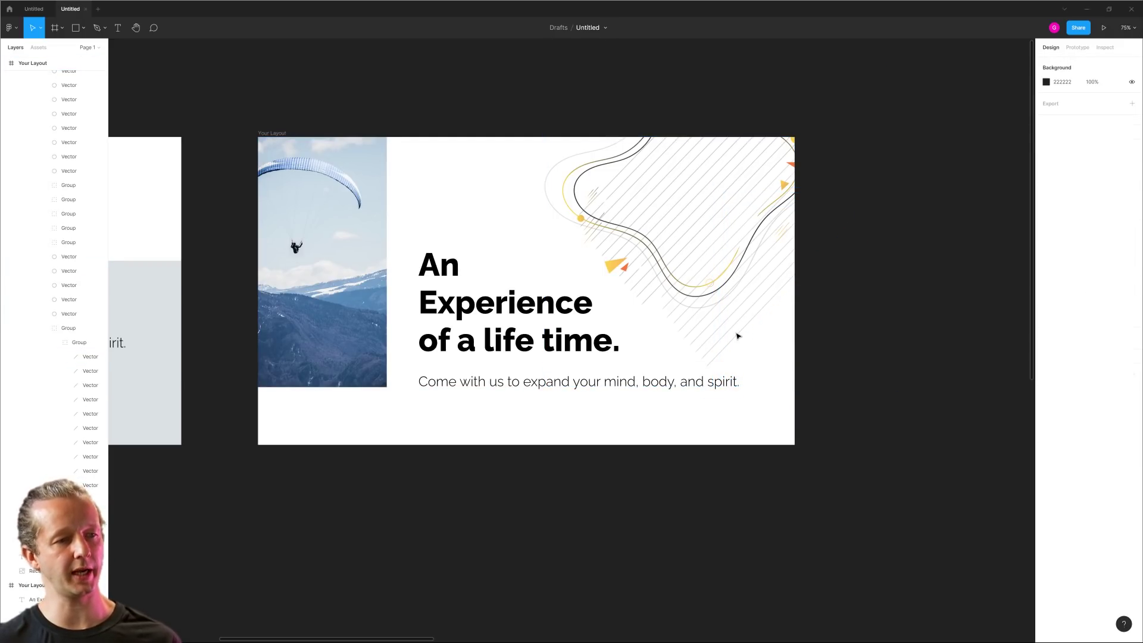
ctrl+click(741, 337)
drag(740, 338, 778, 299)
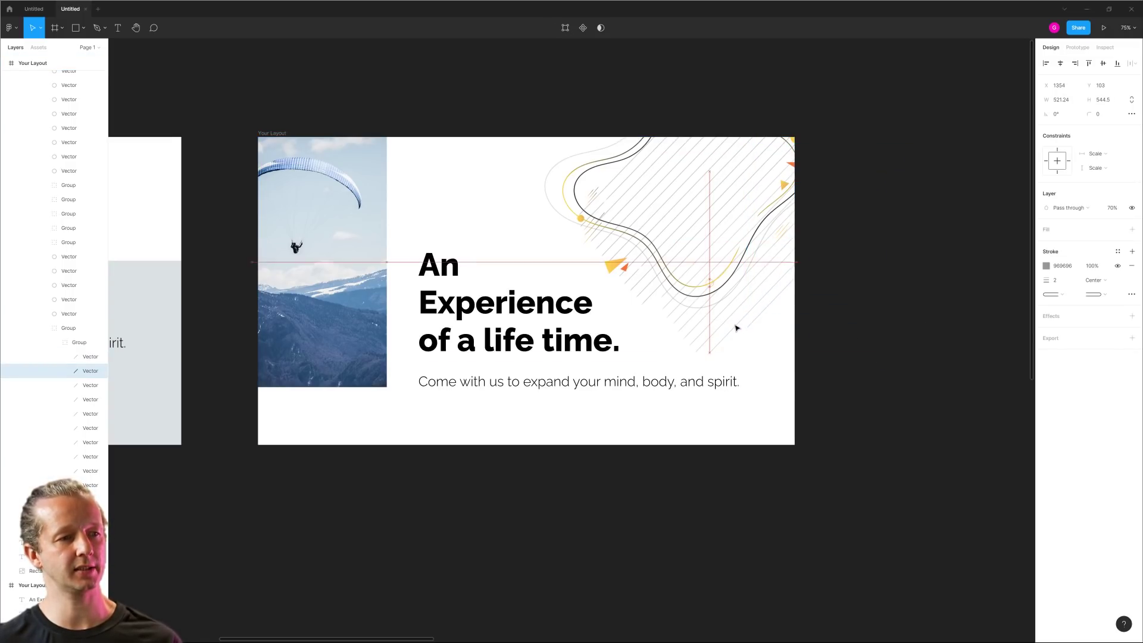
click(771, 384)
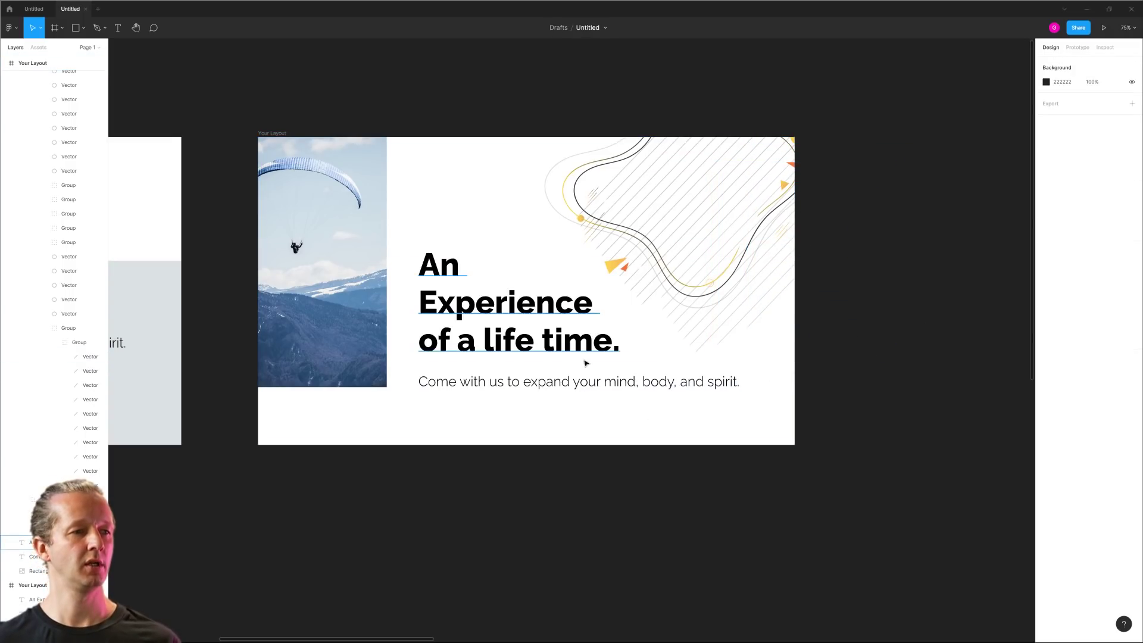
scroll(595, 351, up, 3)
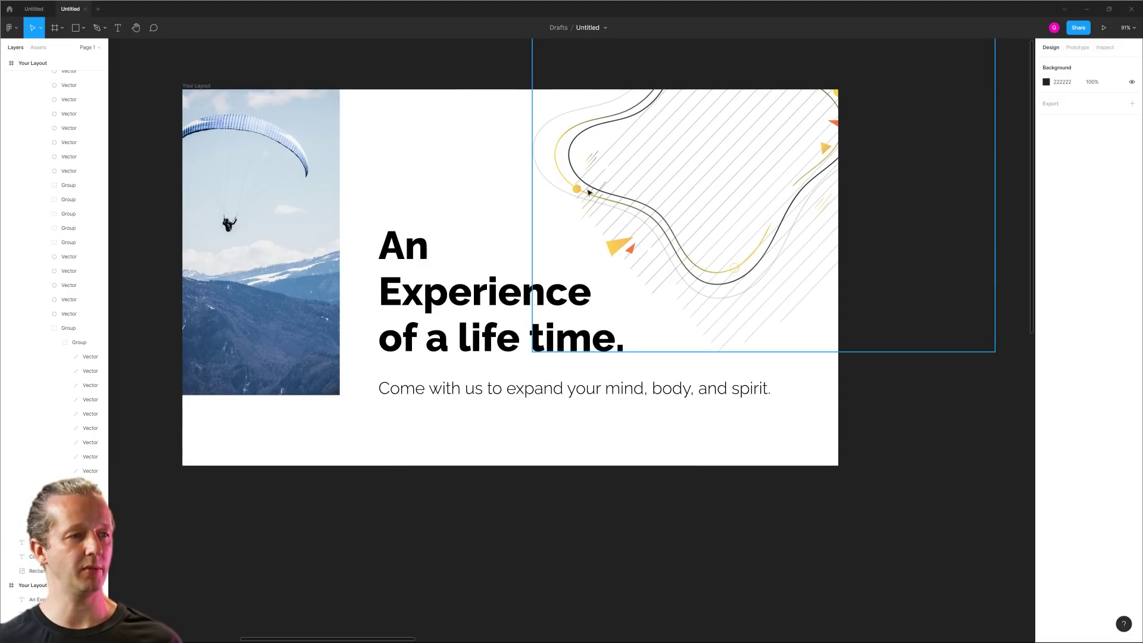
- Review all the colours used in the decorative swirl group
click(668, 267)
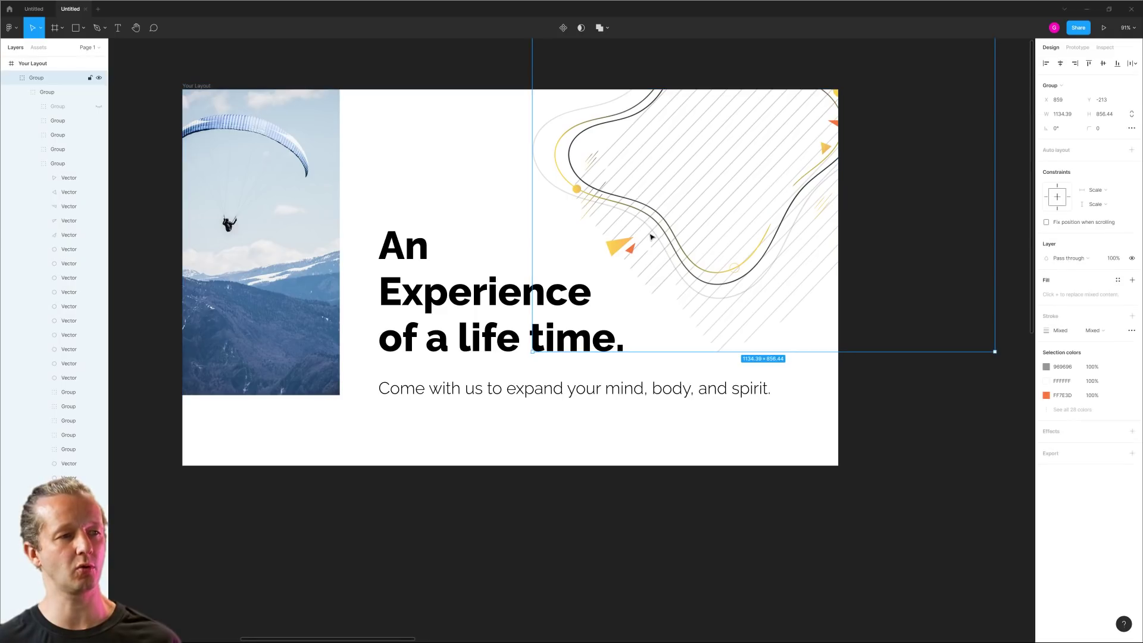
click(1072, 410)
scroll(1087, 503, down, 3)
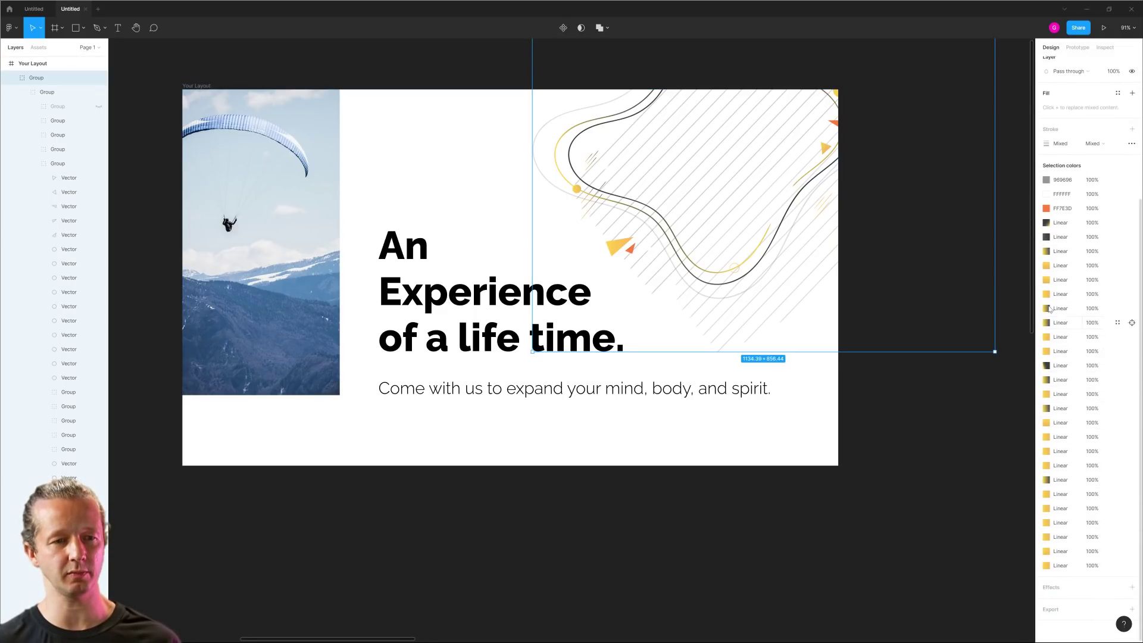
click(867, 324)
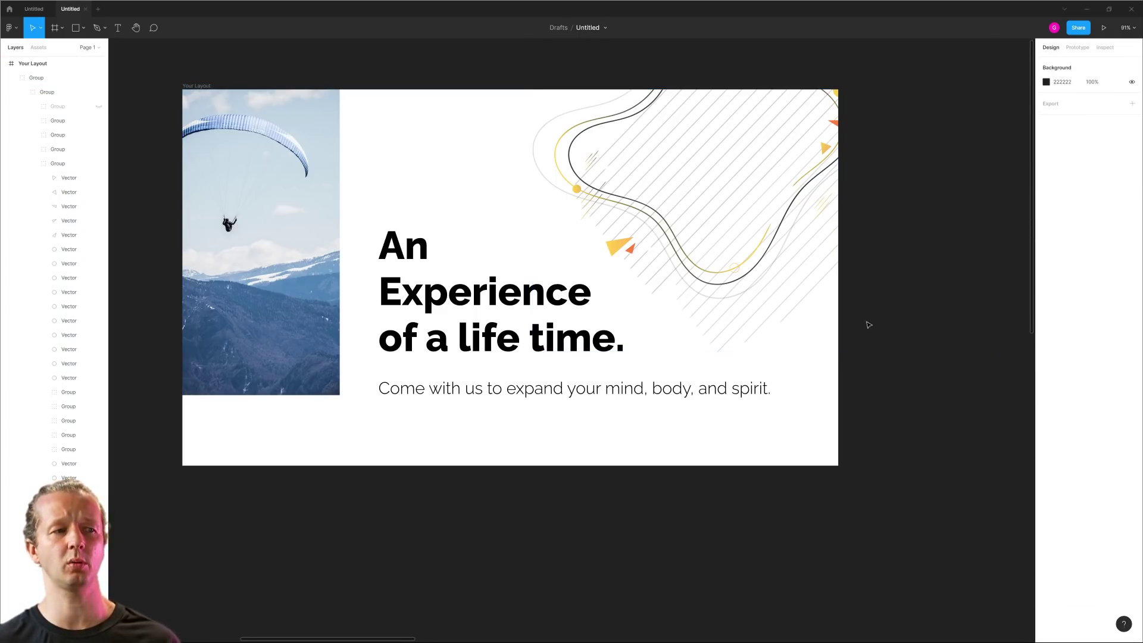
- Fill the paper-plane triangle solid blue-grey 508587, sampled from the paraglider photo
ctrl+click(617, 252)
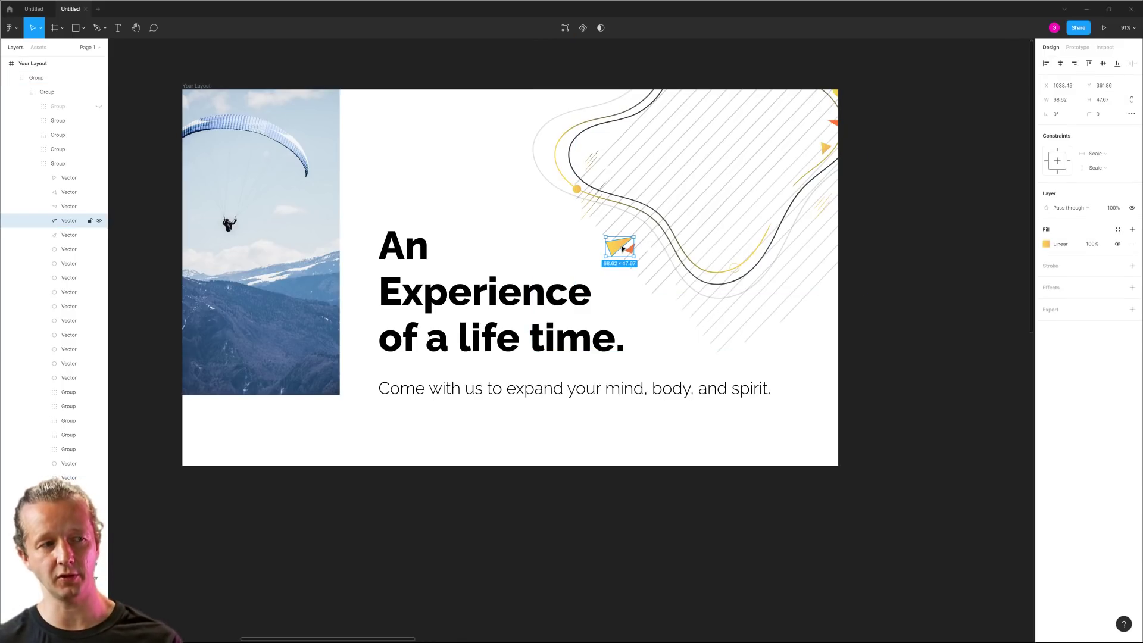
click(1048, 245)
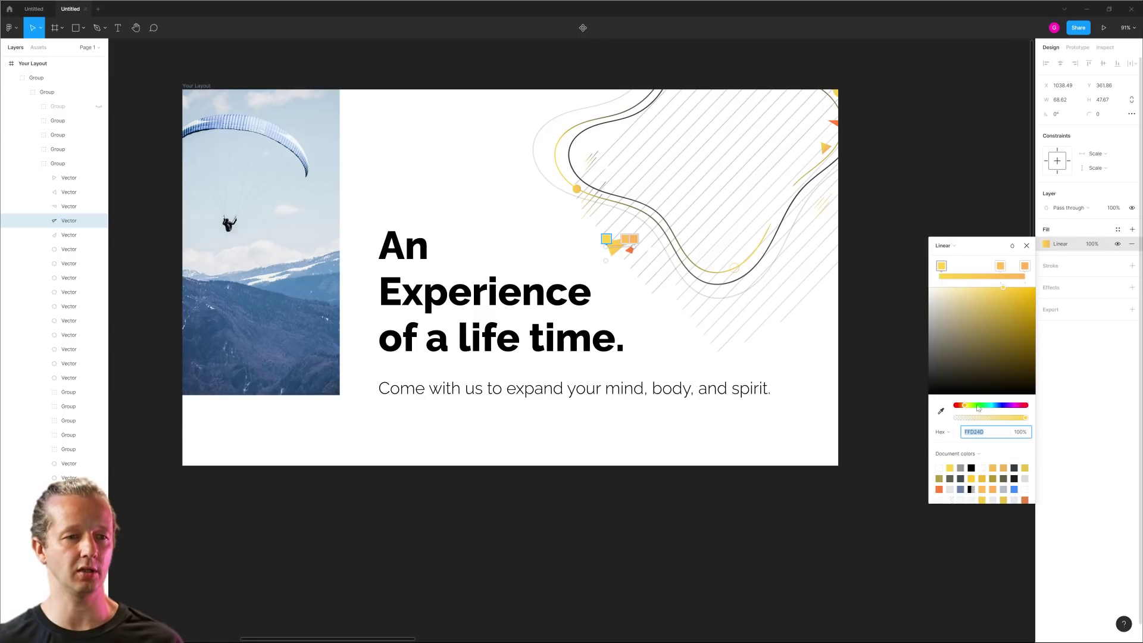
click(944, 246)
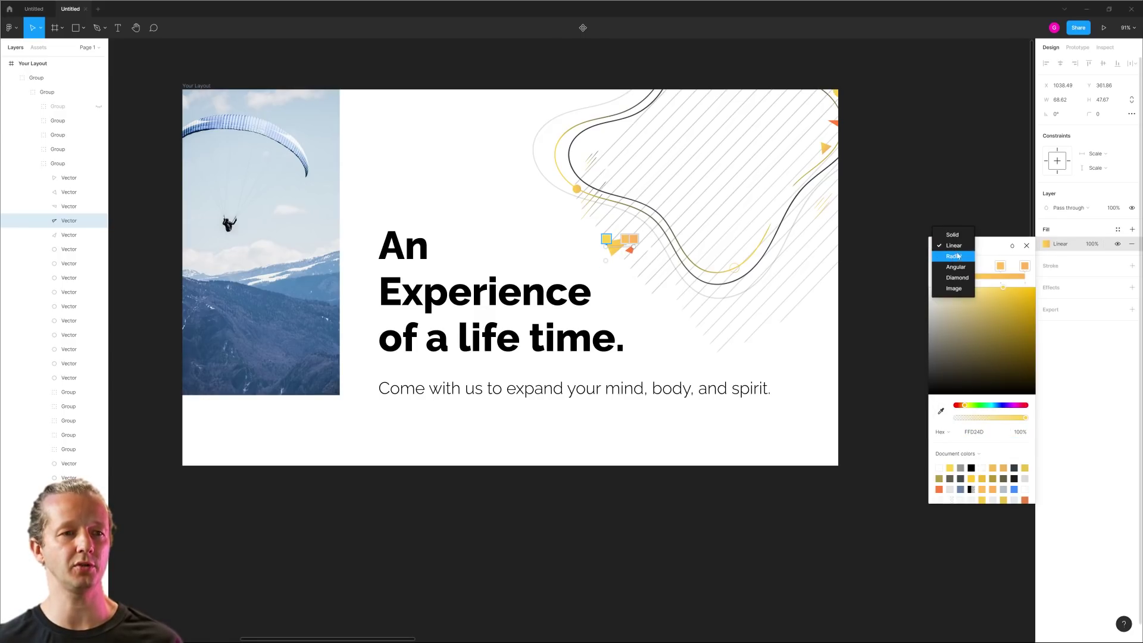
key(Return)
click(939, 418)
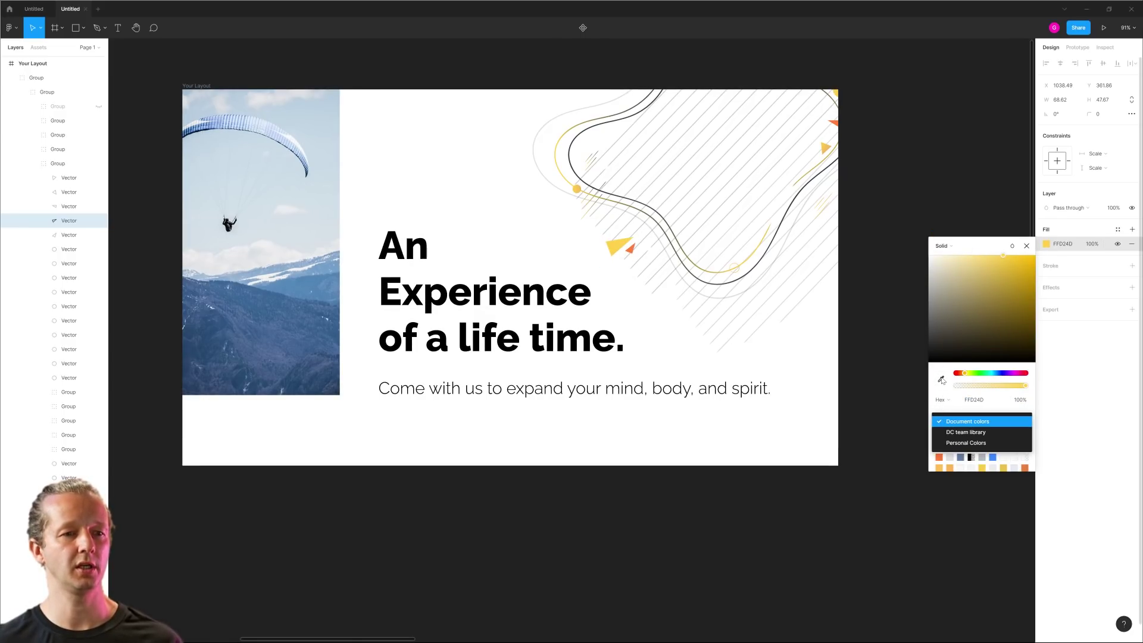
click(942, 381)
click(941, 380)
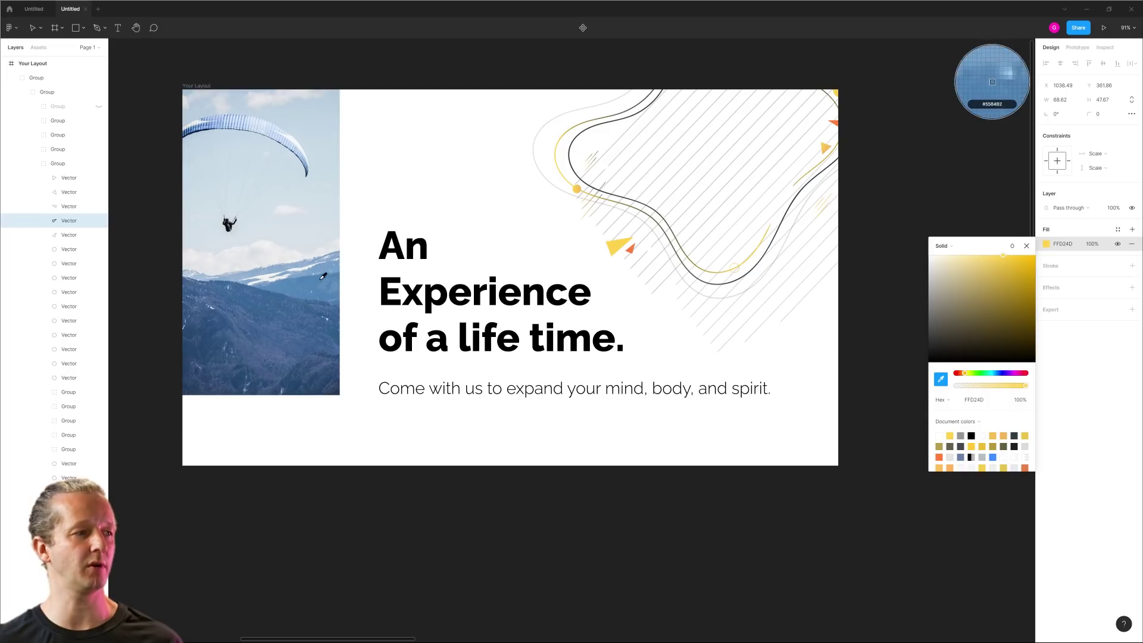
click(316, 281)
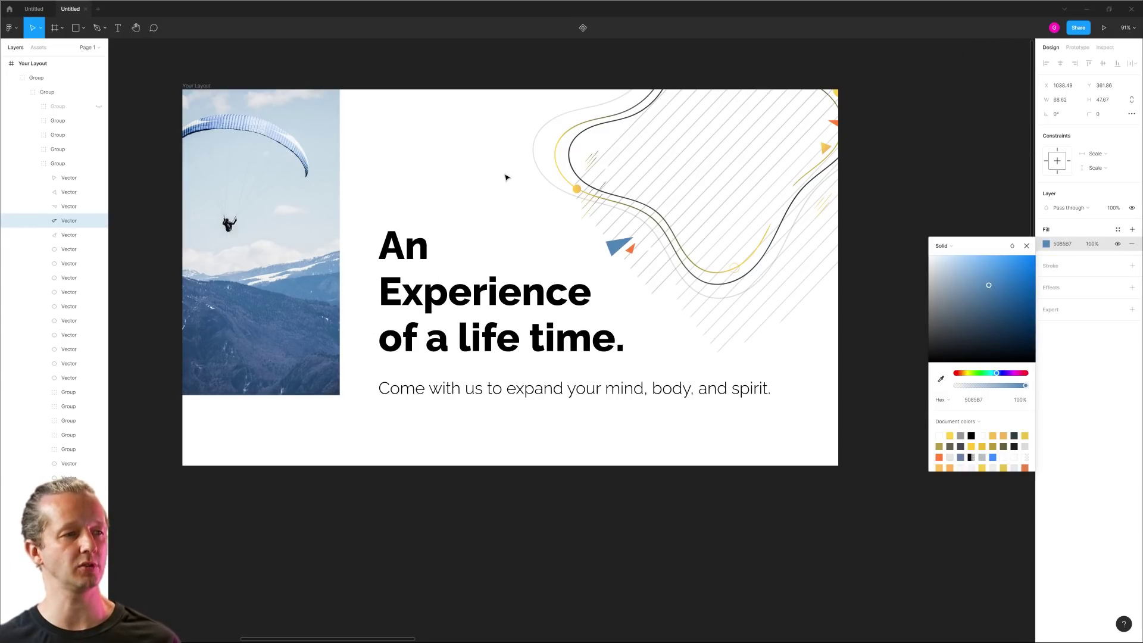
click(915, 223)
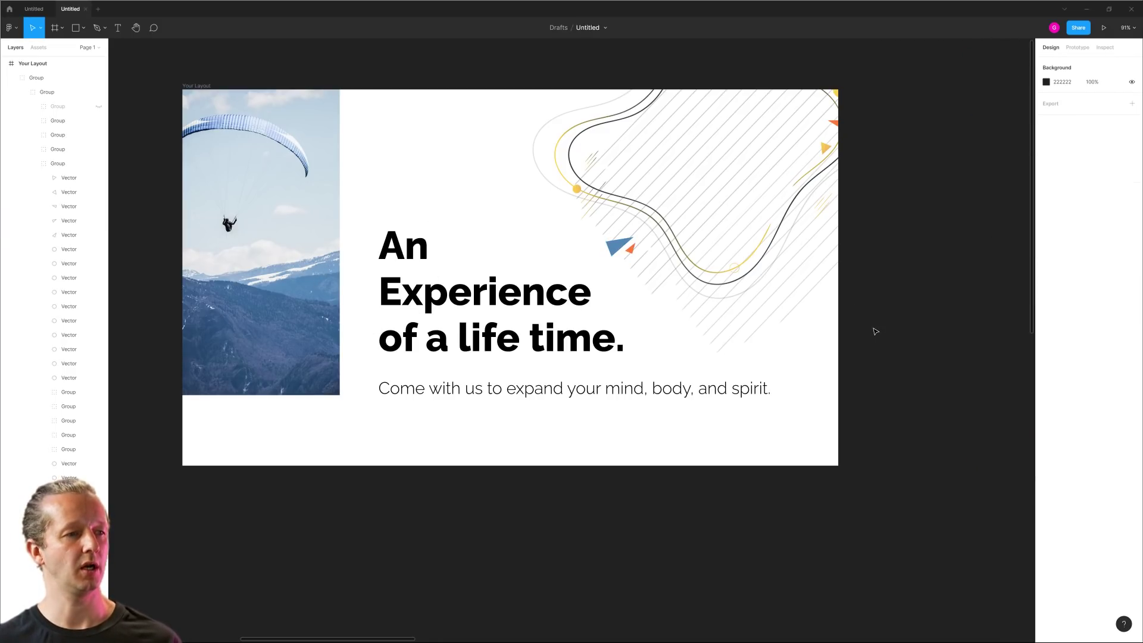
scroll(875, 331, down, 5)
ctrl+click(758, 290)
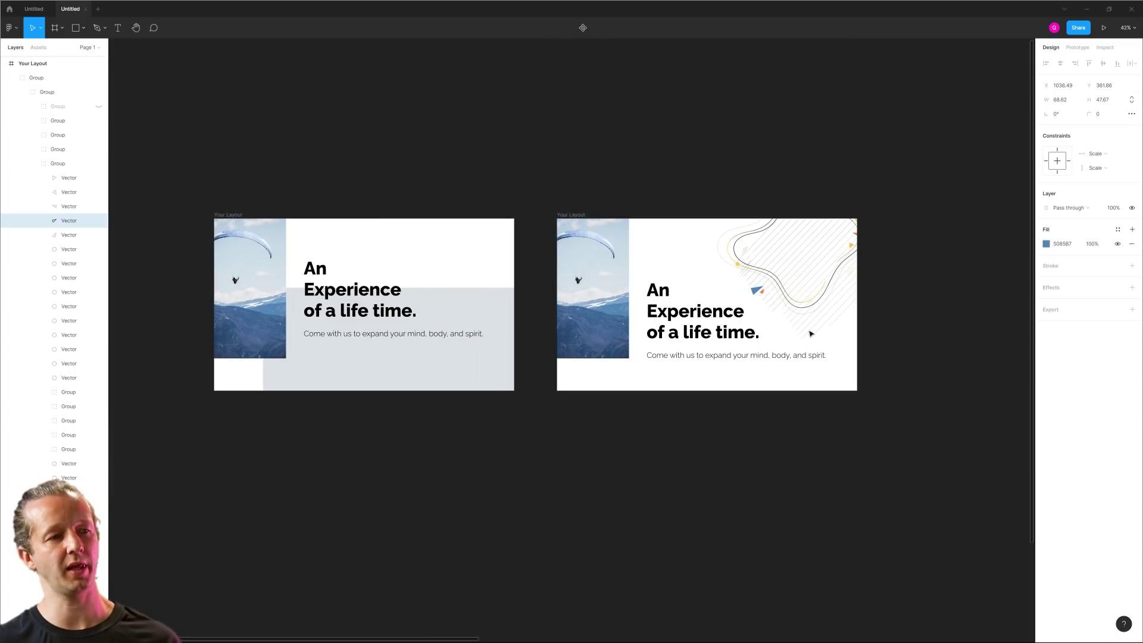
- Undo the blue fill so the triangle returns to its yellow gradient
key(ctrl+alt+v)
drag(806, 446, 734, 365)
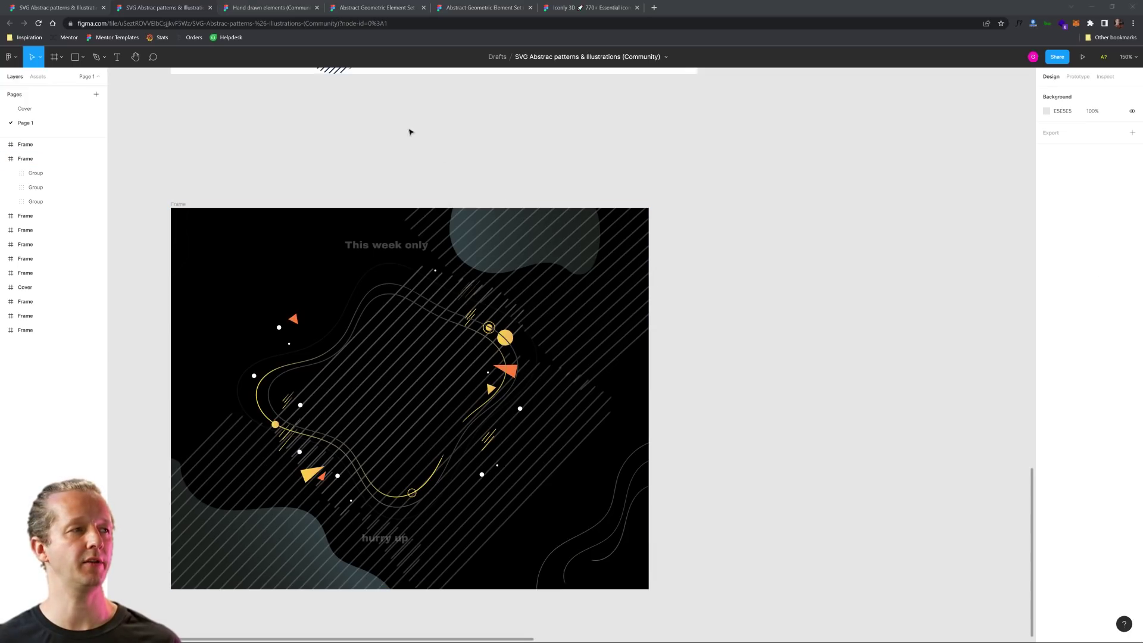
scroll(780, 277, down, 5)
scroll(780, 278, down, 3)
- Select the pale-blue abstract-shapes group in the community pattern file, then return to Figma
drag(492, 301, 436, 377)
scroll(650, 447, up, 5)
click(649, 342)
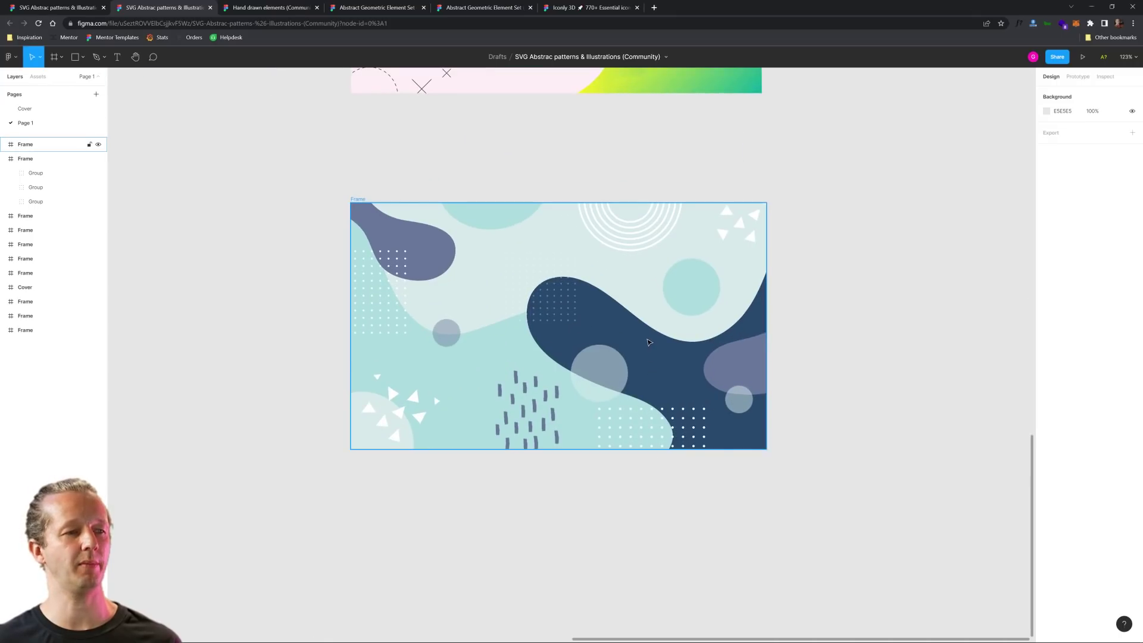
drag(653, 346, 619, 322)
click(35, 159)
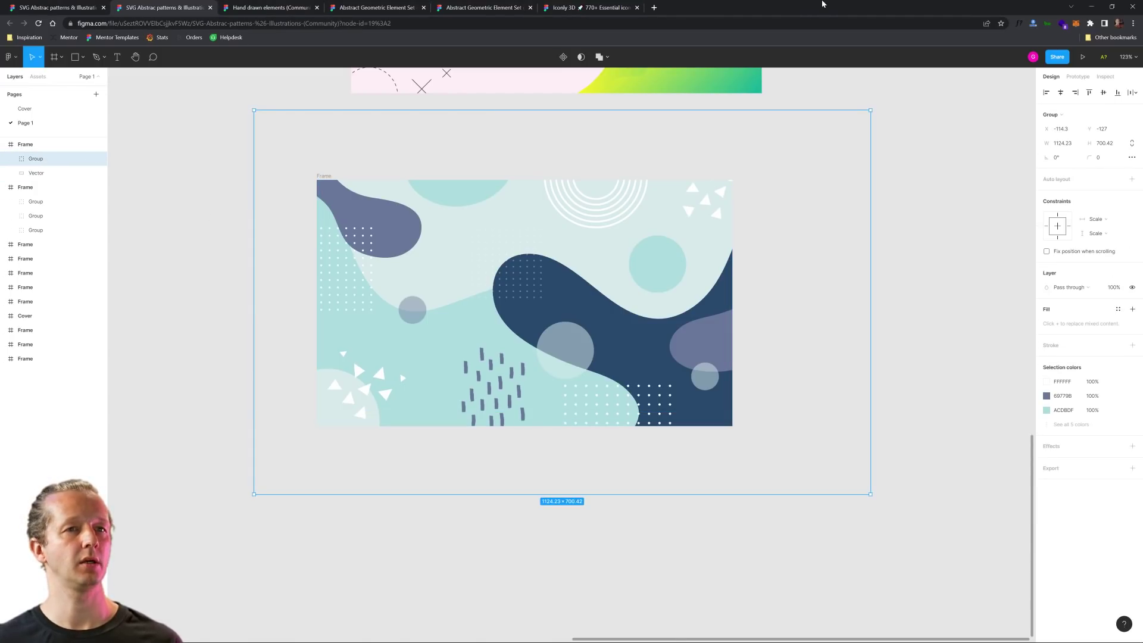
click(1091, 7)
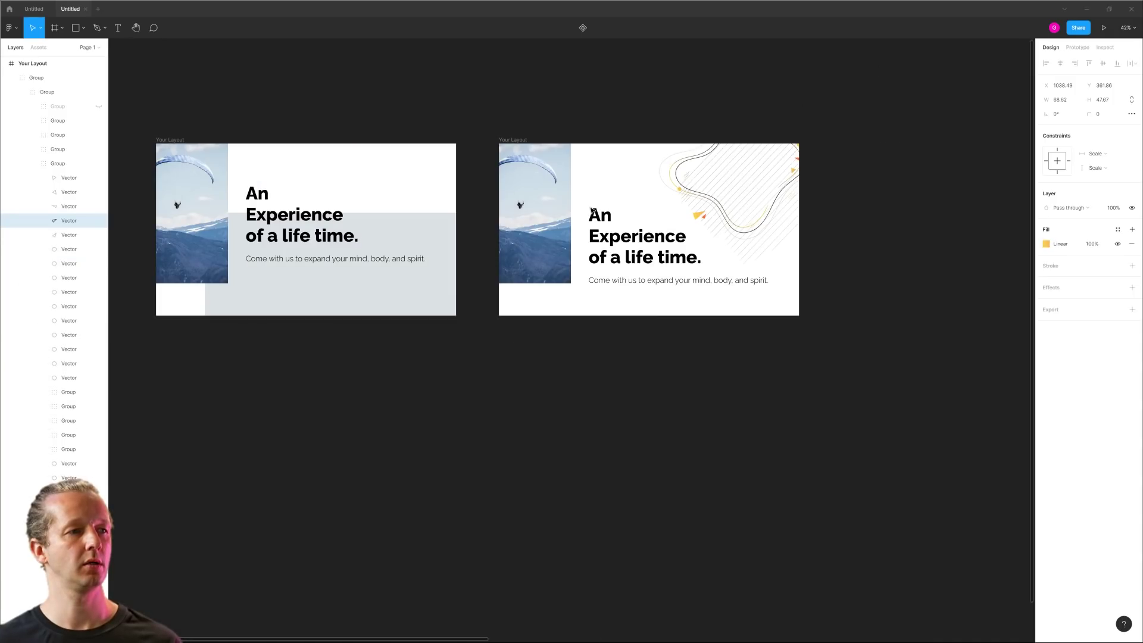
- Duplicate the undecorated layout frame below the decorated one
click(170, 141)
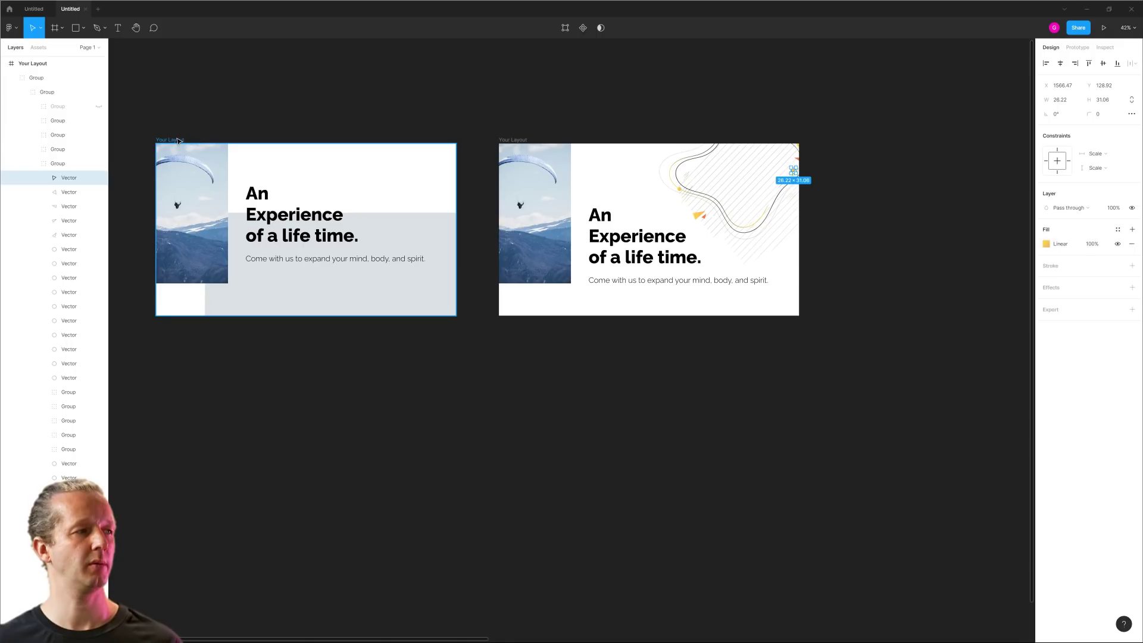
drag(169, 140, 512, 358)
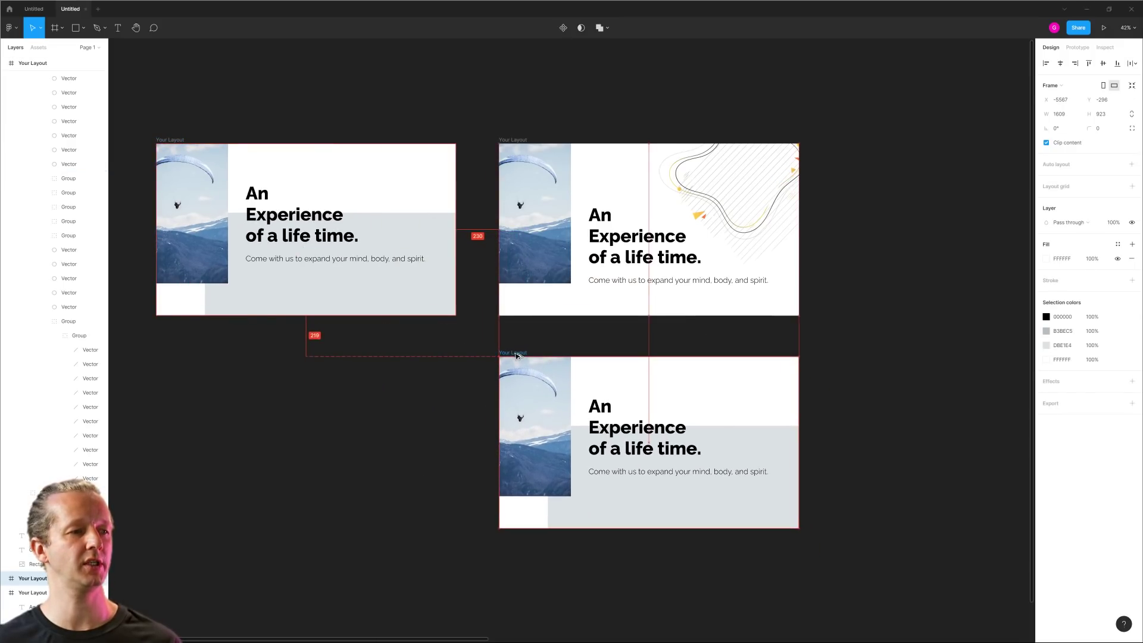
click(854, 377)
scroll(782, 495, up, 5)
drag(782, 495, 949, 429)
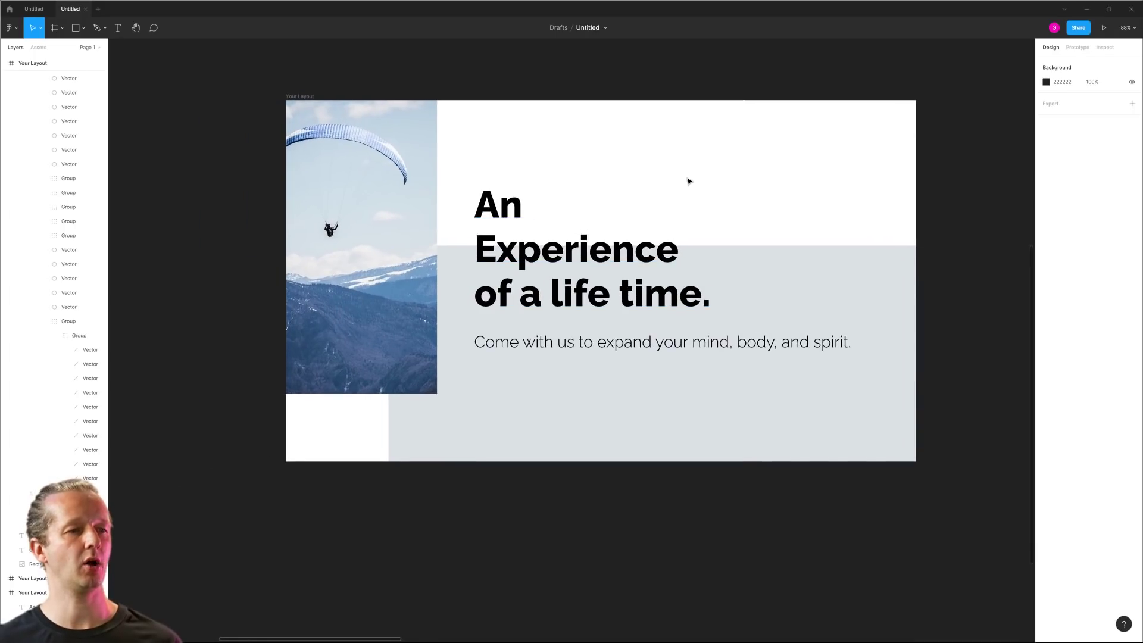
- Paste the abstract-shapes group over the lower right and nest it in the Your Layout frame
key(ctrl+v)
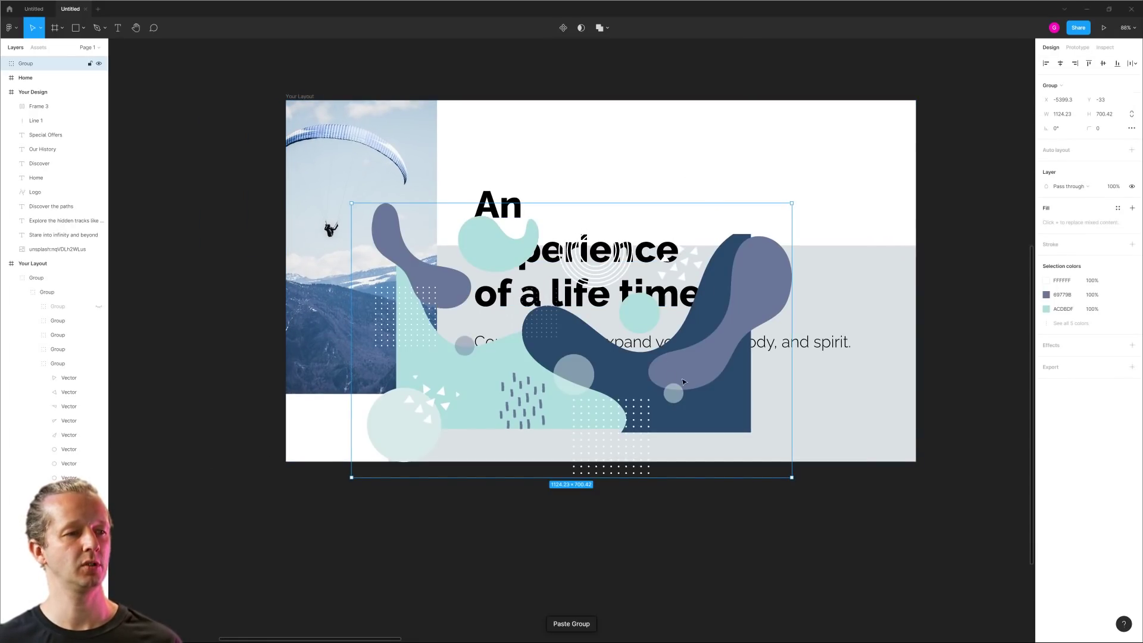
drag(670, 381, 851, 413)
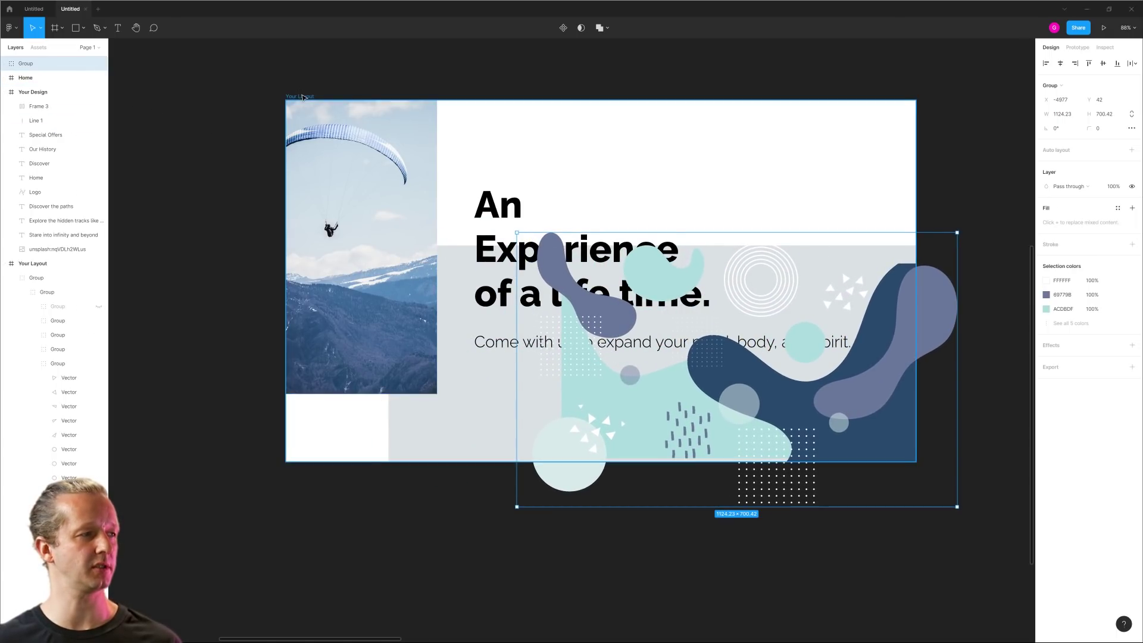
click(32, 263)
scroll(33, 263, down, 5)
scroll(7, 179, up, 5)
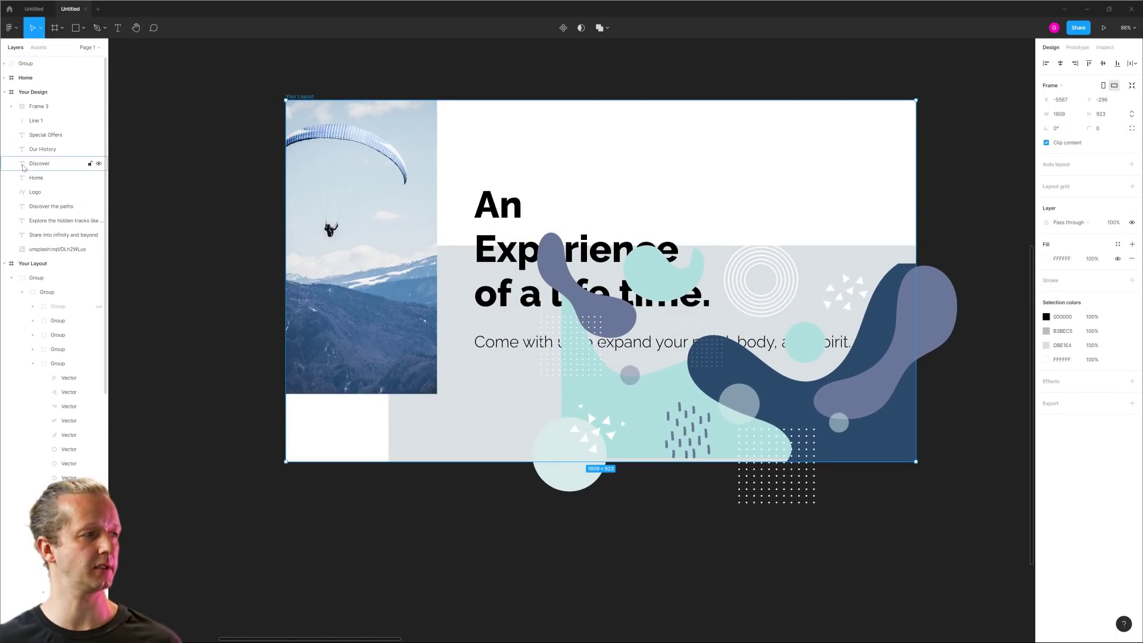
click(5, 263)
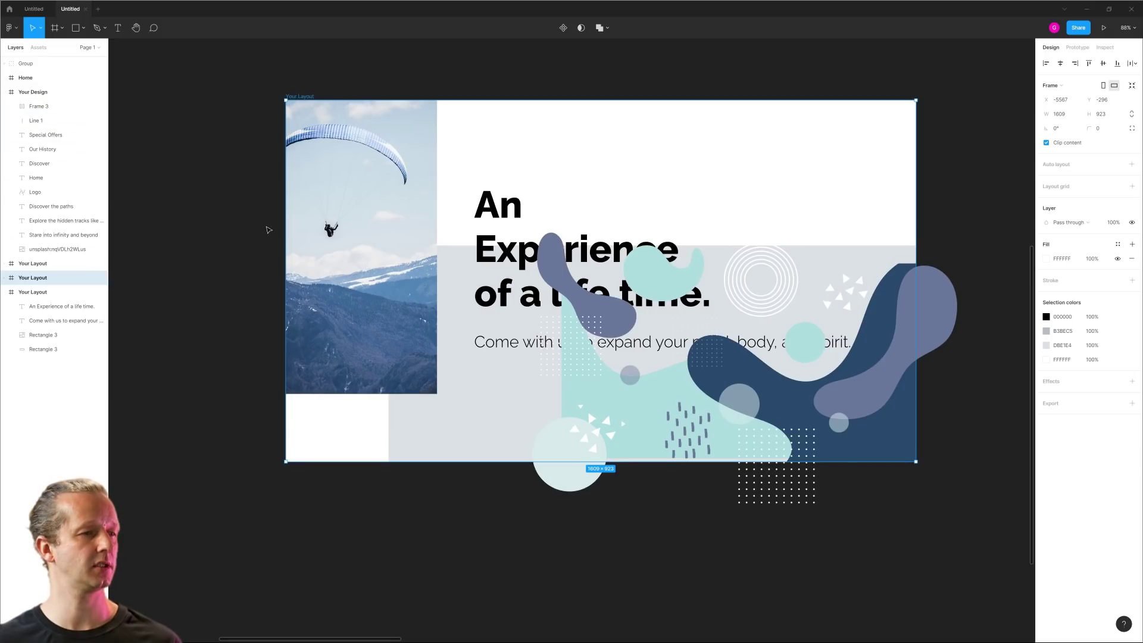
drag(27, 63, 31, 285)
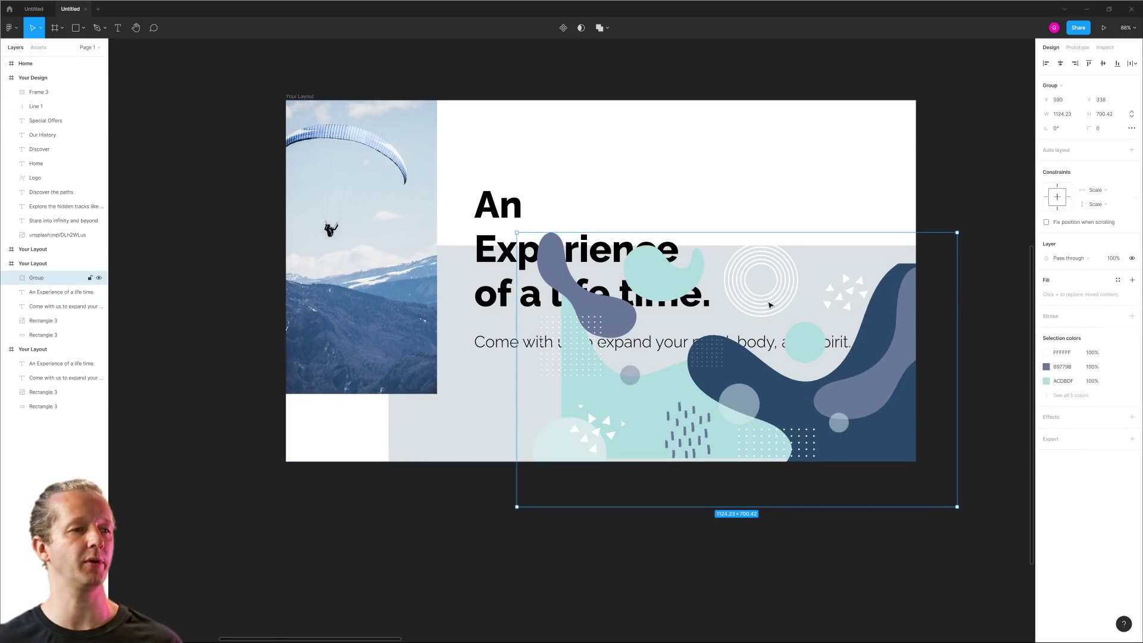
scroll(721, 391, right, 2)
- Delete the purple blob, teal blob and large teal backdrop shape
scroll(721, 390, up, 2)
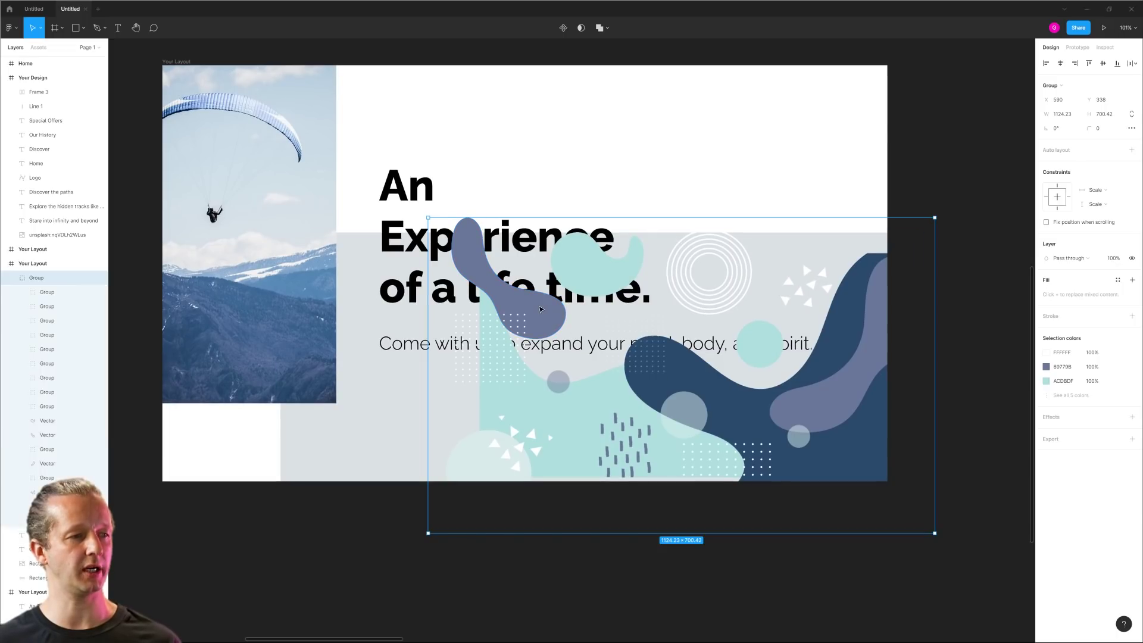
ctrl+click(523, 315)
shift+click(619, 292)
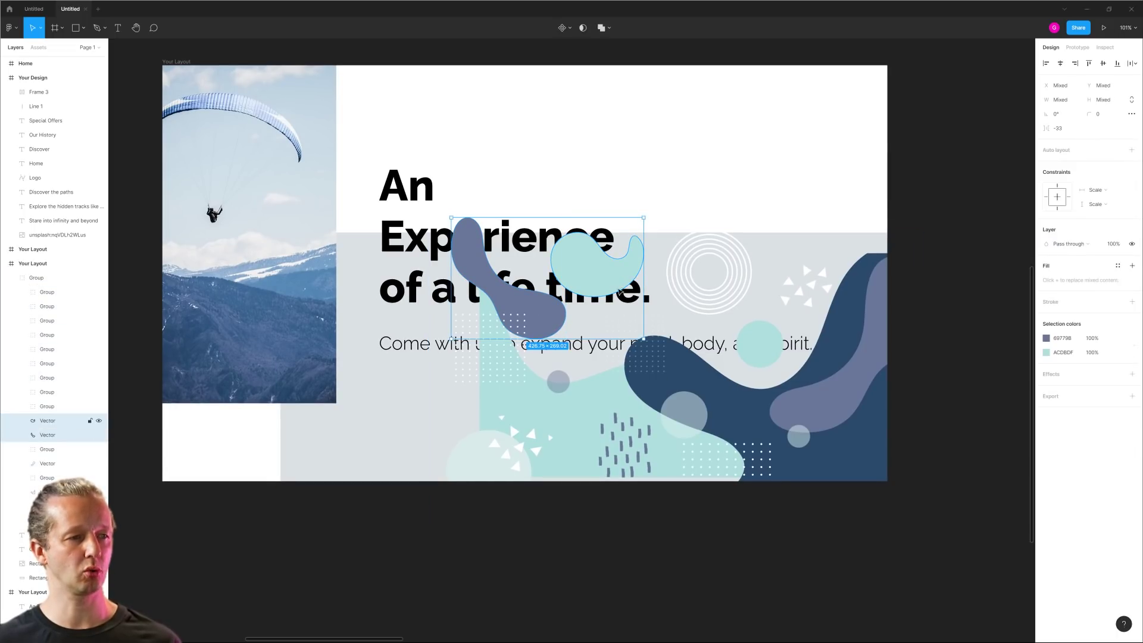
shift+click(534, 408)
key(Delete)
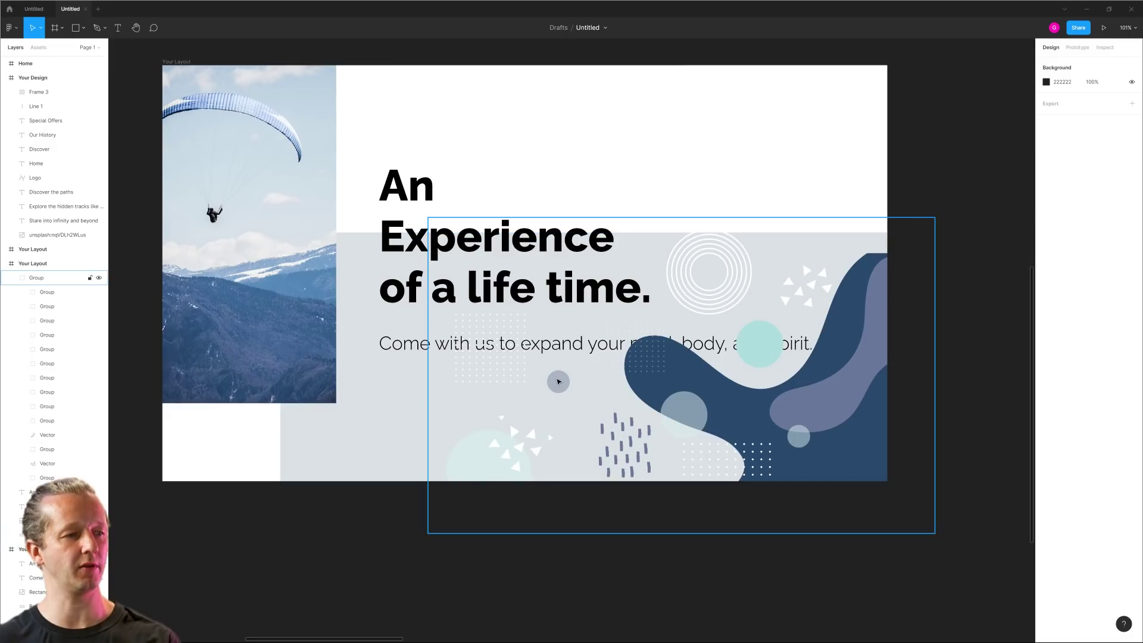
- Delete the light-grey background rectangle from the blob artwork
ctrl+click(563, 387)
click(529, 438)
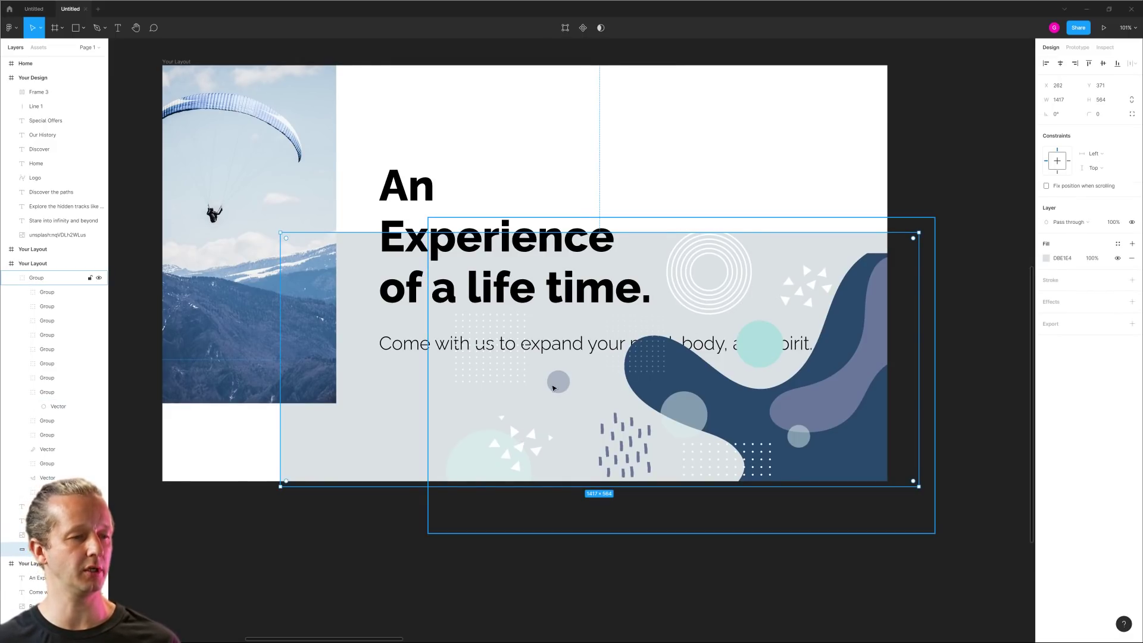
click(864, 309)
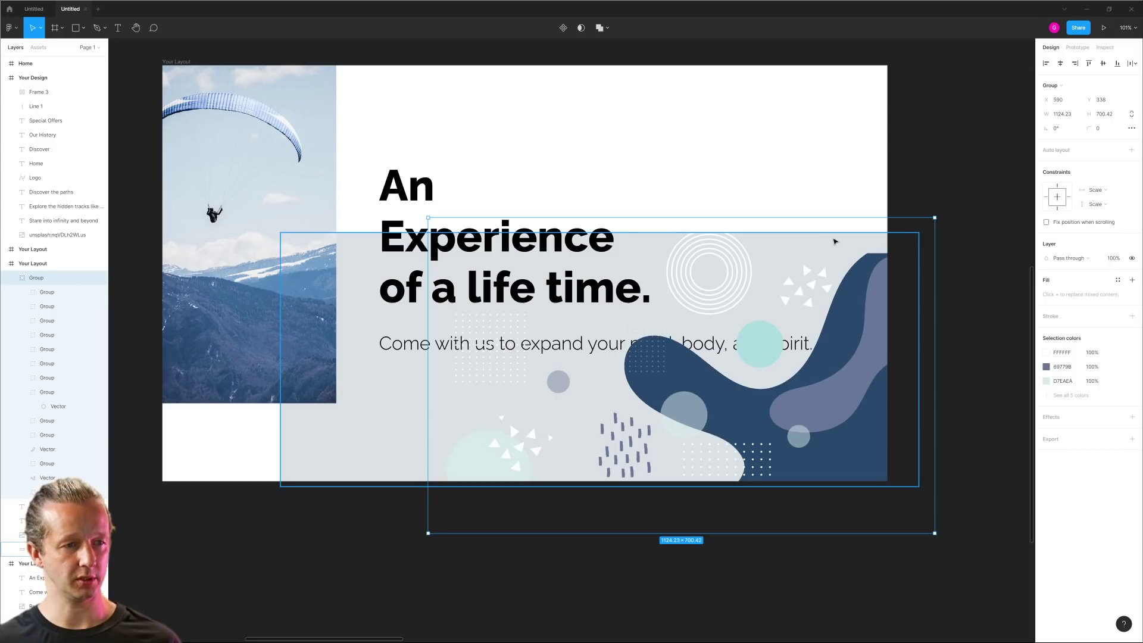
click(825, 242)
key(Delete)
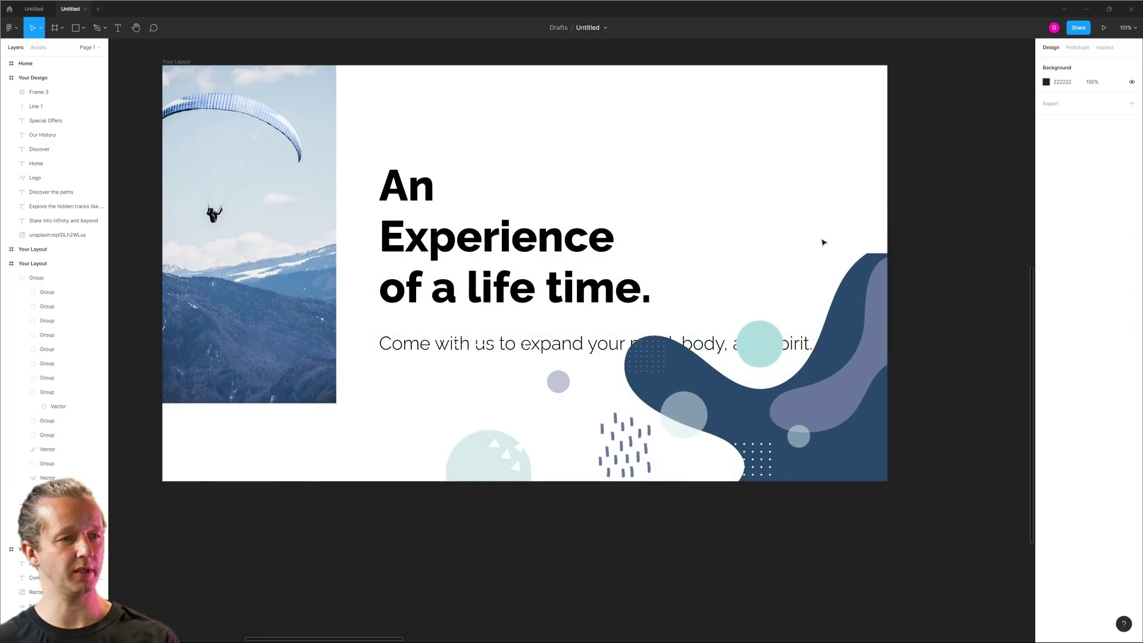
- Move the headline and subtitle up about 84 px and send the blob group behind them
click(512, 280)
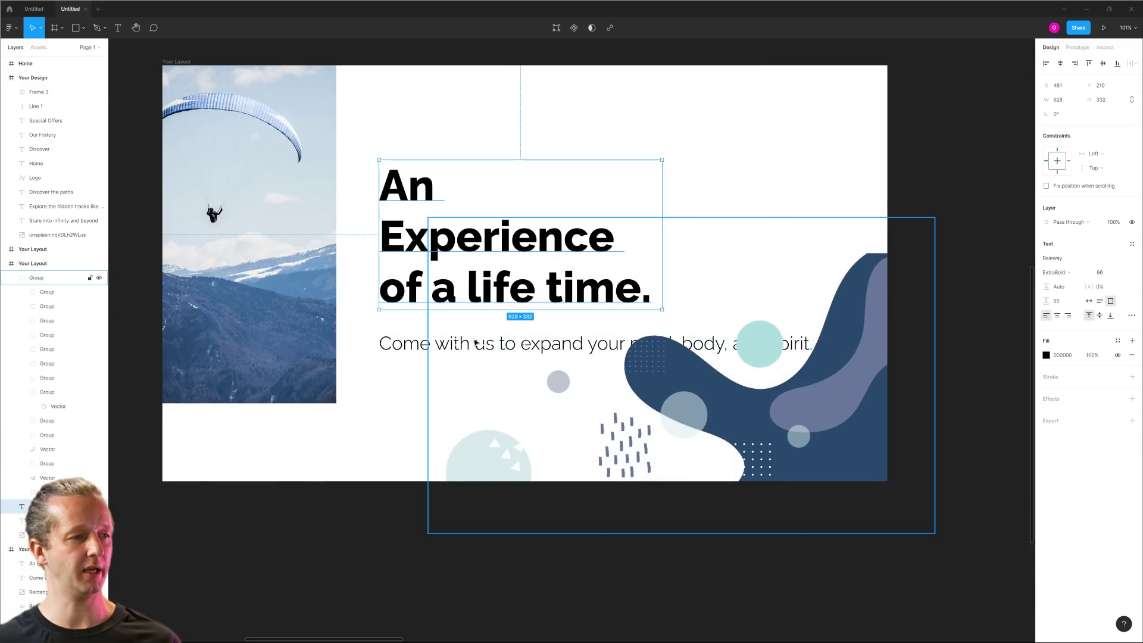
shift+click(413, 348)
drag(408, 257, 409, 207)
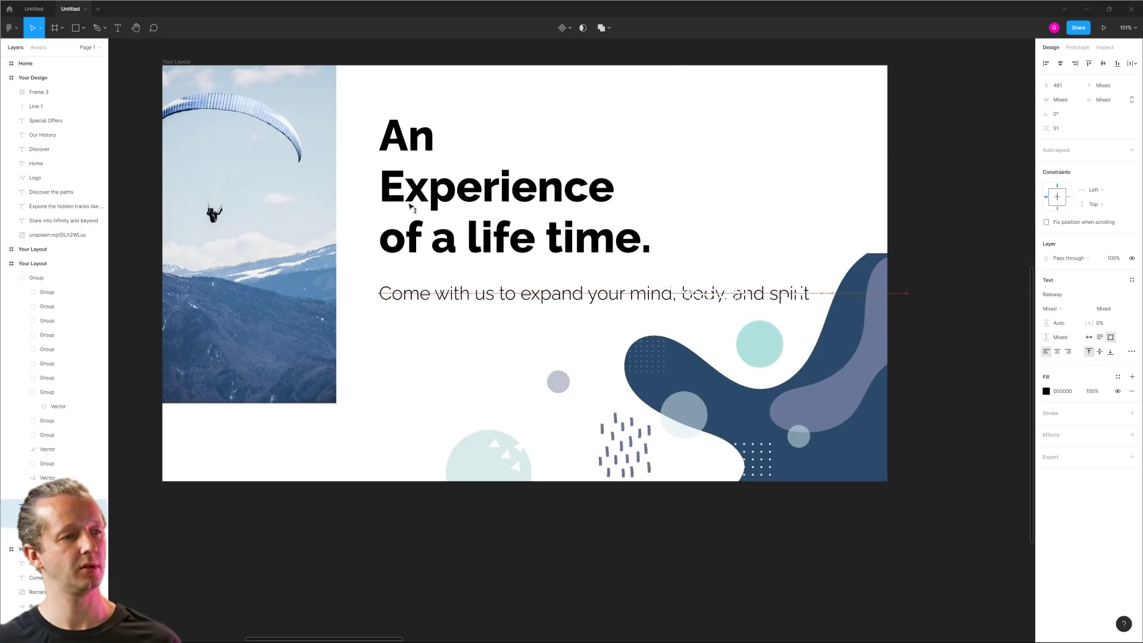
click(799, 378)
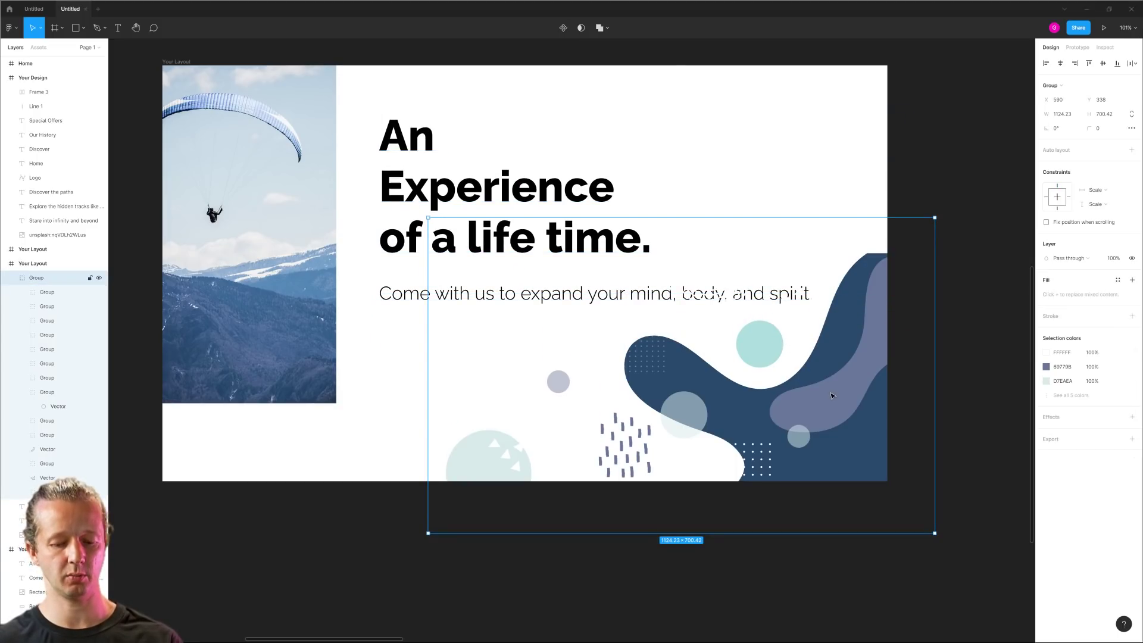
key(ctrl+shift+bracketleft)
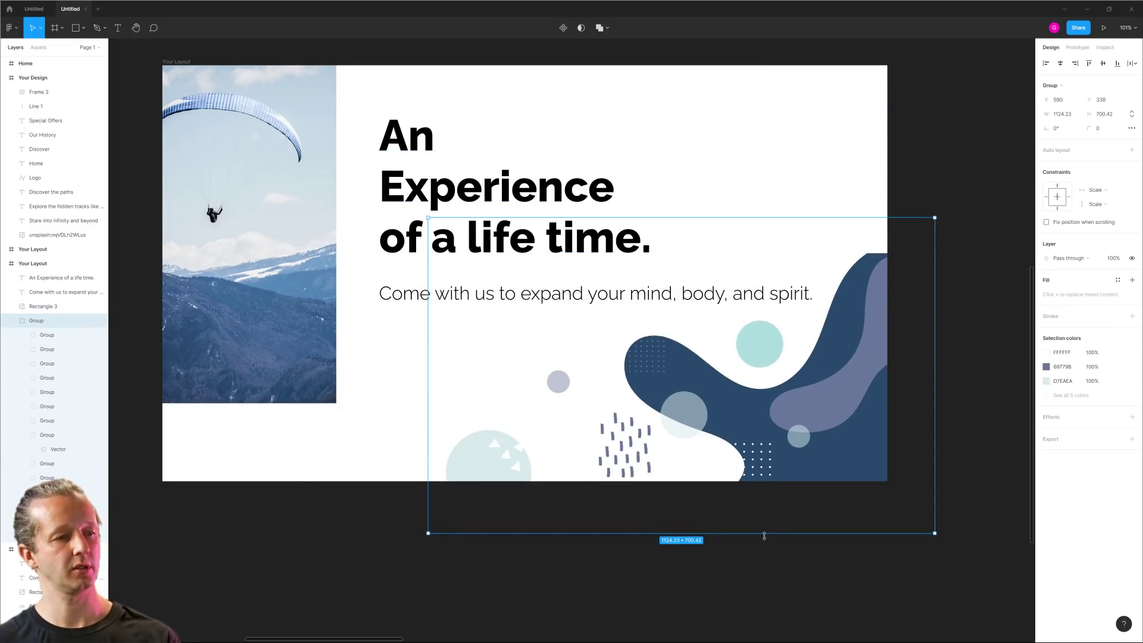
- Reduce the subtitle font size to 35
click(456, 185)
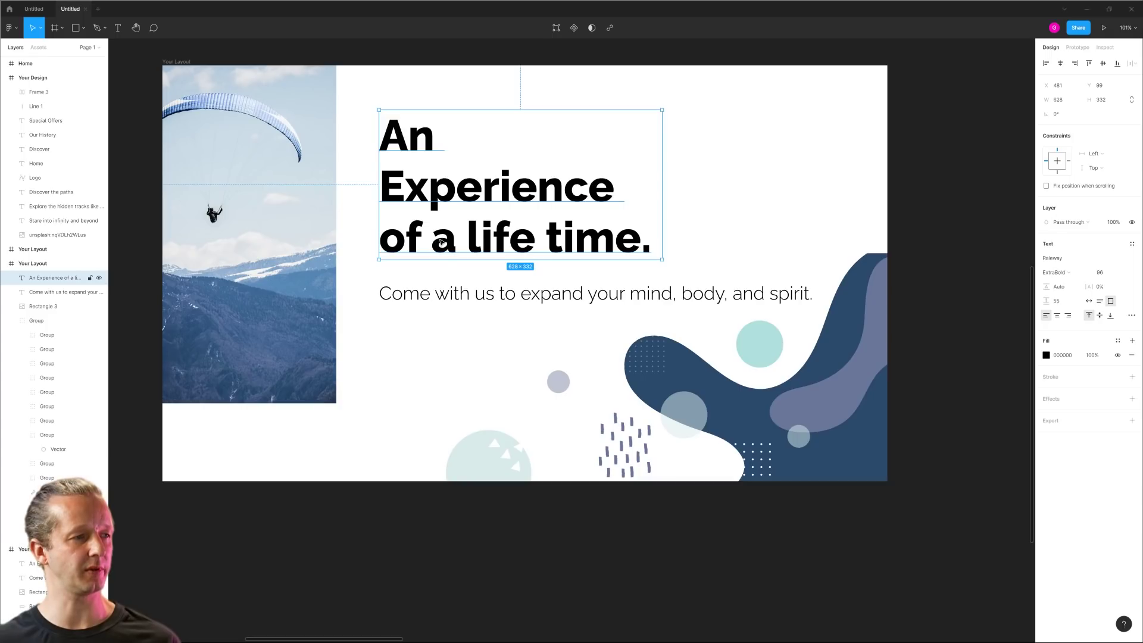
click(462, 294)
click(1102, 272)
key(Down)
key(Down)
key(Down)
key(Down)
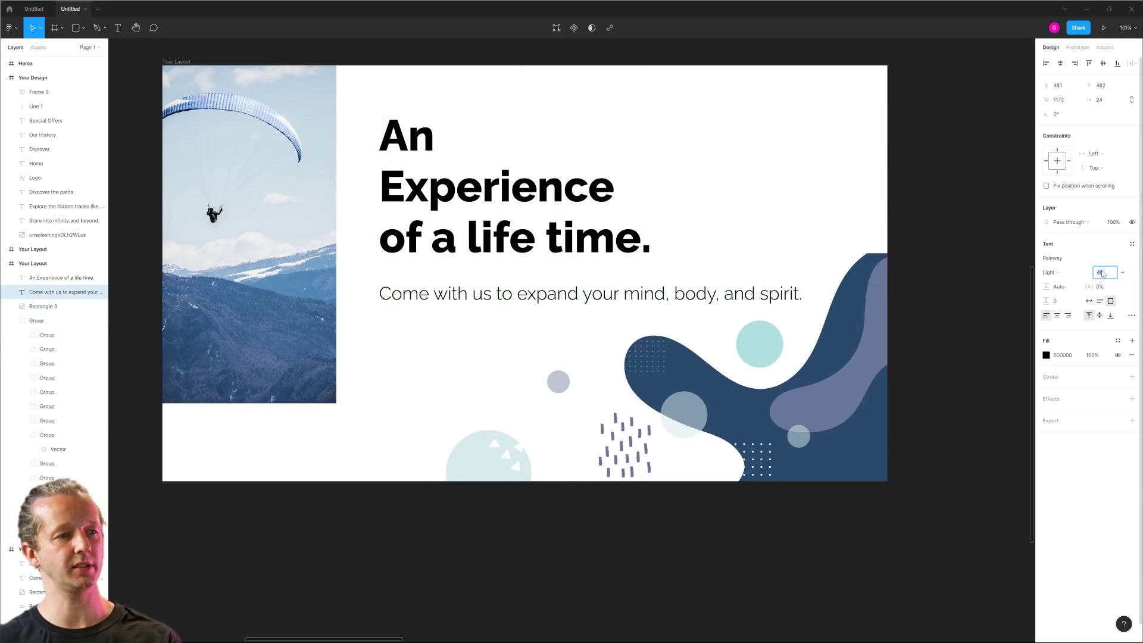
key(Down)
key(Down)
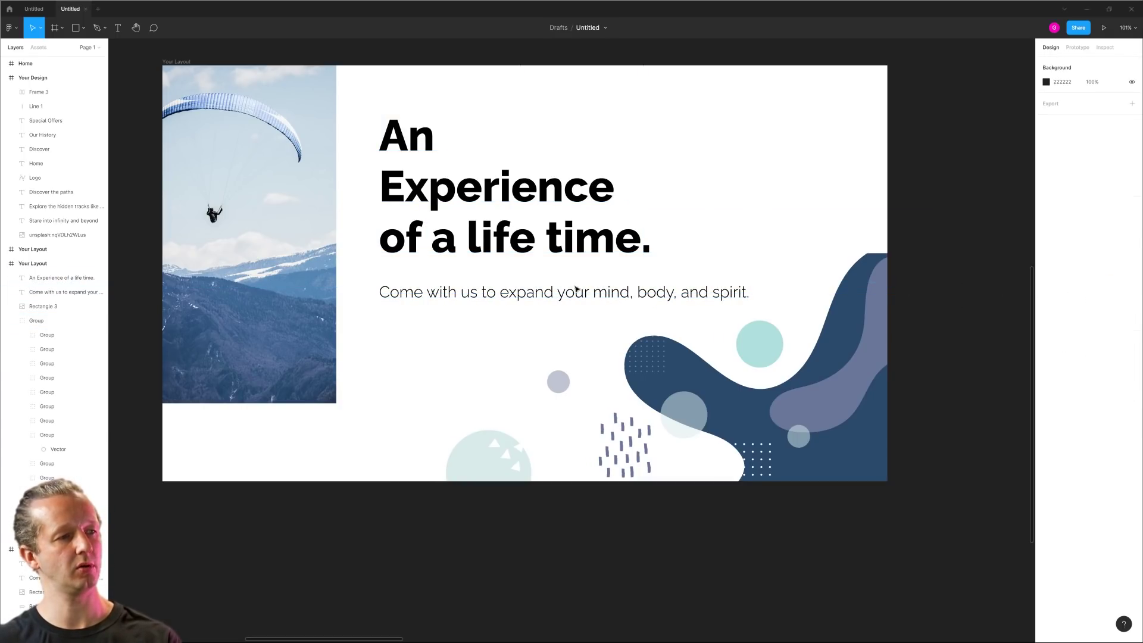
click(774, 159)
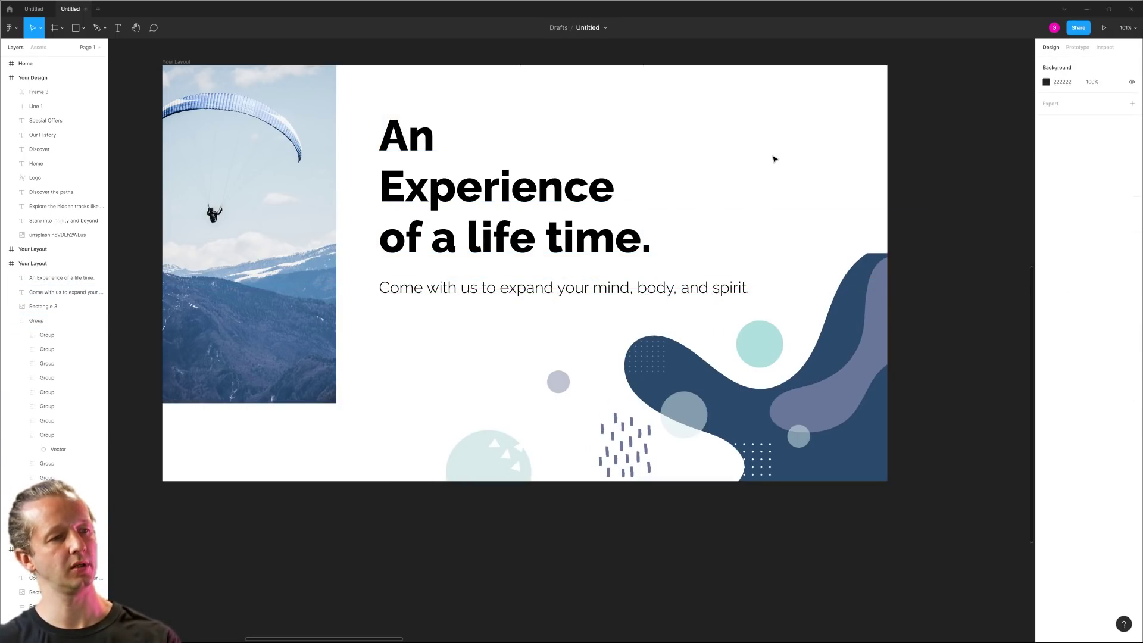
- Shift the blob artwork in the lower layout copy up and to the right
scroll(737, 184, down, 5)
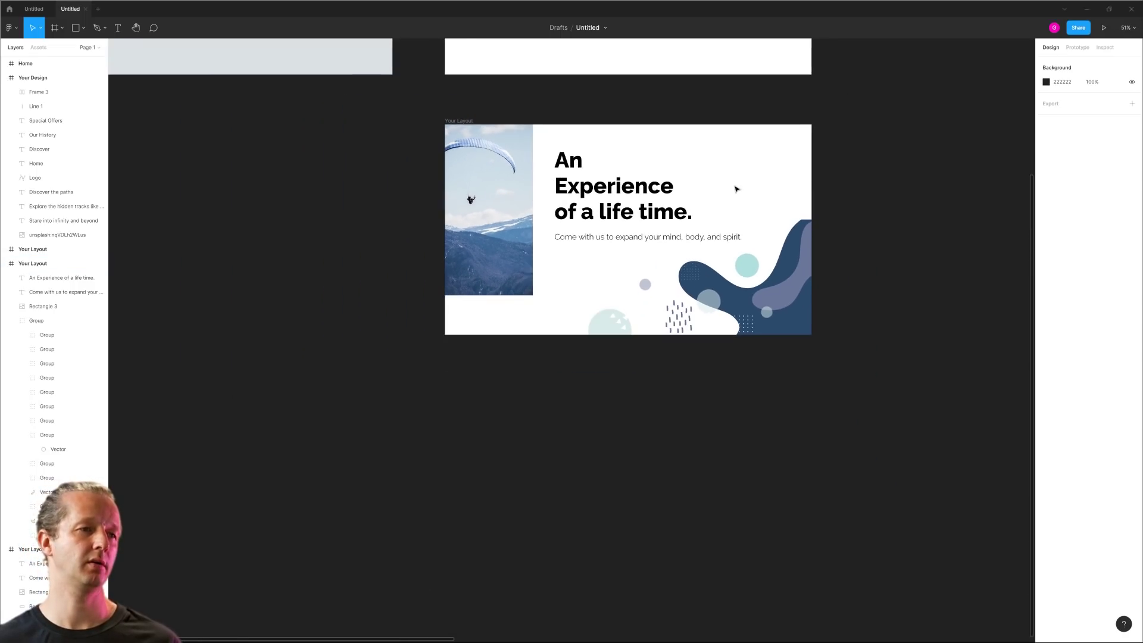
scroll(715, 195, up, 3)
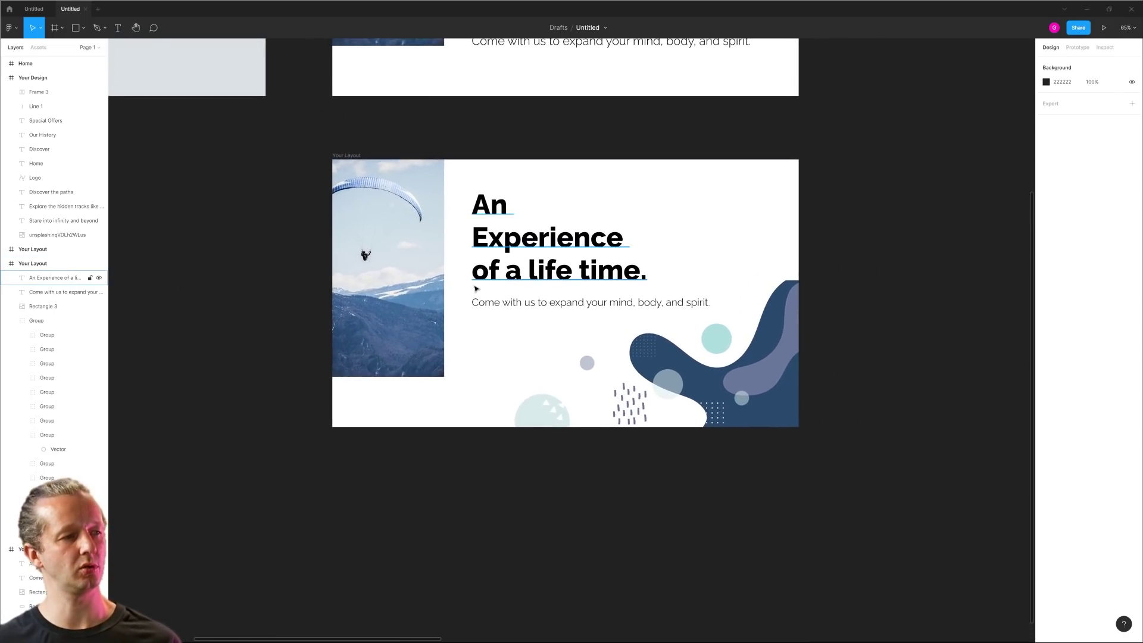
scroll(475, 371, down, 5)
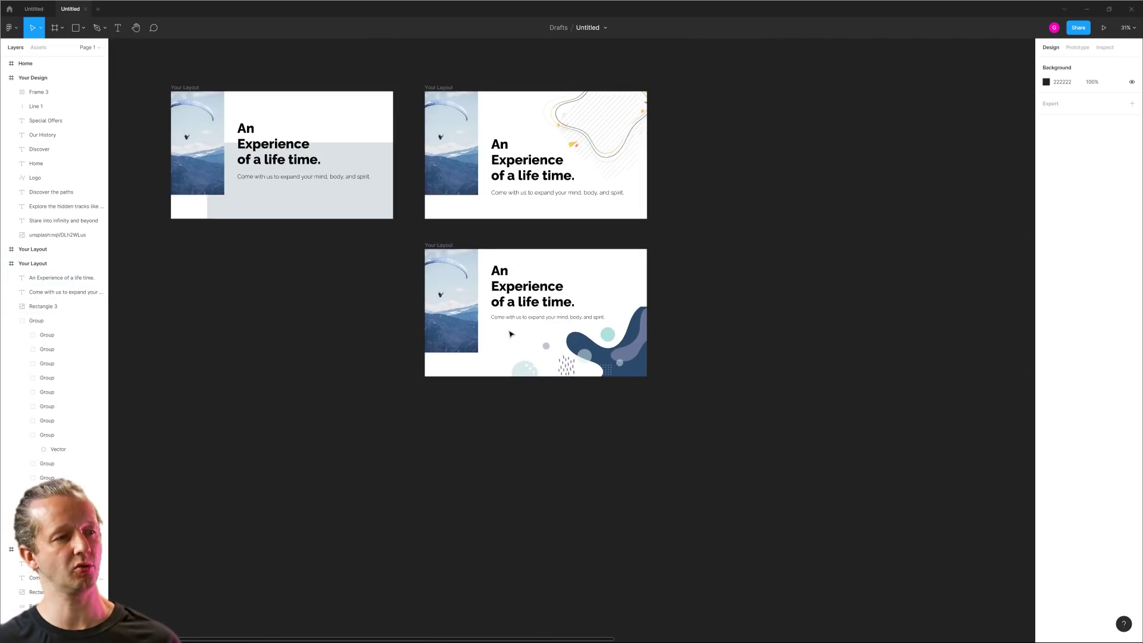
scroll(494, 384, up, 4)
scroll(516, 272, down, 2)
scroll(538, 262, up, 1)
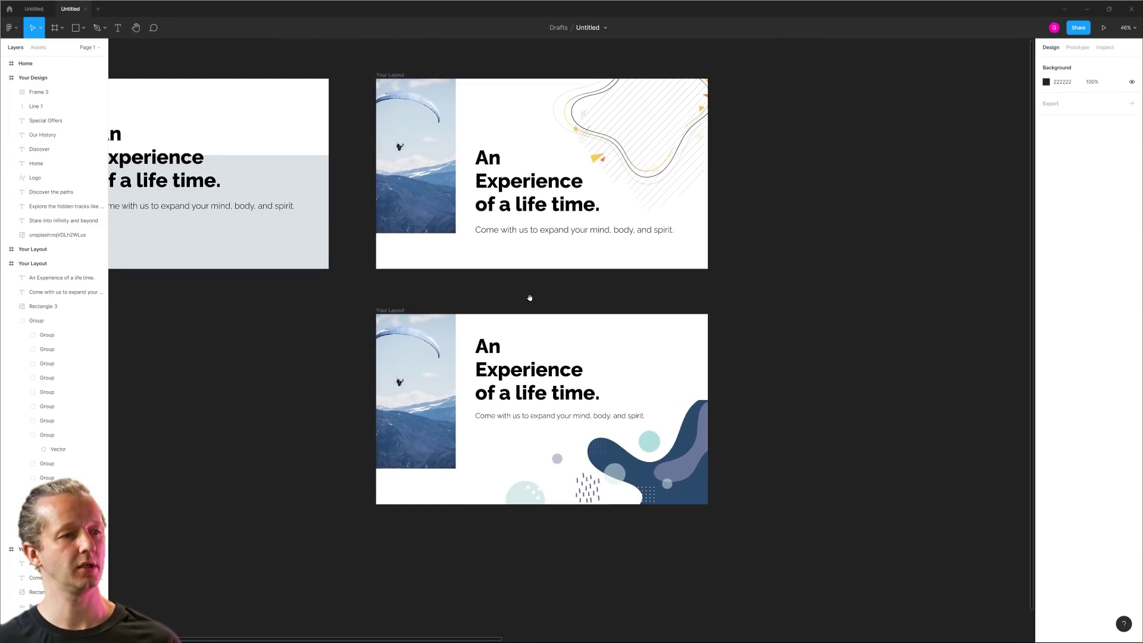
scroll(315, 347, down, 3)
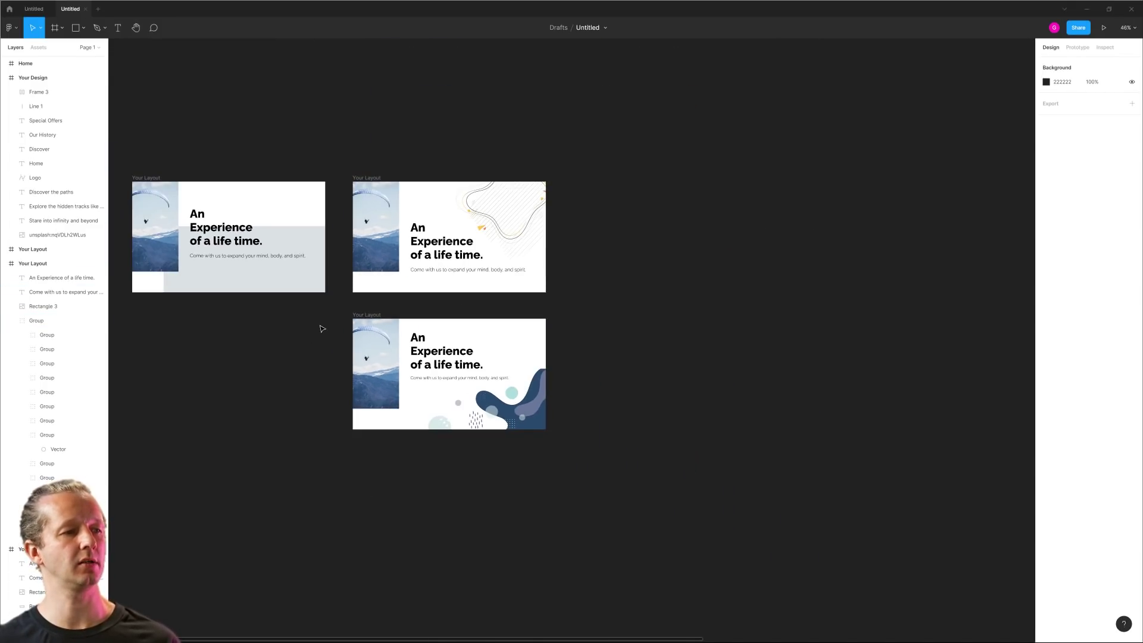
scroll(333, 328, left, 2)
click(554, 347)
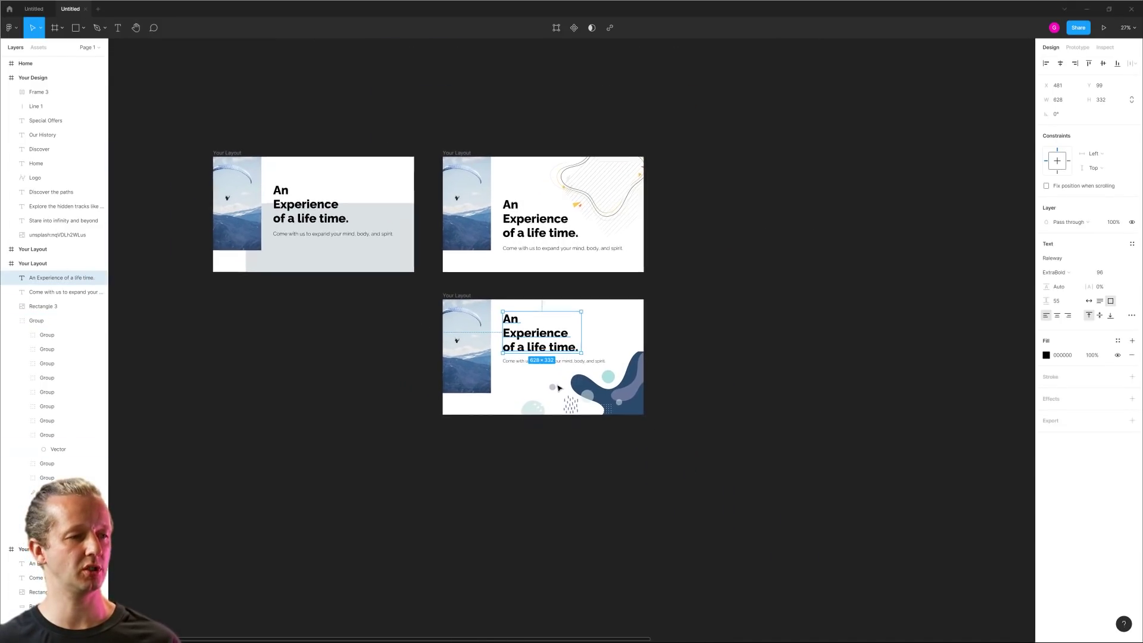
scroll(554, 381, up, 3)
click(666, 394)
drag(673, 421, 685, 405)
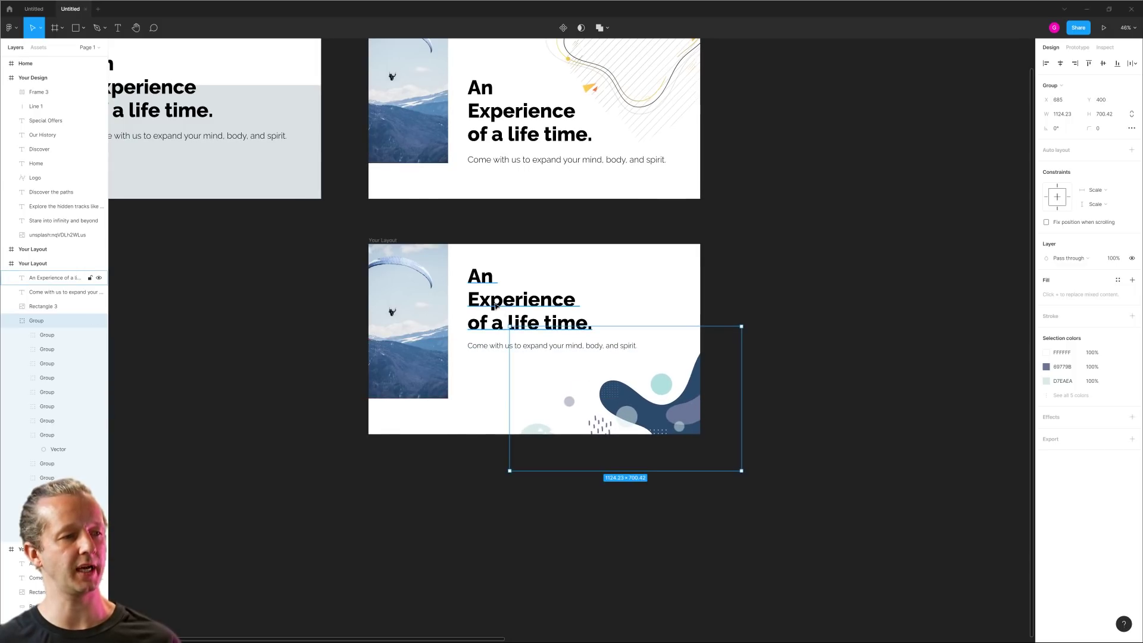
- Move the headline and subtitle down slightly
click(494, 314)
shift+click(535, 346)
drag(494, 314, 495, 330)
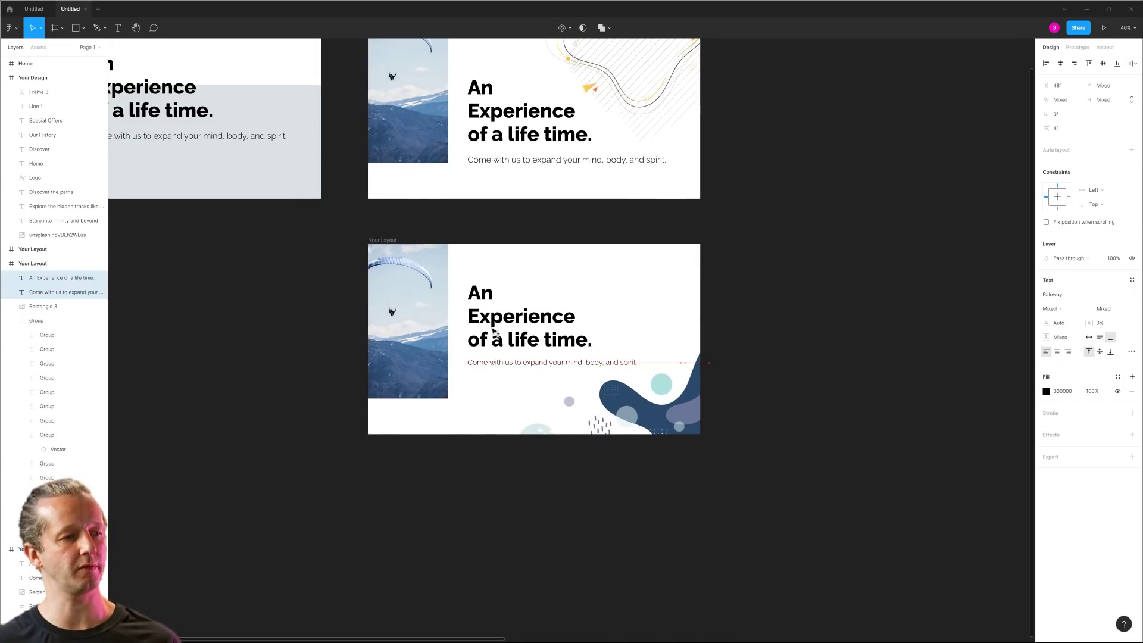
click(446, 430)
scroll(723, 417, down, 2)
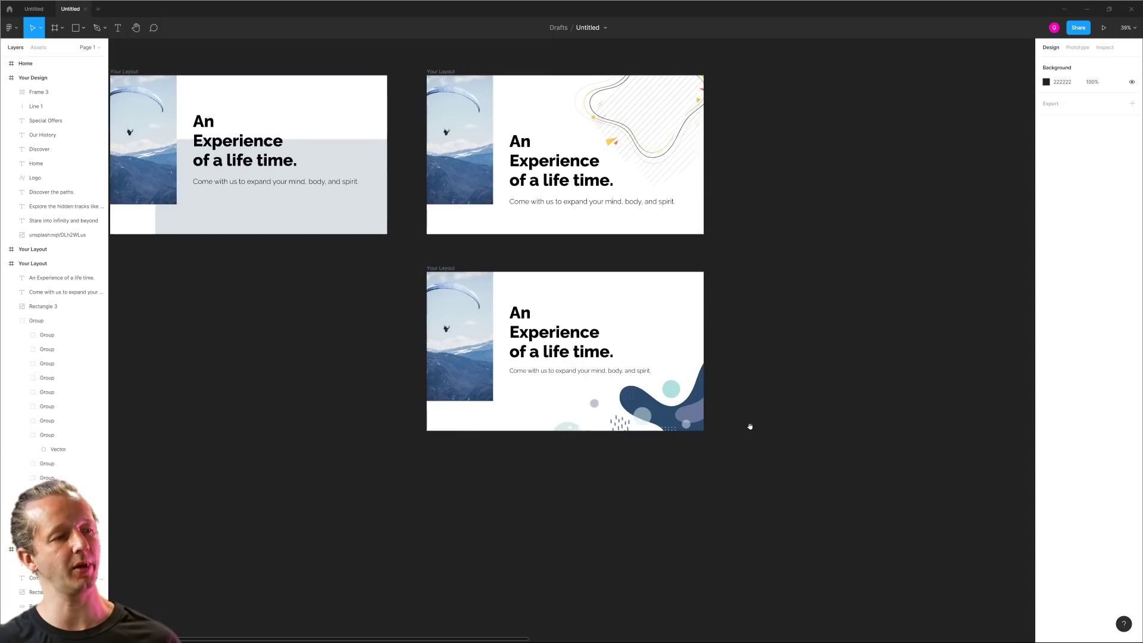
scroll(748, 426, left, 2)
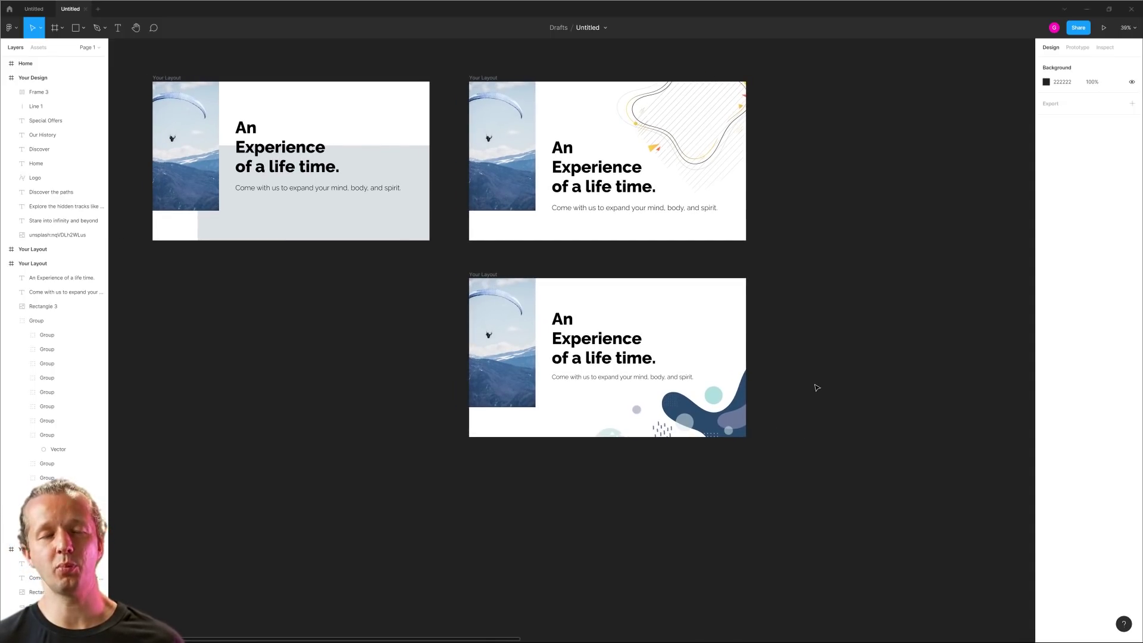
scroll(557, 357, down, 5)
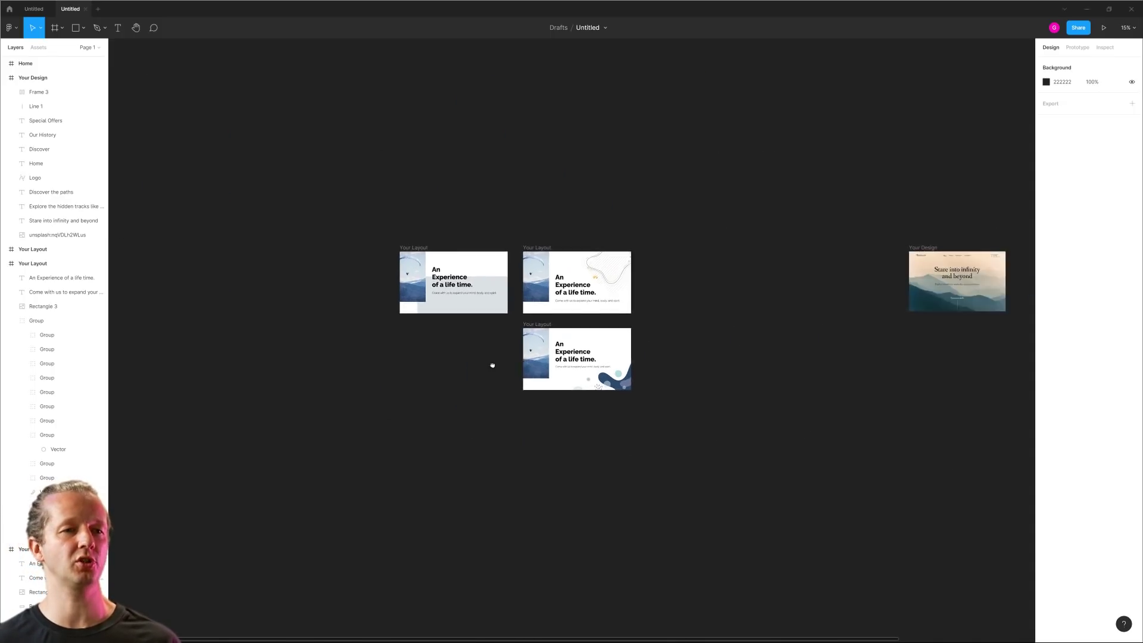
- In the Hand drawn elements file, select Element 05, the long scribbled underline in Arrows
scroll(524, 346, right, 5)
scroll(607, 298, up, 5)
scroll(601, 293, up, 5)
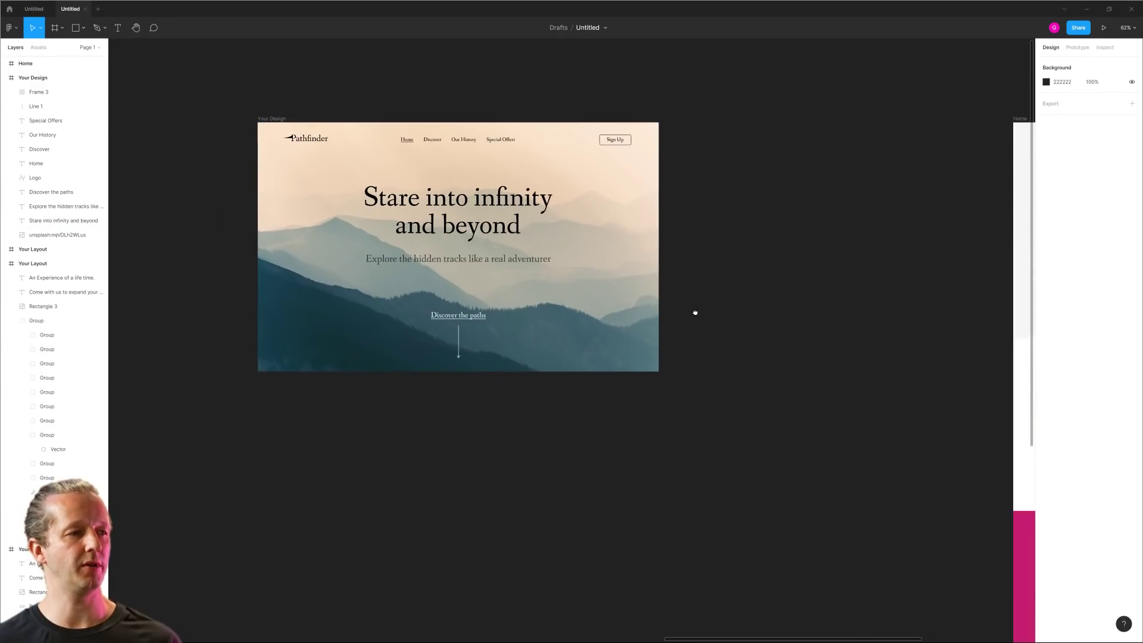
scroll(673, 268, left, 2)
scroll(674, 267, left, 1)
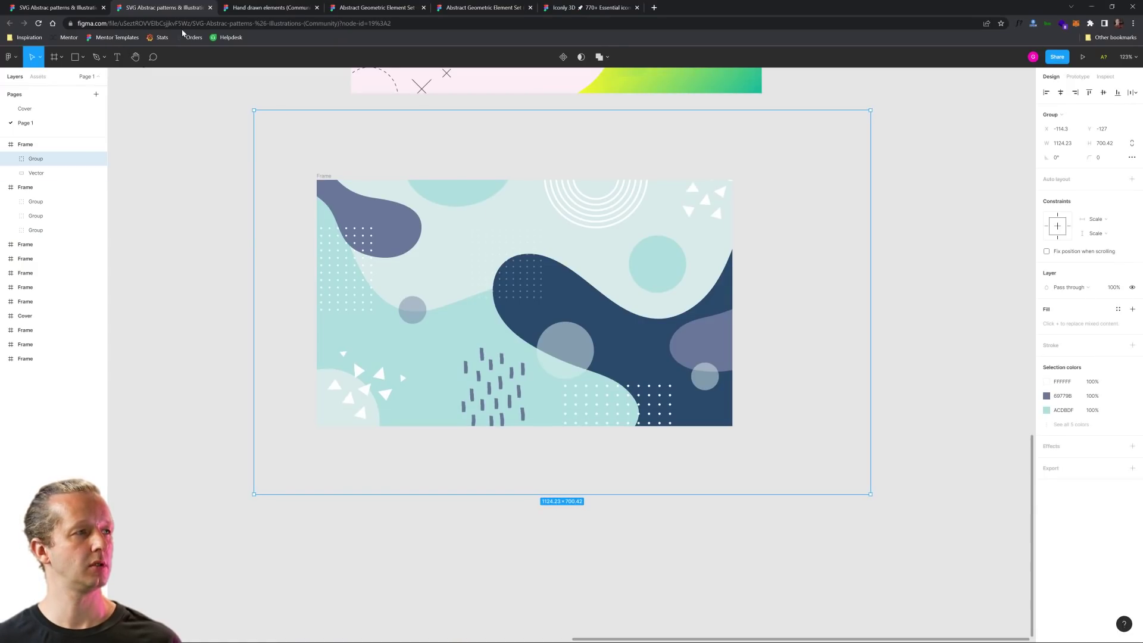
click(269, 7)
click(444, 133)
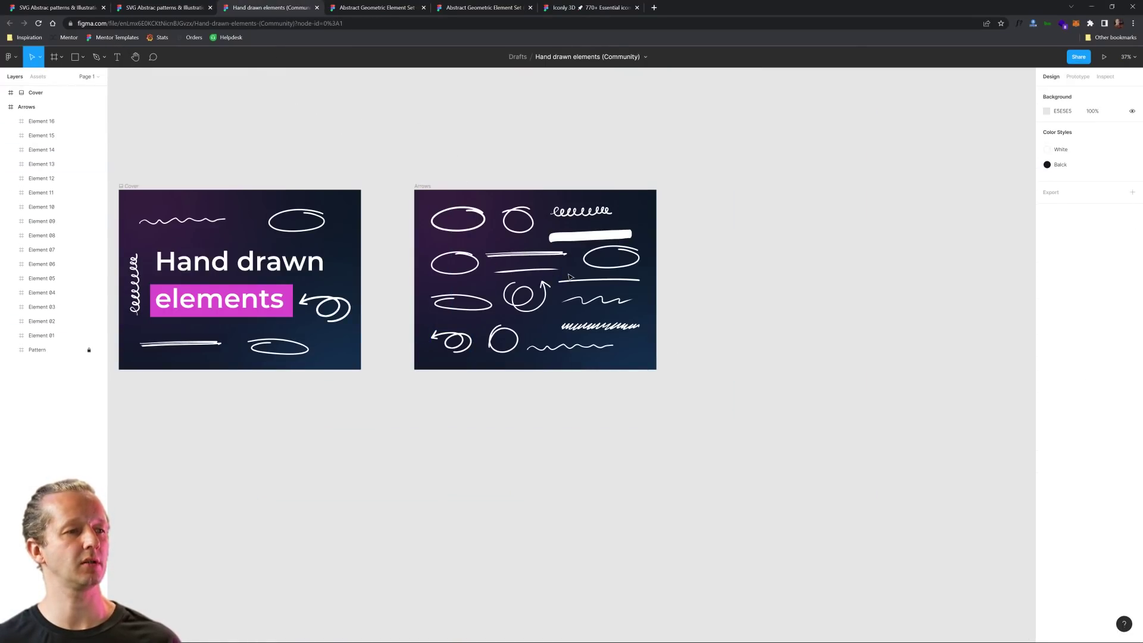
scroll(557, 310, up, 3)
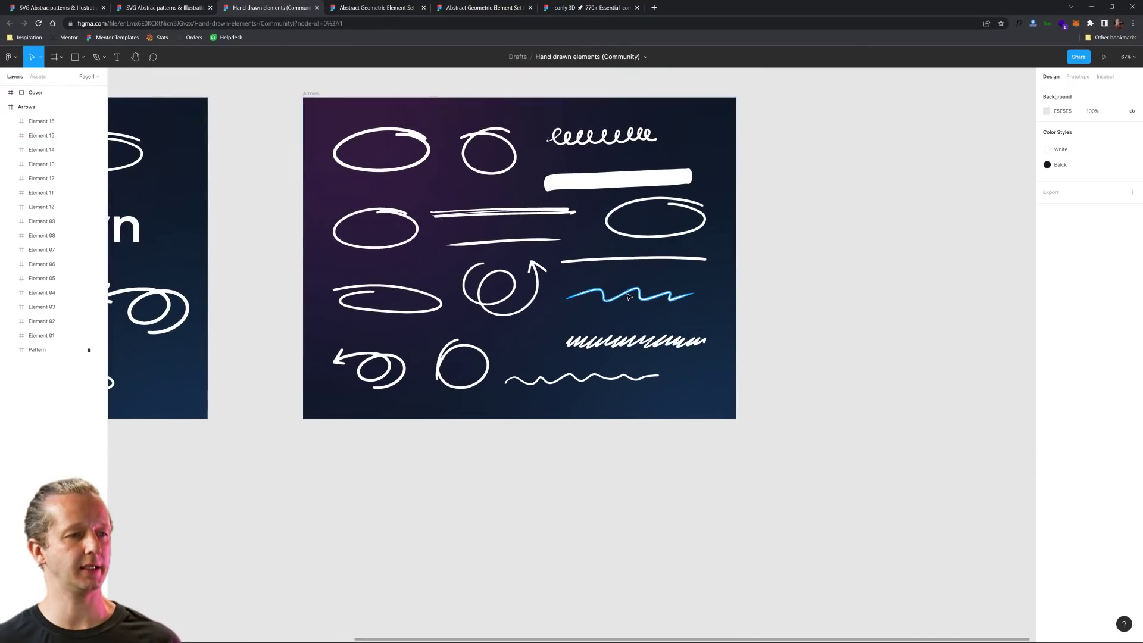
click(537, 214)
- Paste the hand-drawn underline stroke onto the headline, keeping its original 230×20 size
click(1090, 6)
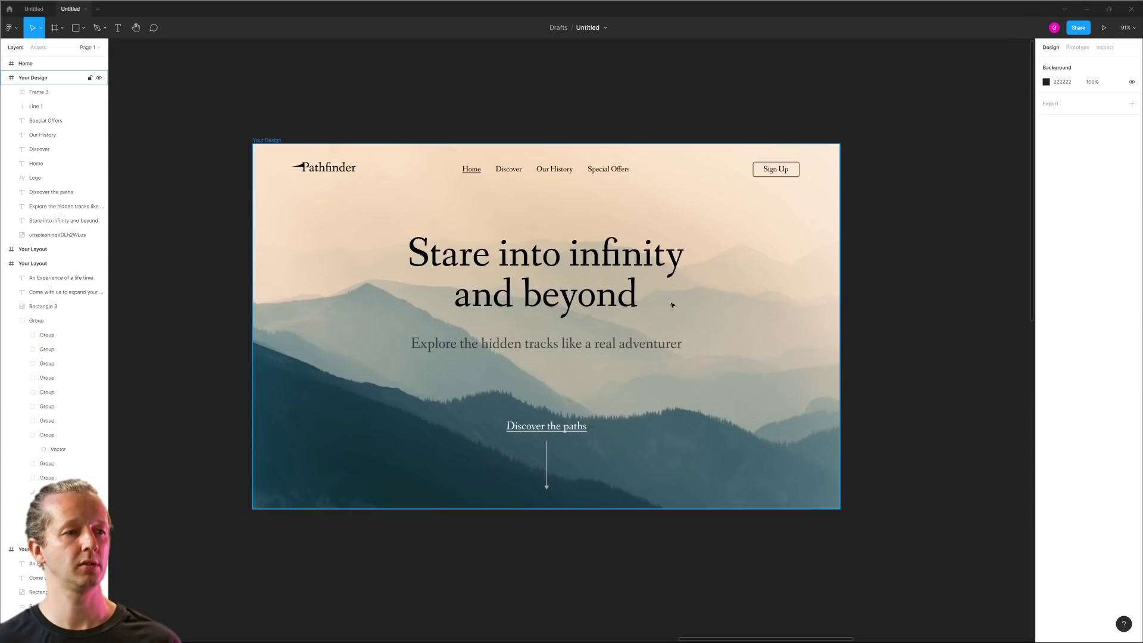
key(ctrl+v)
mouse_move(685, 326)
mouse_down()
mouse_move(694, 313)
mouse_move(658, 262)
mouse_move(733, 266)
mouse_move(638, 270)
mouse_move(730, 262)
mouse_up()
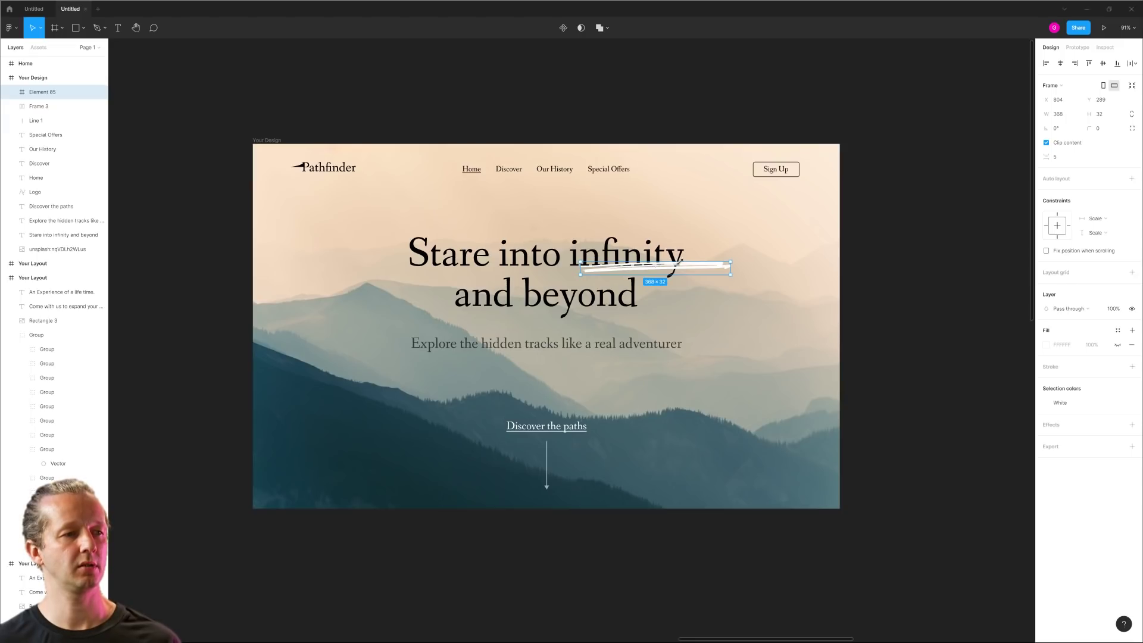
key(ctrl+z)
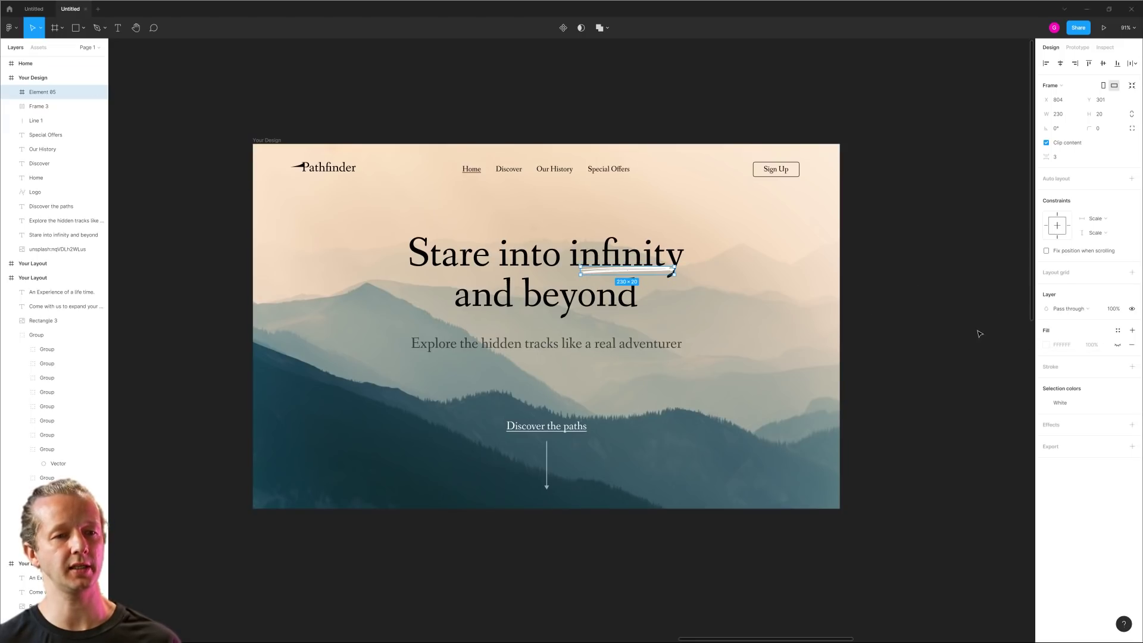
- Fill the underline's brush shape black (000000) and nudge it under 'infinity'
scroll(631, 266, up, 6)
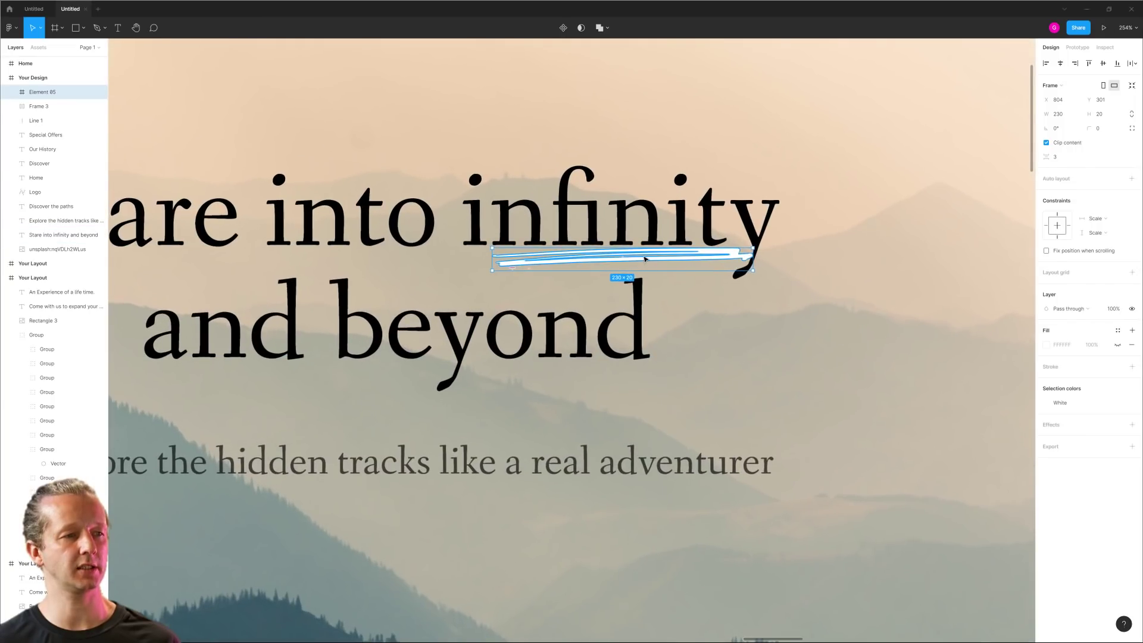
double_click(645, 259)
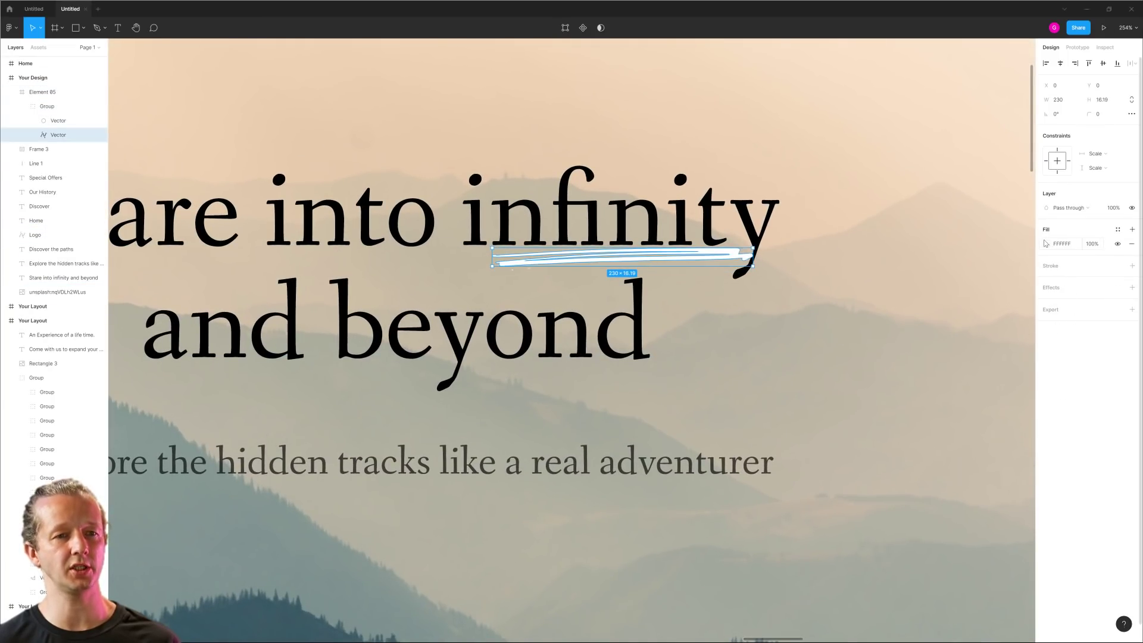
click(1046, 244)
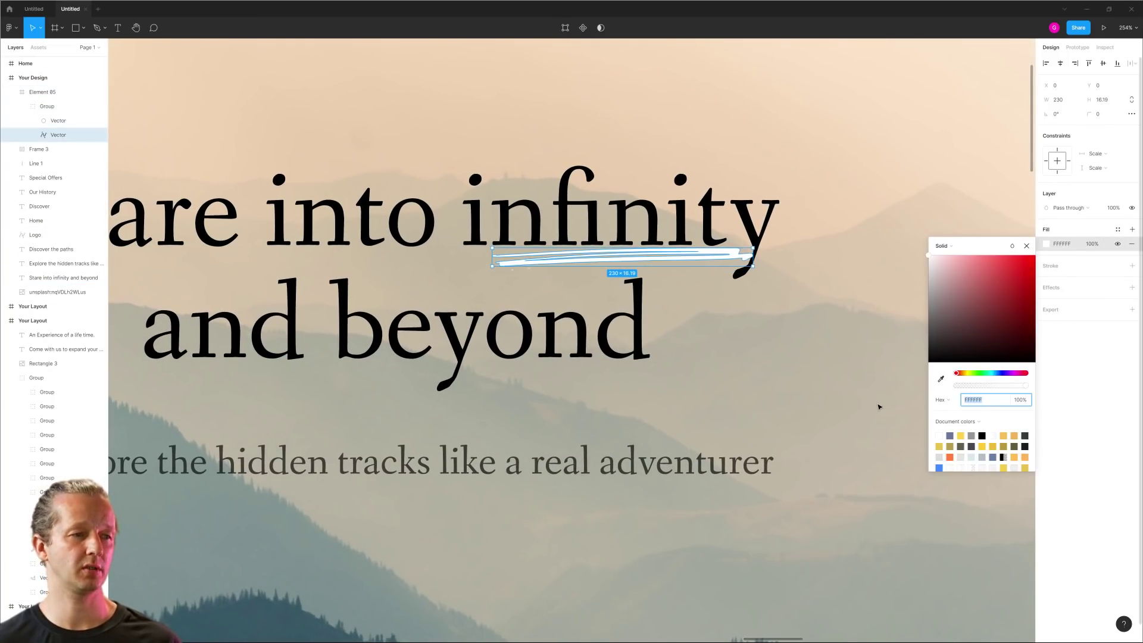
text(000000)
key(Return)
click(837, 331)
click(661, 261)
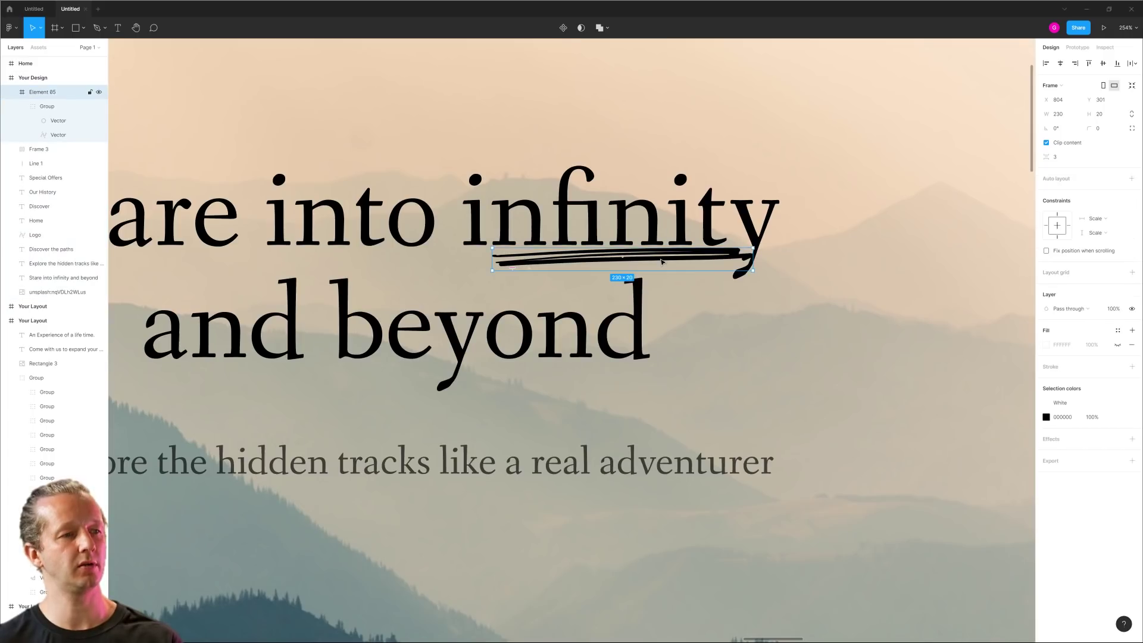
drag(661, 261, 653, 264)
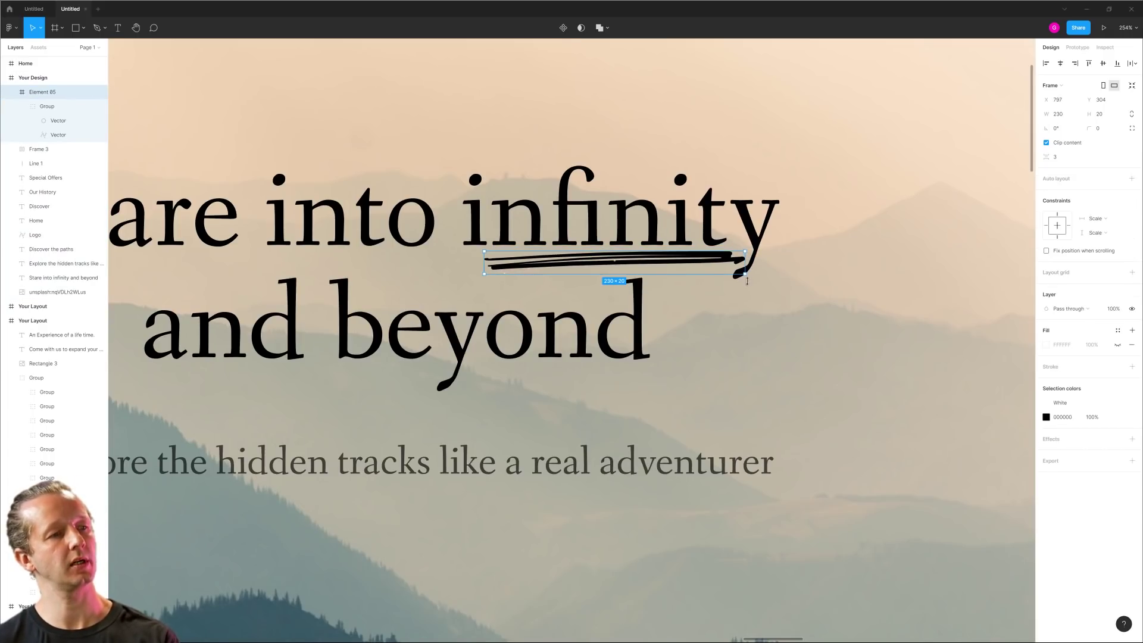
- Duplicate the Your Design frame below the original with an Alt-drag
click(792, 304)
key(Escape)
ctrl+scroll(885, 320, down, 5)
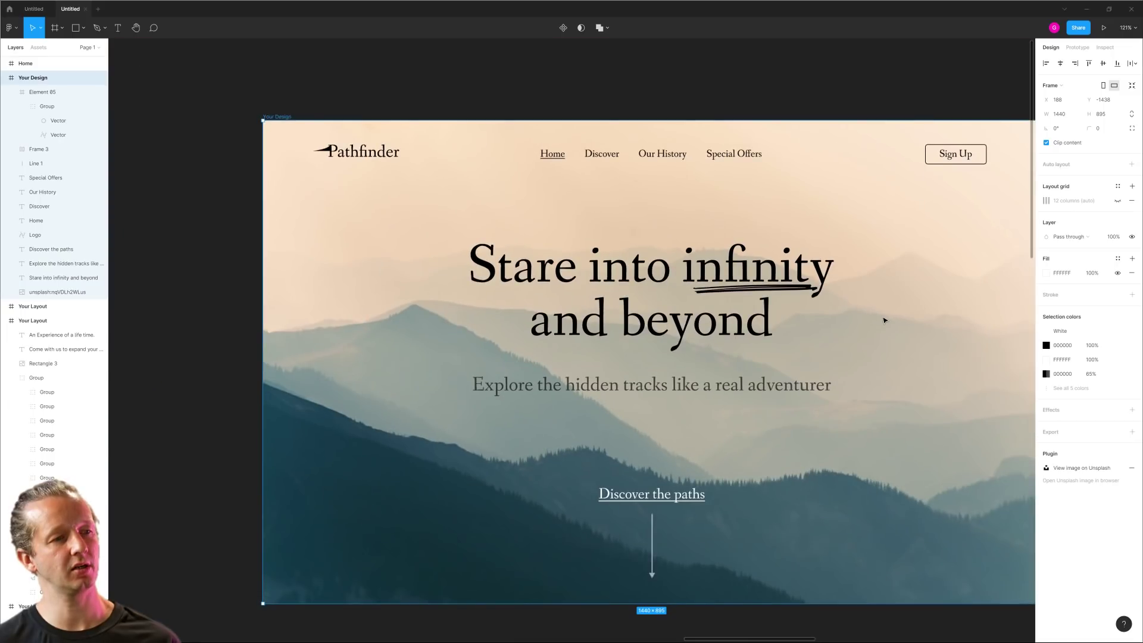
ctrl+scroll(884, 321, down, 5)
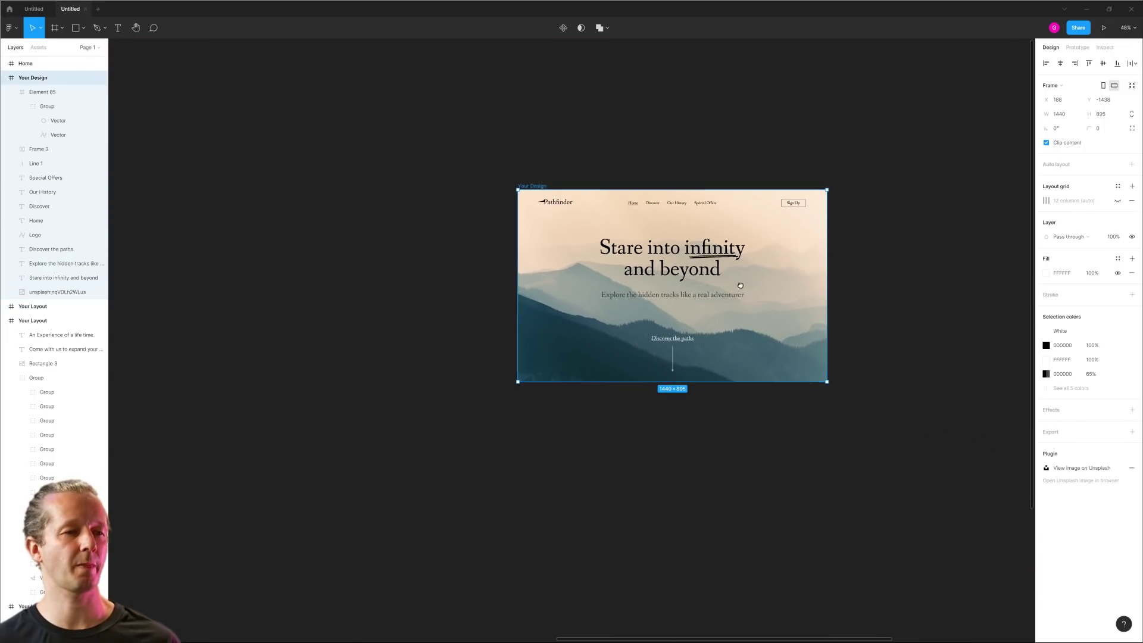
drag(740, 286, 616, 275)
alt+drag(407, 176, 403, 393)
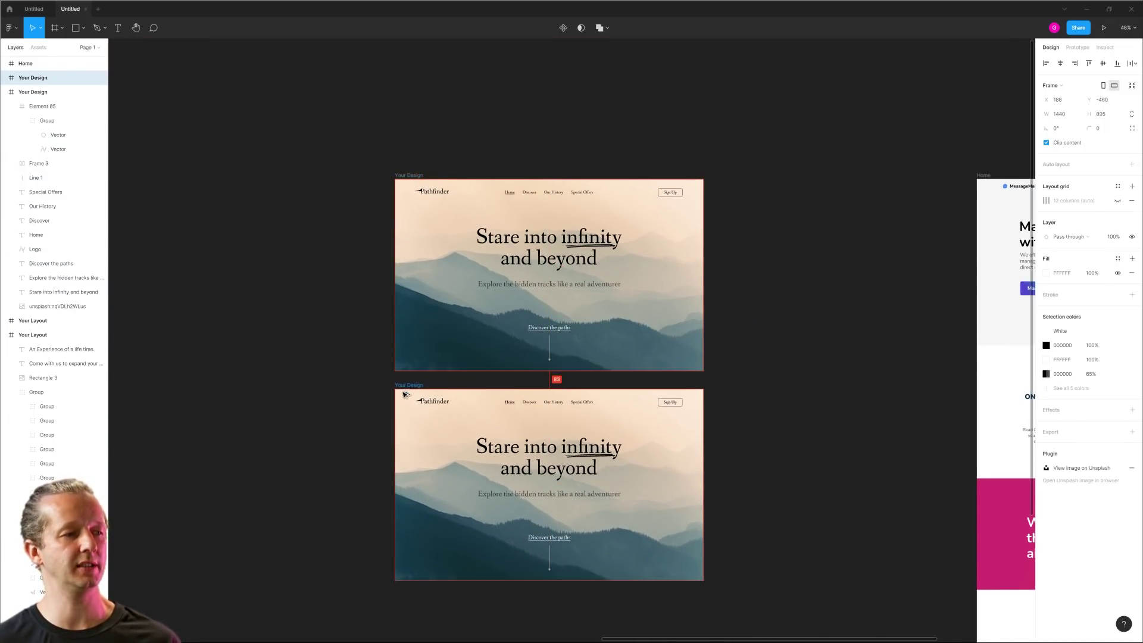
- Remove the underline from the upper frame and bring the MessageMail Home frame into view
key(Escape)
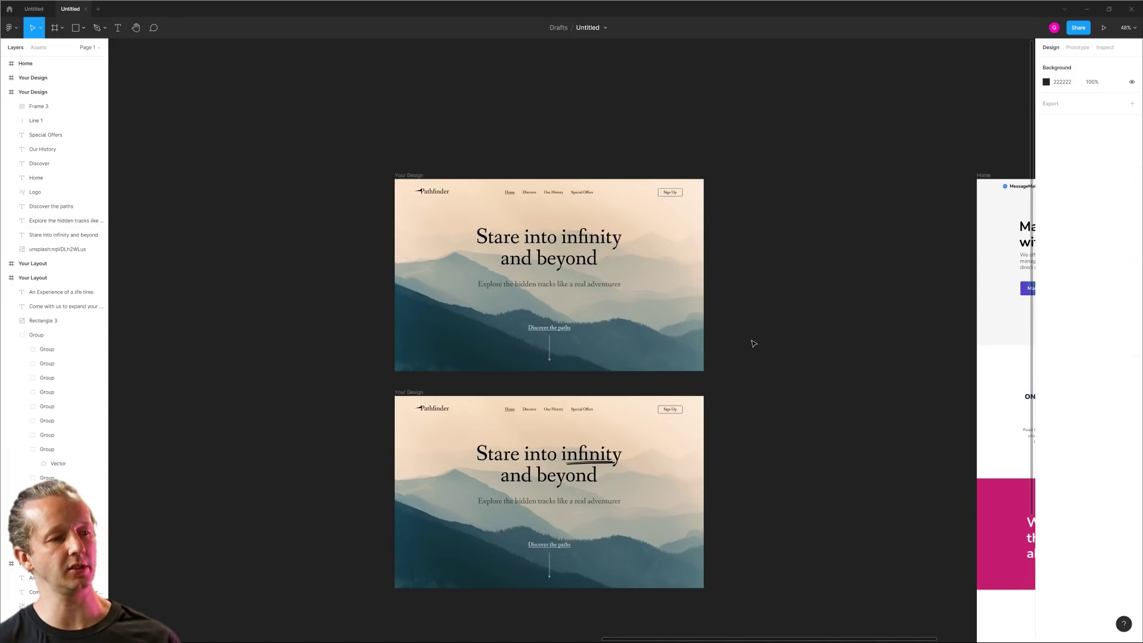
scroll(732, 355, up, 3)
scroll(784, 338, down, 1)
scroll(784, 337, left, 1)
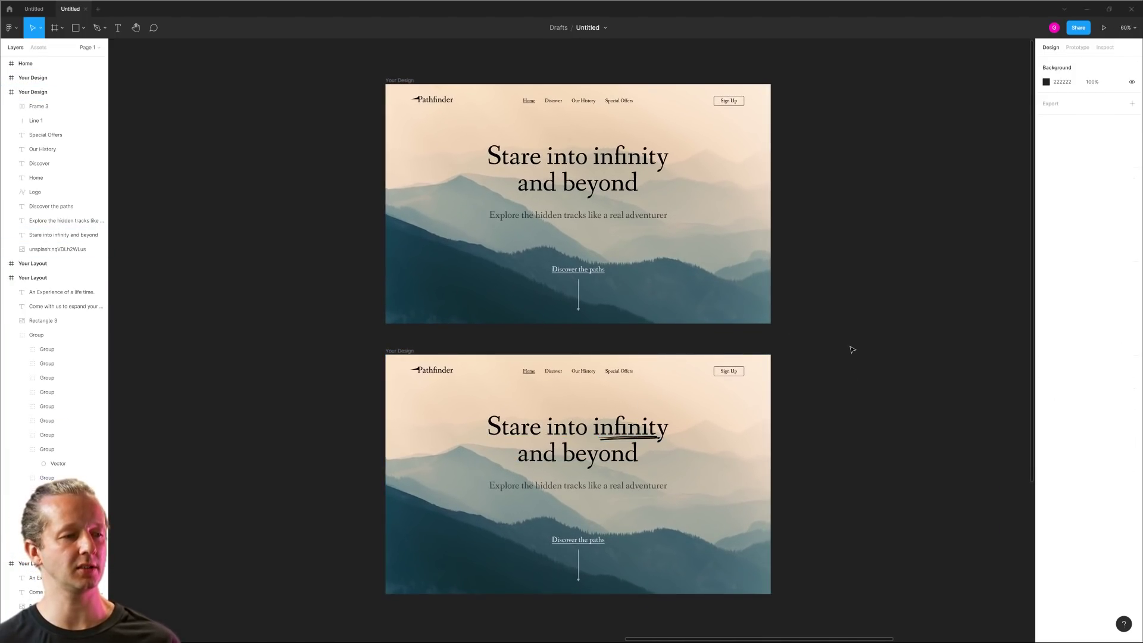
scroll(853, 349, down, 4)
scroll(850, 344, up, 3)
drag(850, 345, 293, 305)
- Pan down the MessageMail Home frame from the hero to the testimonials, CTA and footer
scroll(319, 213, up, 3)
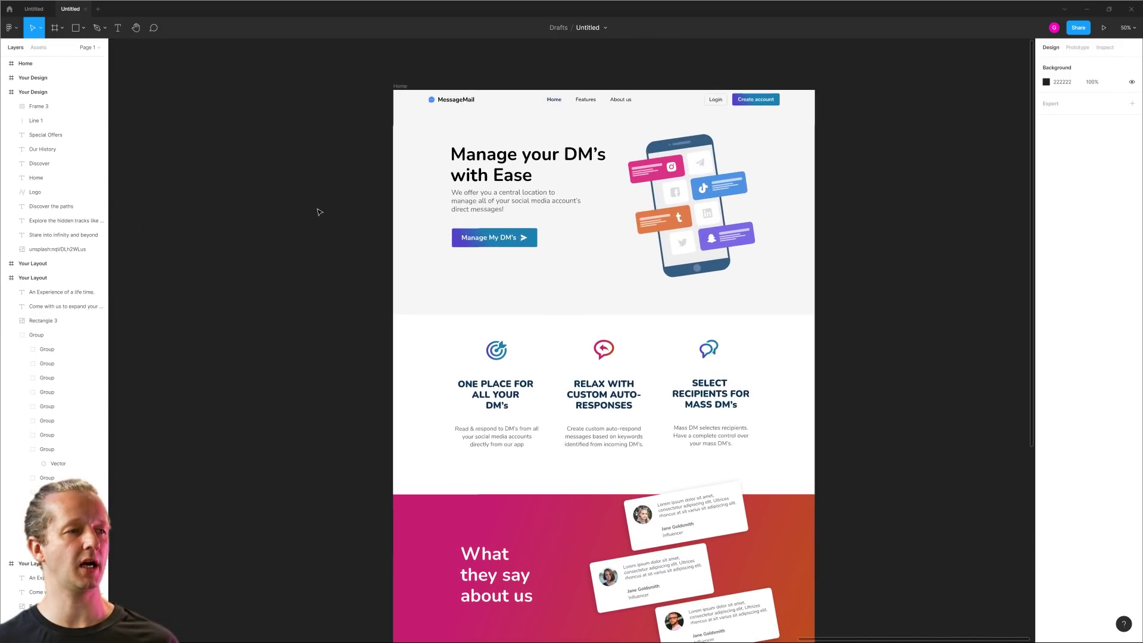
drag(273, 205, 236, 246)
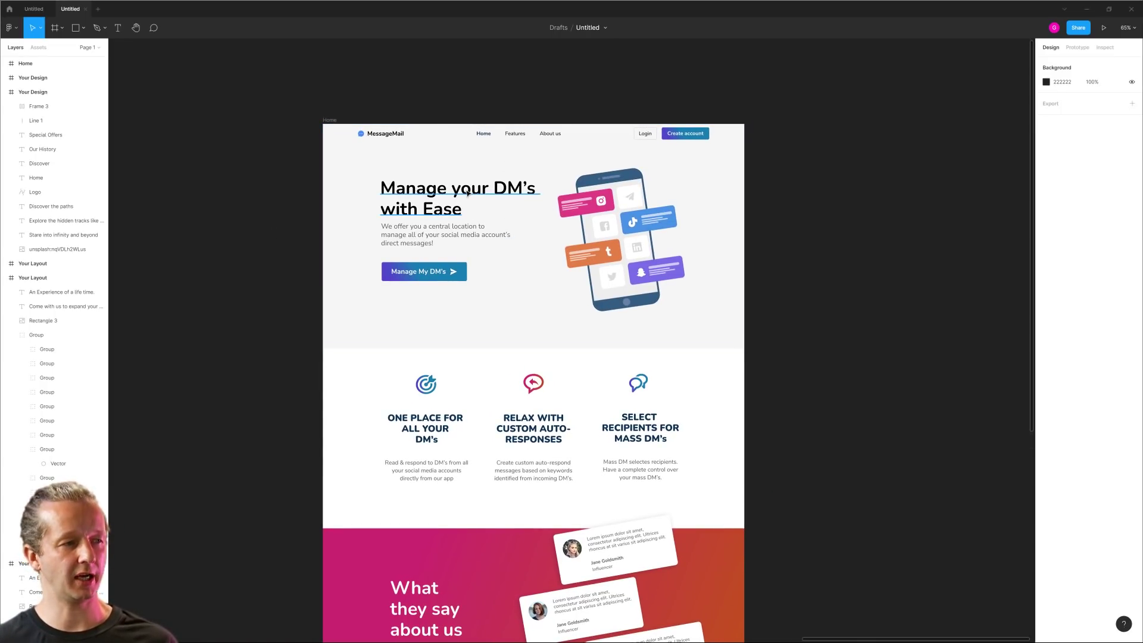
drag(799, 377, 803, 135)
scroll(812, 161, down, 3)
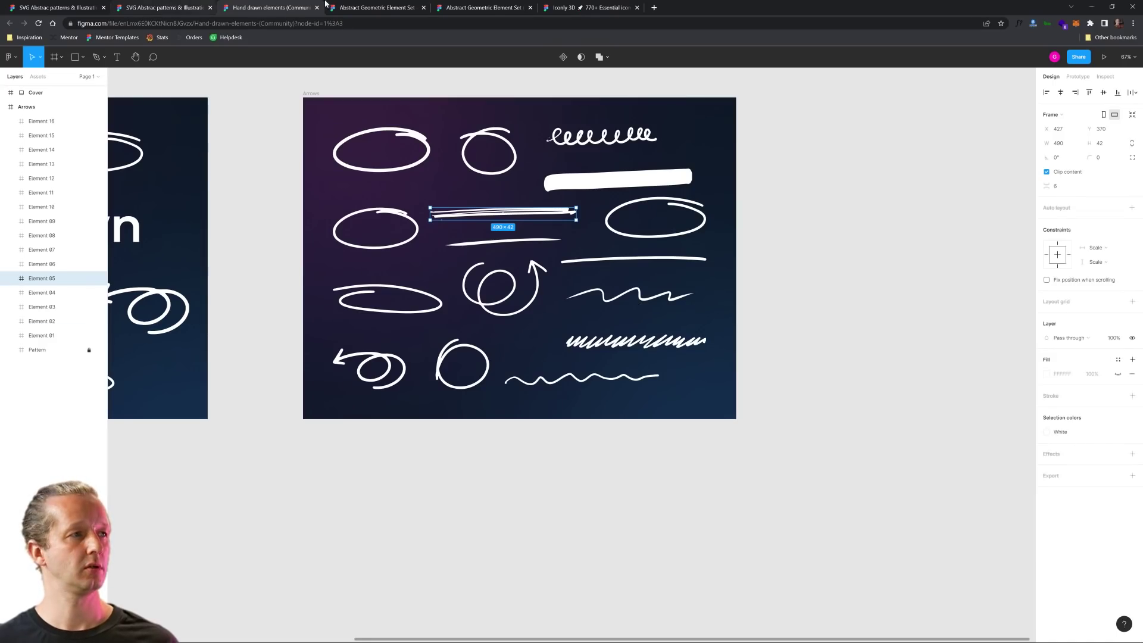
- Open the Abstract Geometric Element Set file from its community page
click(381, 8)
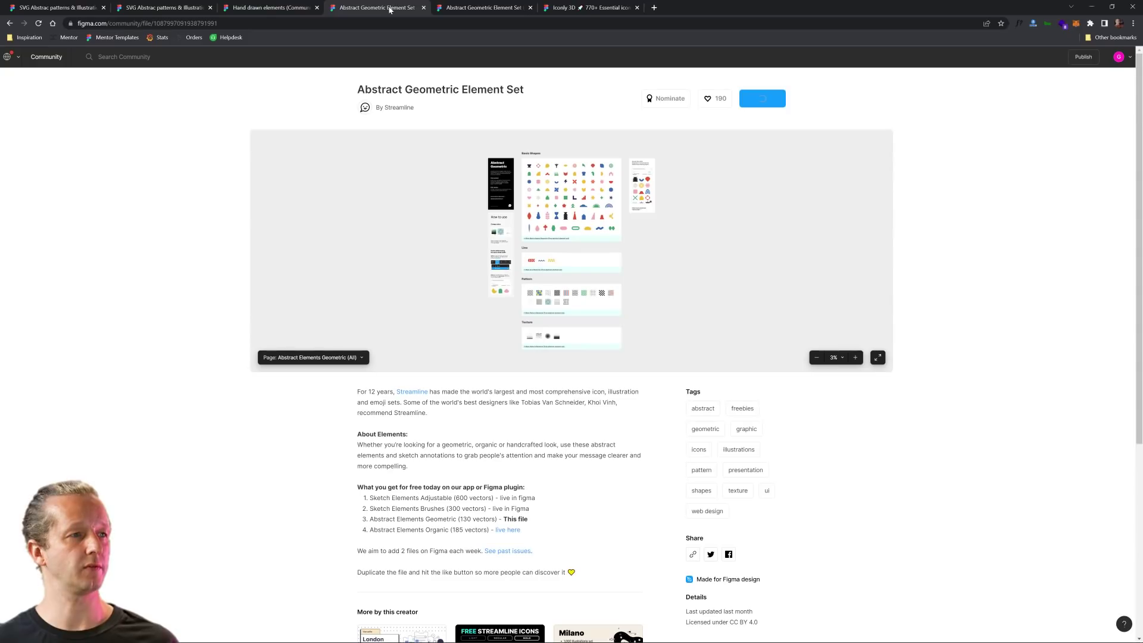
click(466, 11)
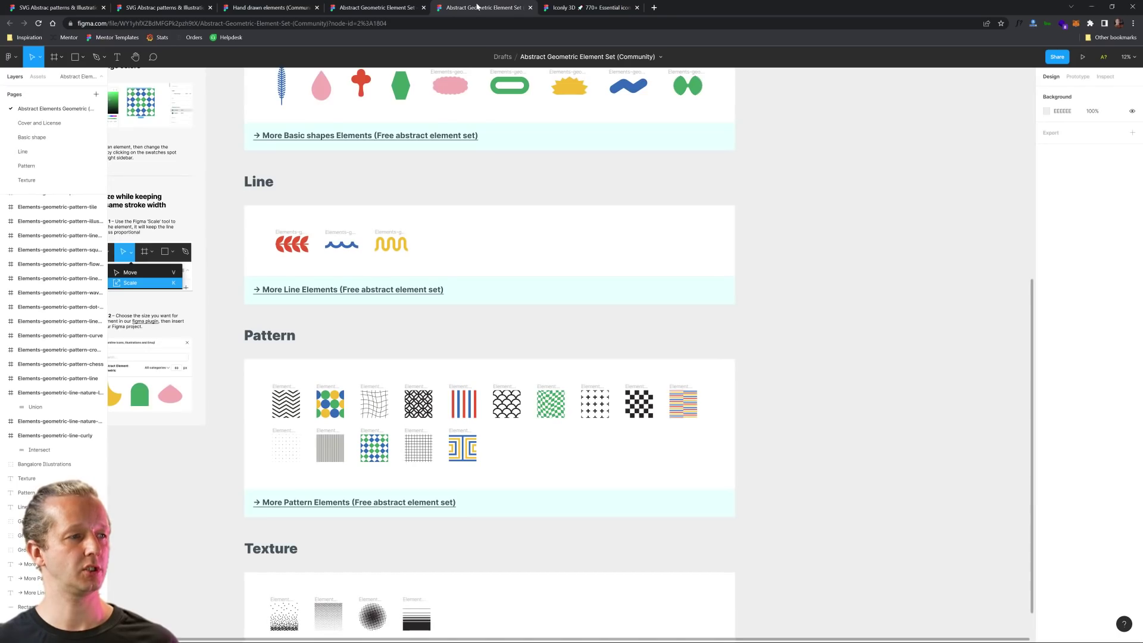
scroll(556, 337, down, 3)
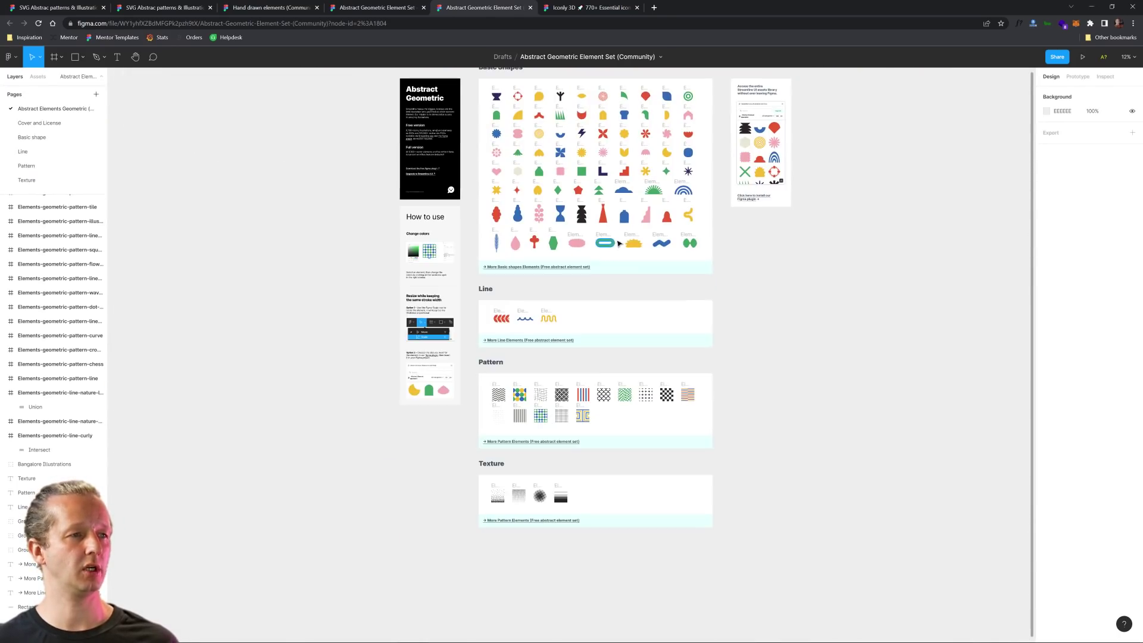
scroll(619, 244, up, 5)
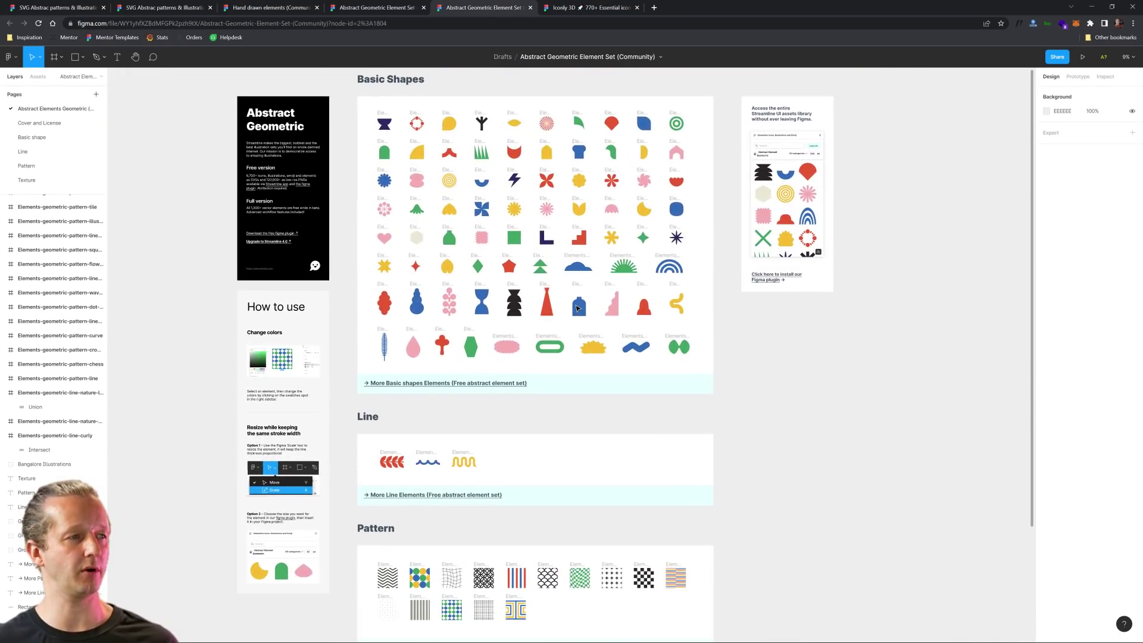
scroll(498, 203, up, 2)
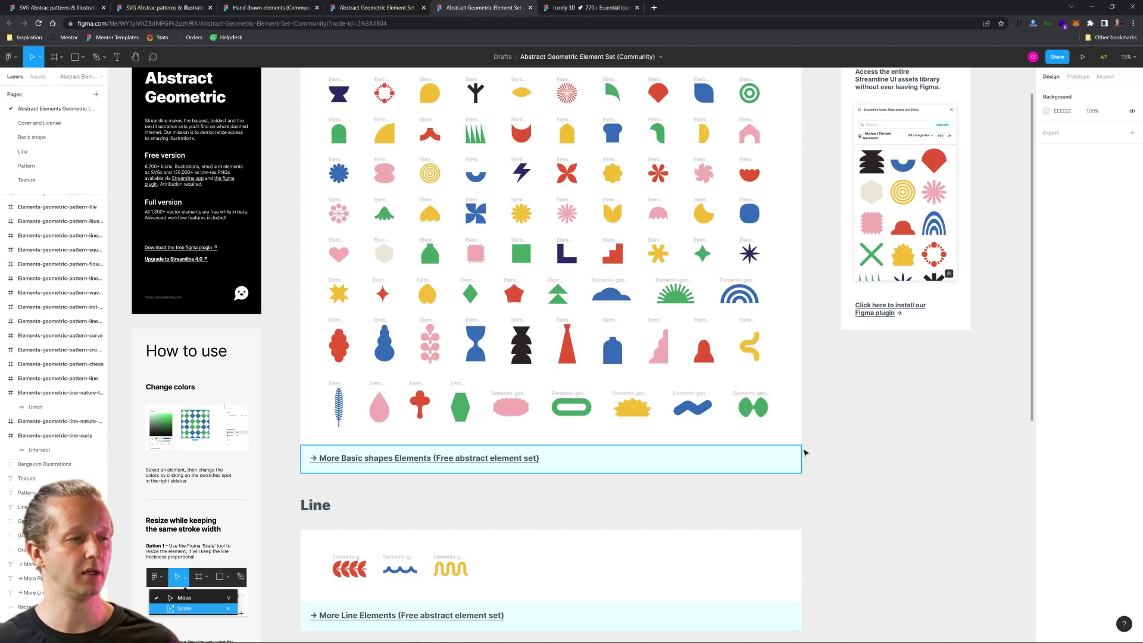
- Zoom to the Line section and select the yellow squiggle element
click(798, 459)
drag(843, 605, 809, 422)
click(420, 335)
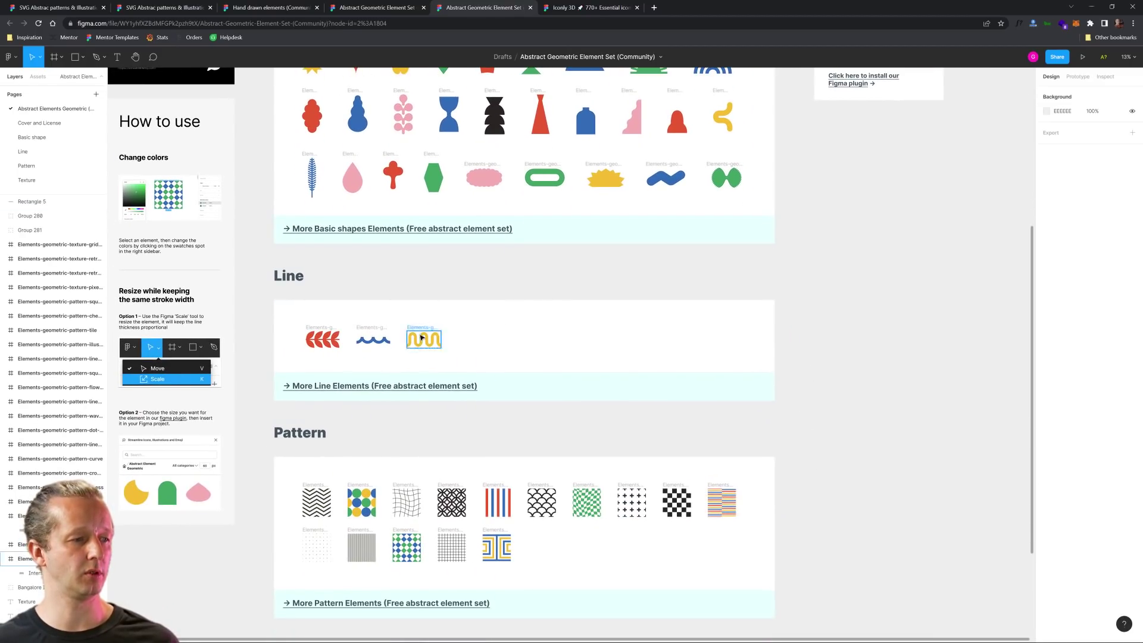
scroll(502, 483, up, 1)
scroll(502, 483, up, 2)
scroll(525, 225, down, 3)
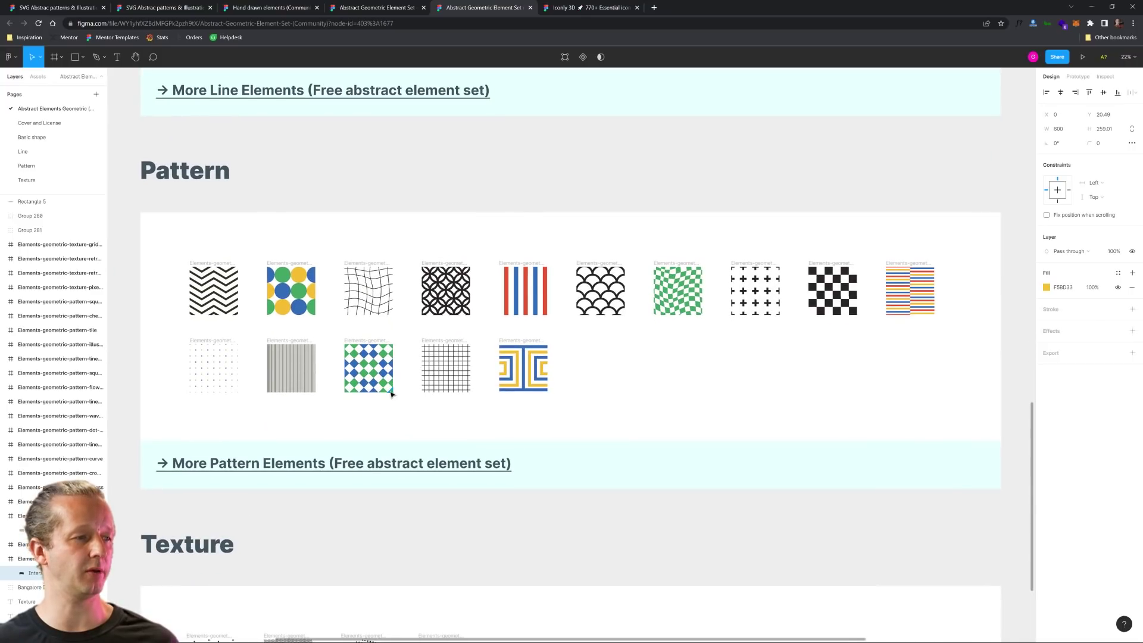
drag(383, 184, 421, 377)
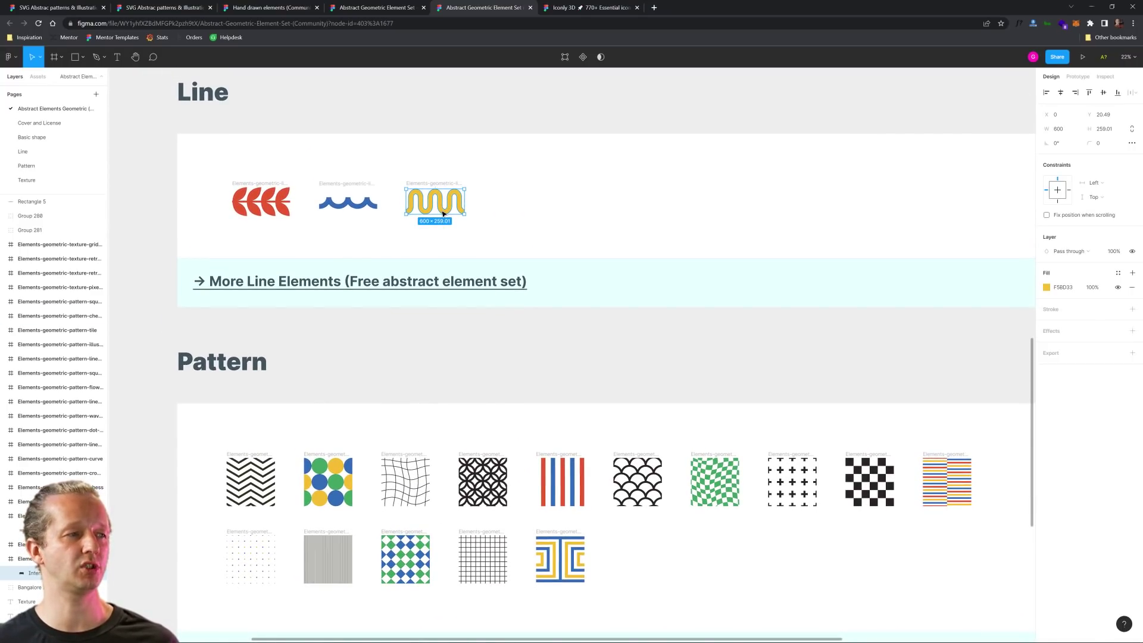
- Paste the yellow squiggle behind the testimonials heading and enlarge it to span the band
click(1091, 6)
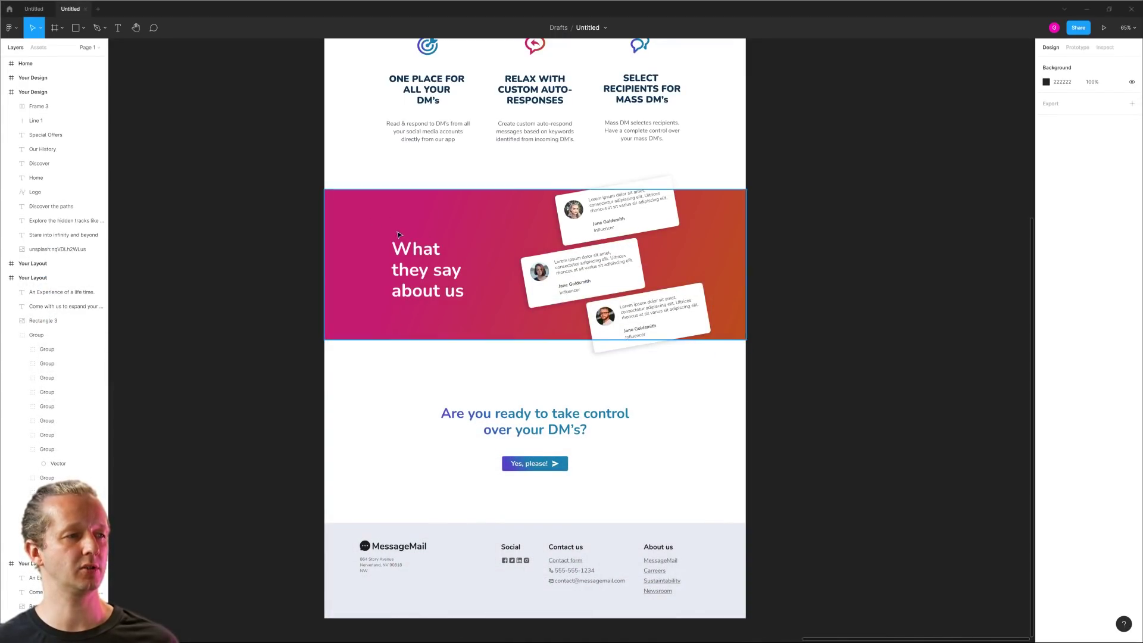
scroll(397, 235, up, 5)
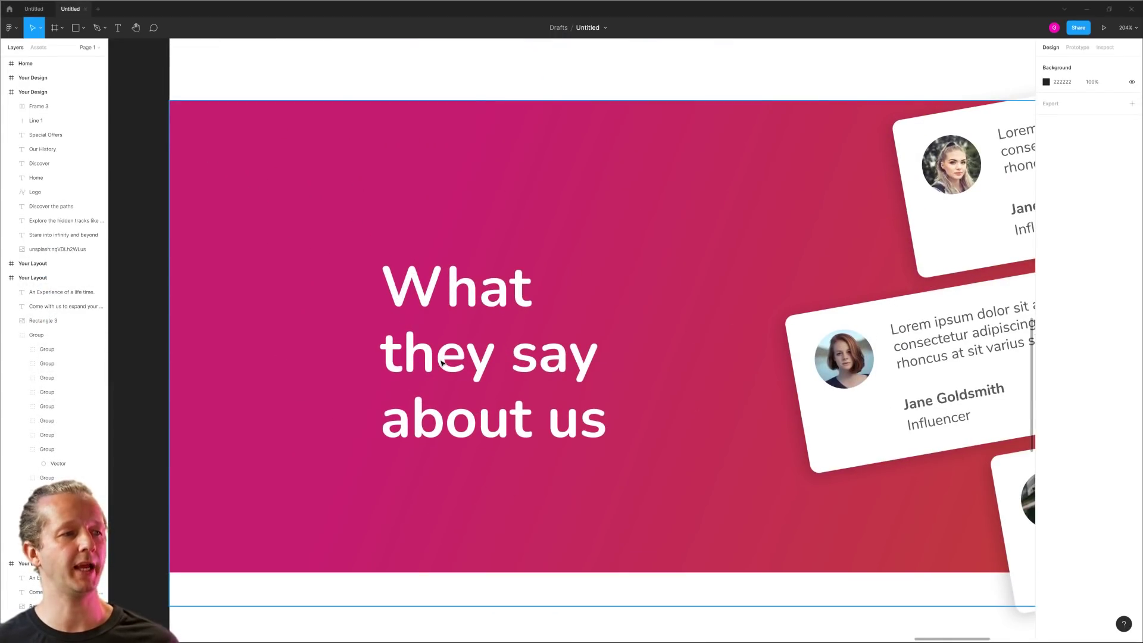
scroll(441, 362, down, 4)
key(ctrl+v)
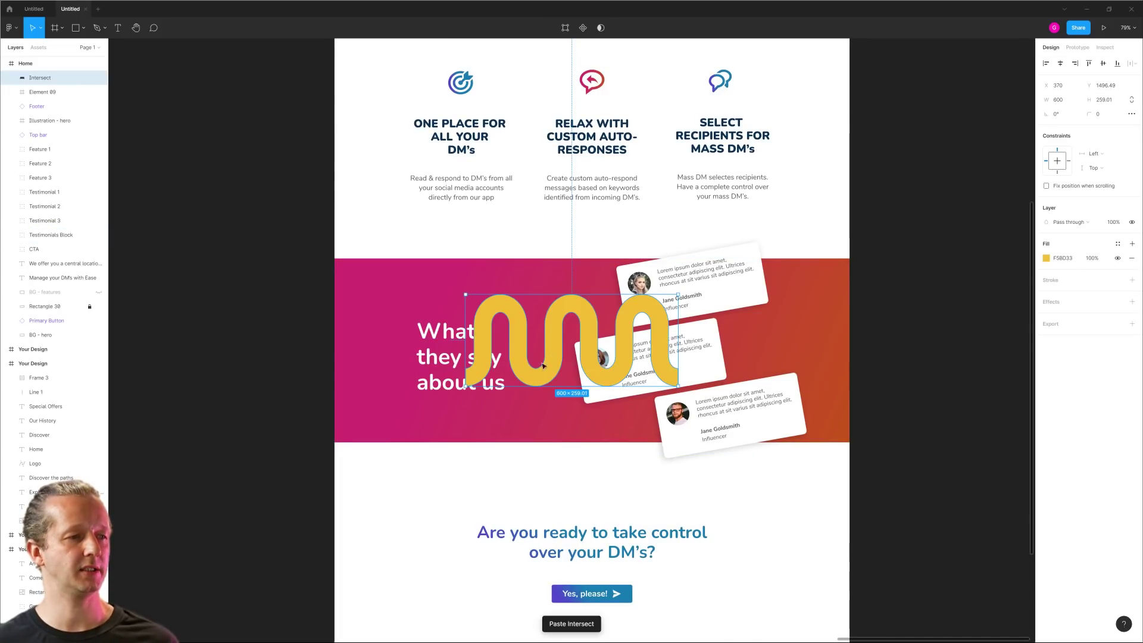
drag(543, 365, 420, 389)
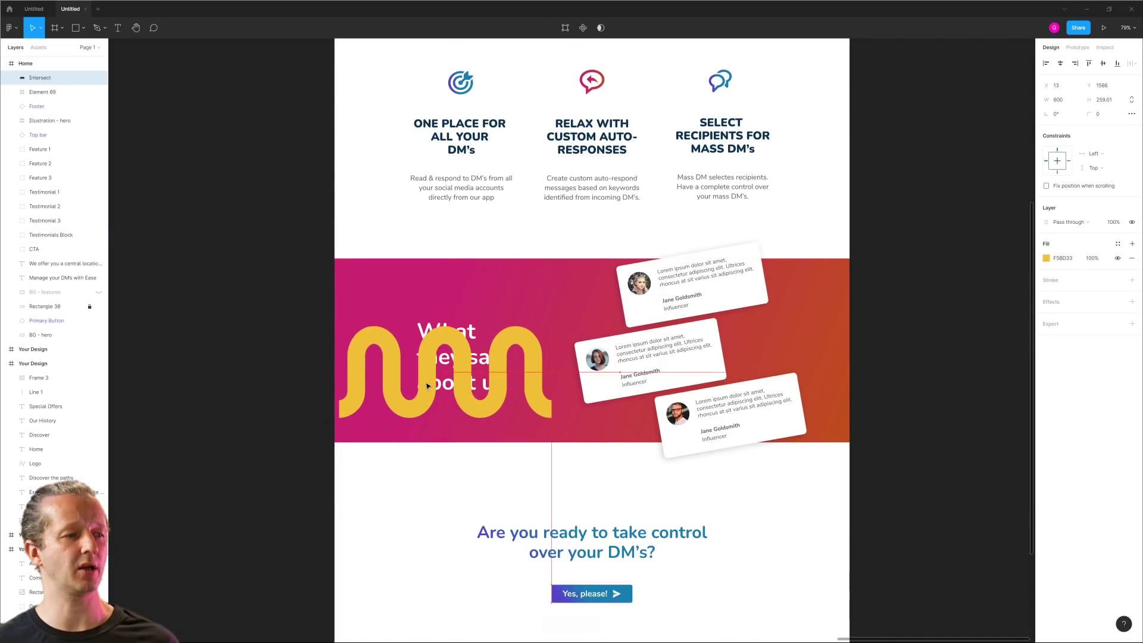
drag(547, 419, 677, 462)
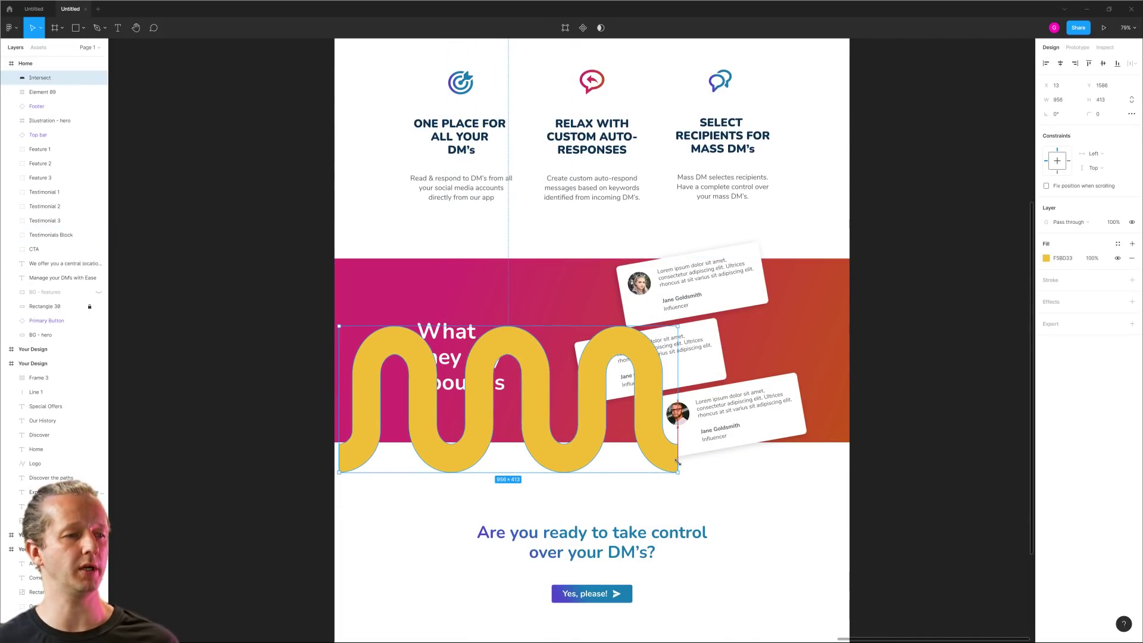
drag(591, 437, 596, 434)
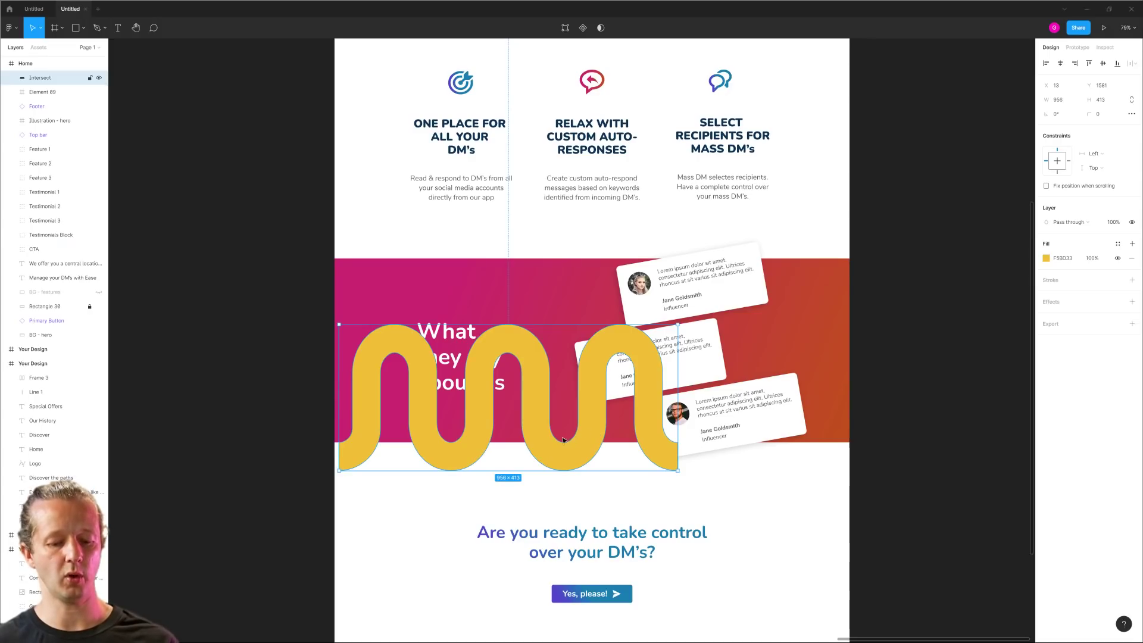
- Make the wave's fill white with the eyedropper and set its opacity to 10%
key(i)
click(453, 493)
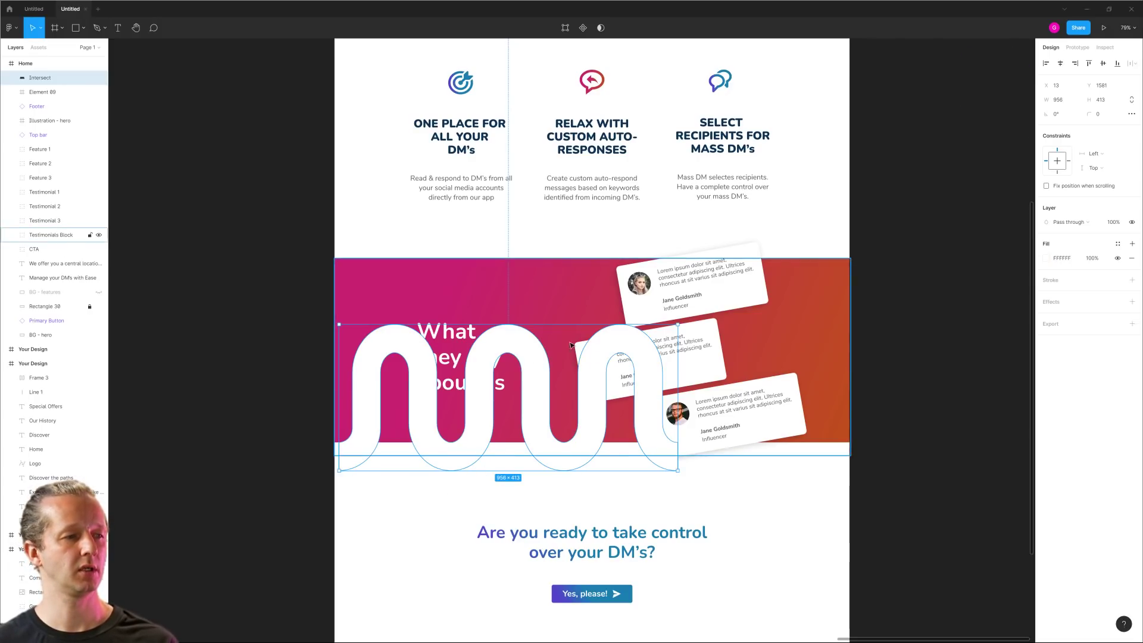
click(1113, 222)
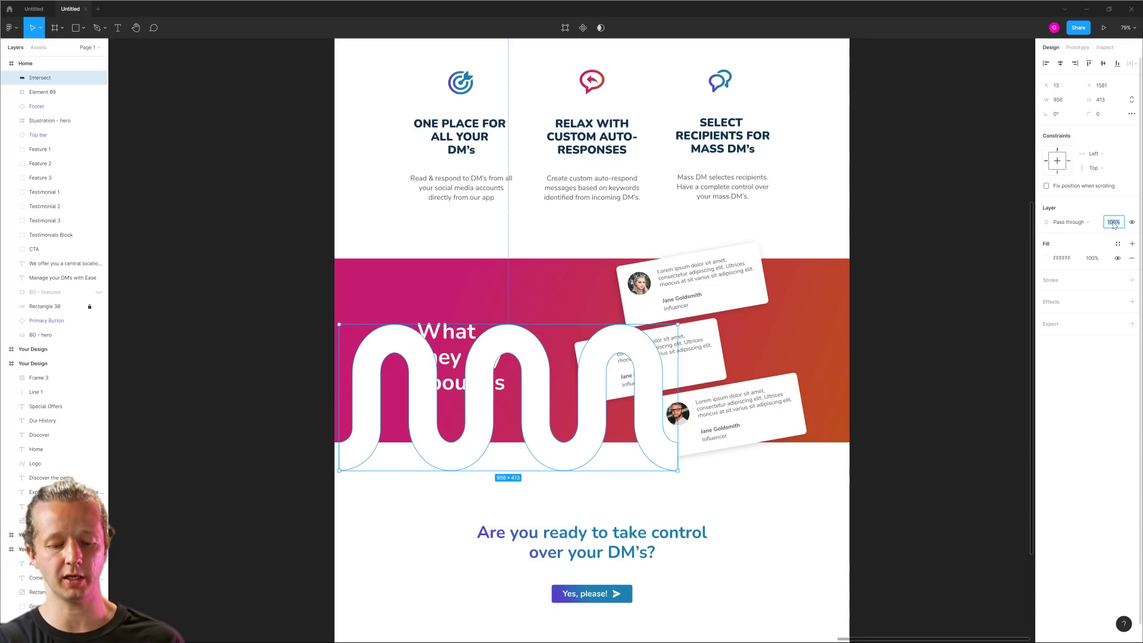
key(Return)
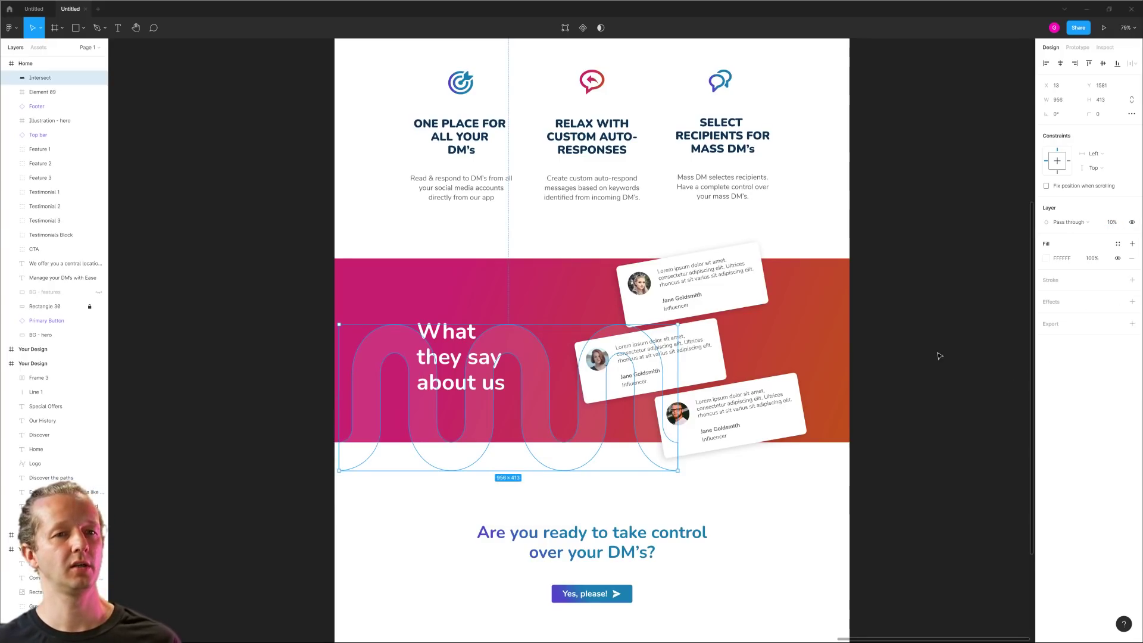
click(298, 351)
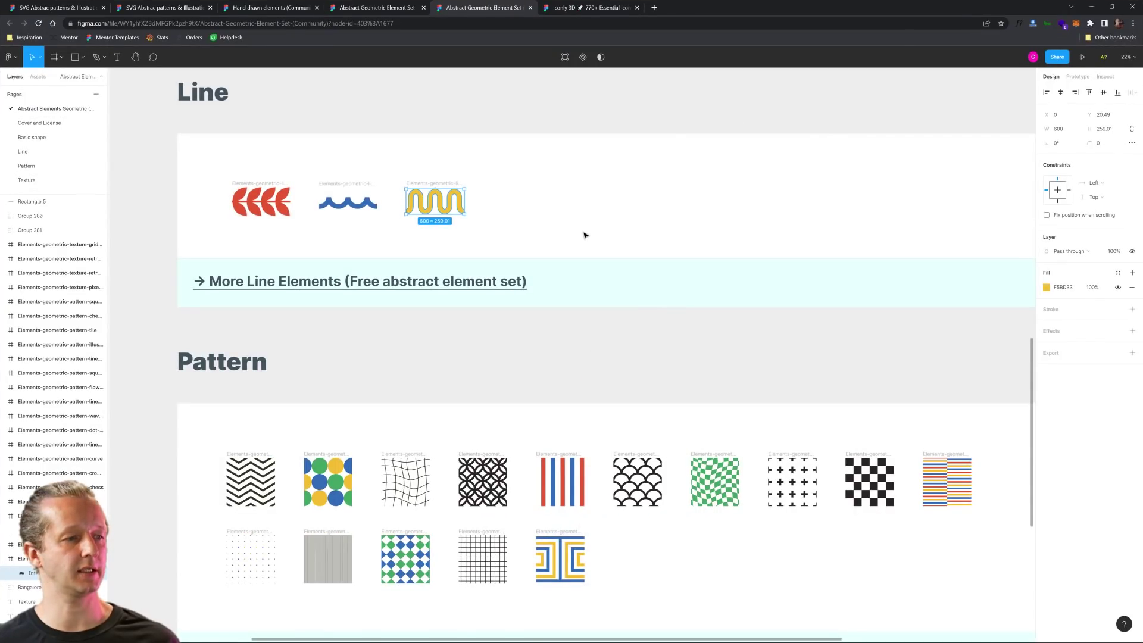
- Select the yellow rounded drop shape in the community file
scroll(584, 235, down, 4)
scroll(581, 269, up, 5)
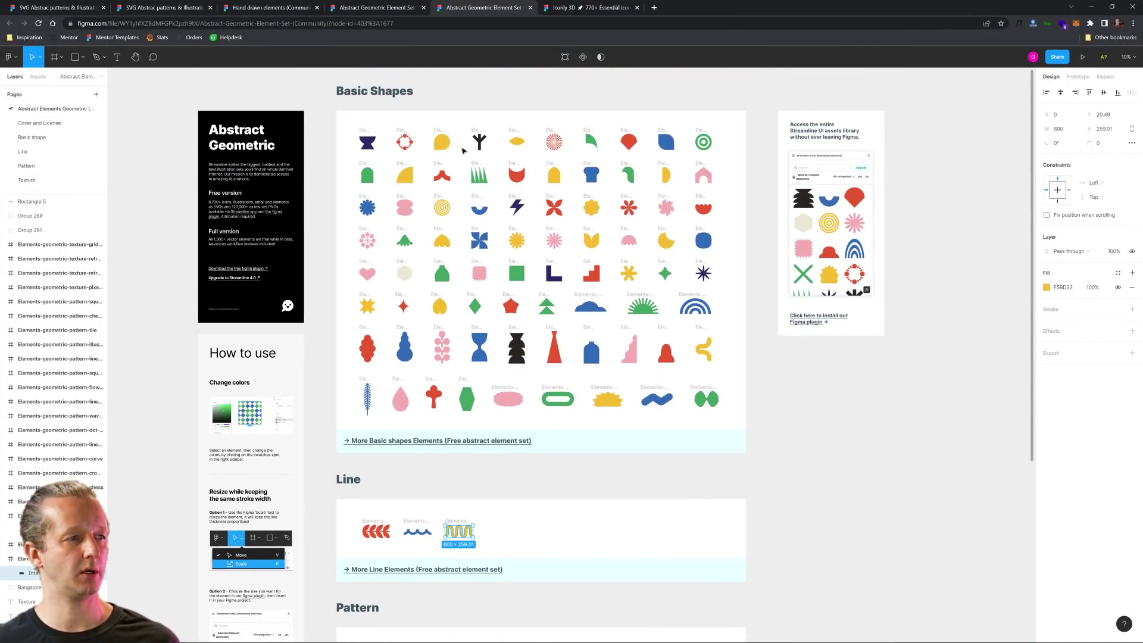
click(448, 149)
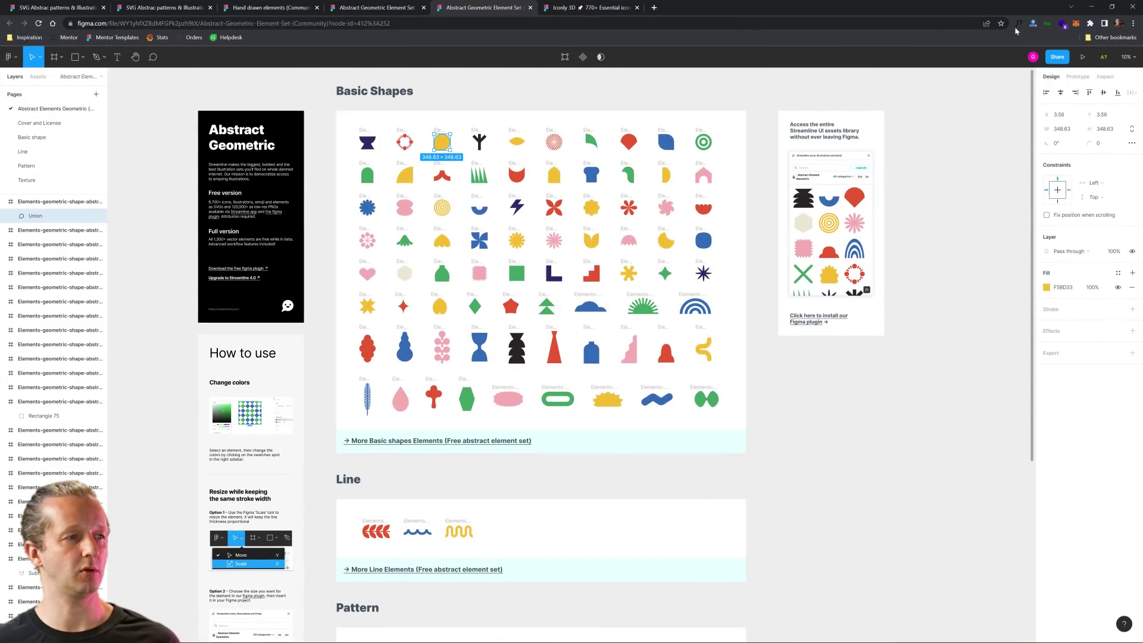
scroll(442, 170, up, 5)
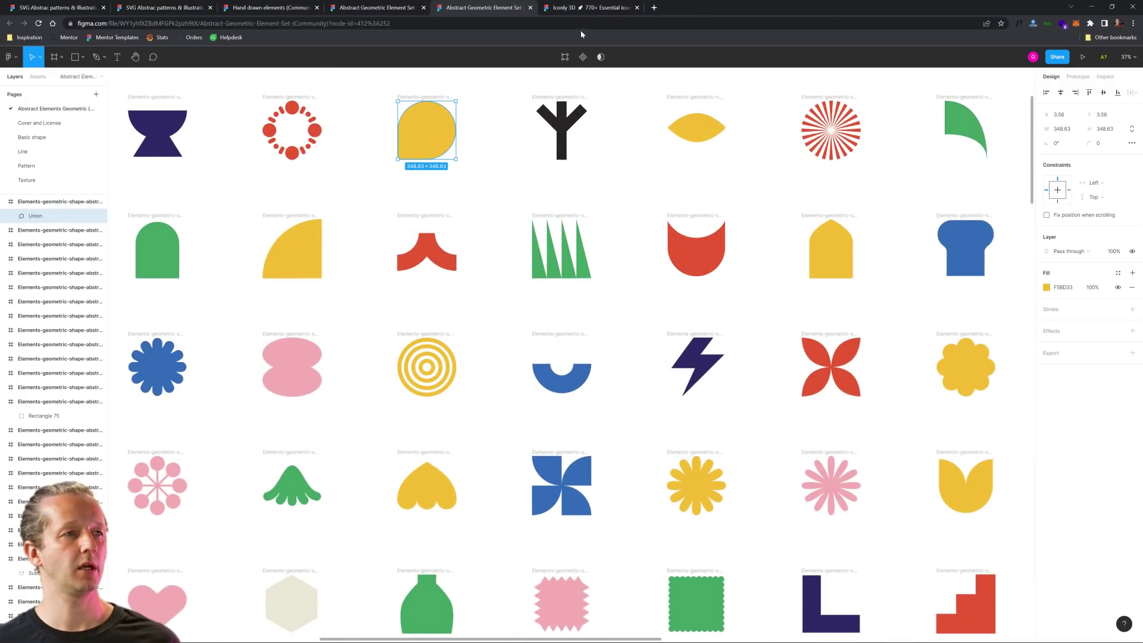
- Move the What they say about us heading down and paste the yellow shape above it
click(1090, 8)
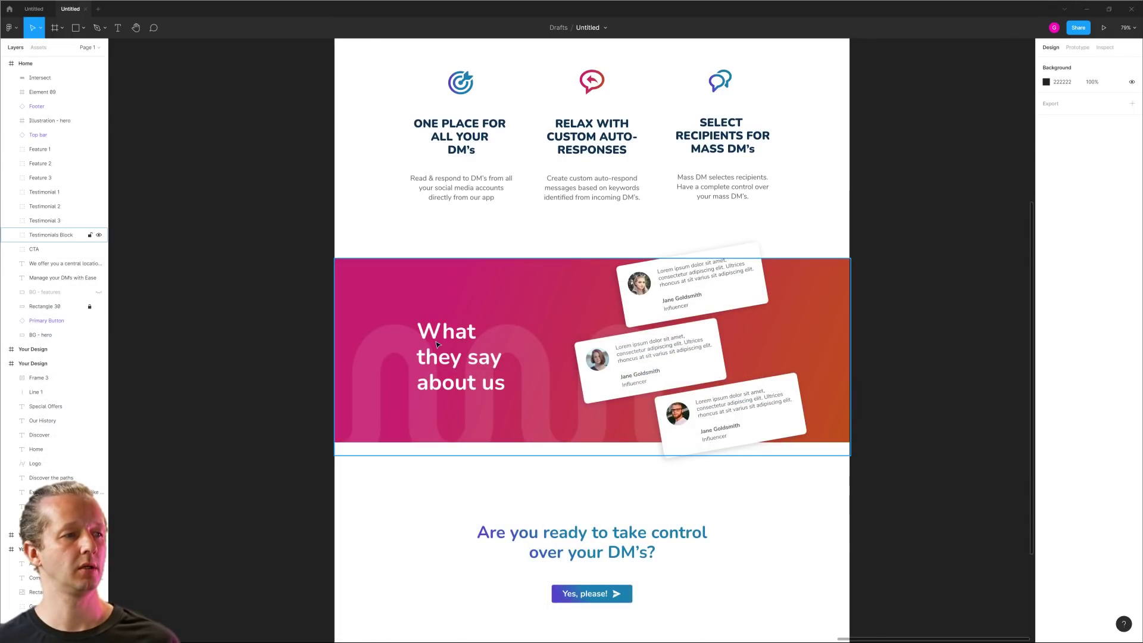
click(466, 347)
drag(466, 348, 466, 362)
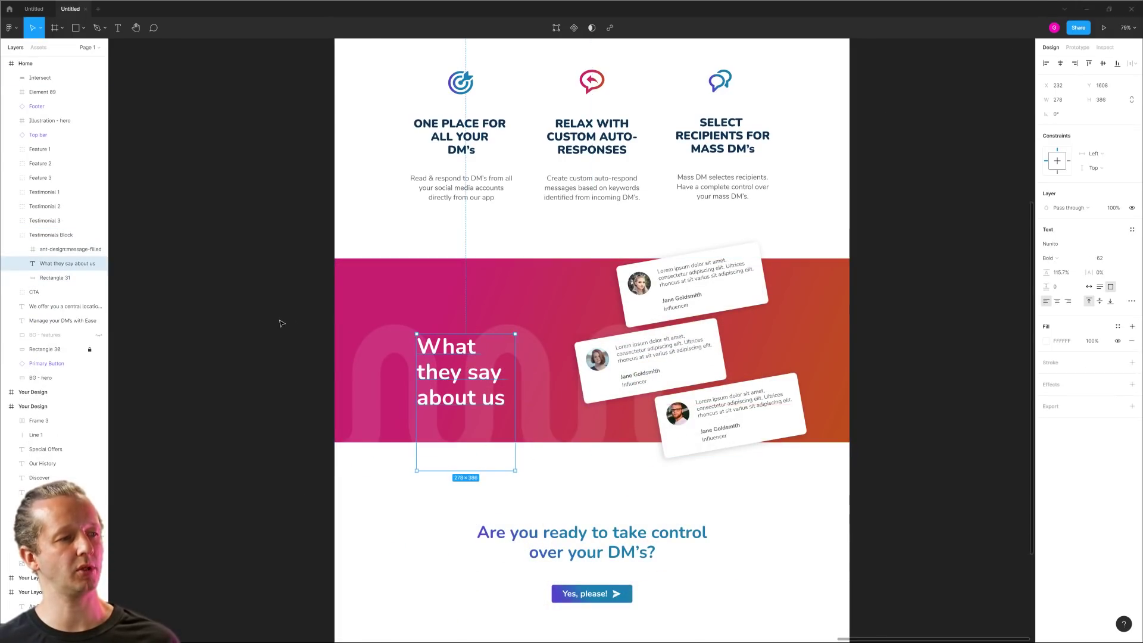
key(ctrl+v)
drag(563, 323, 460, 258)
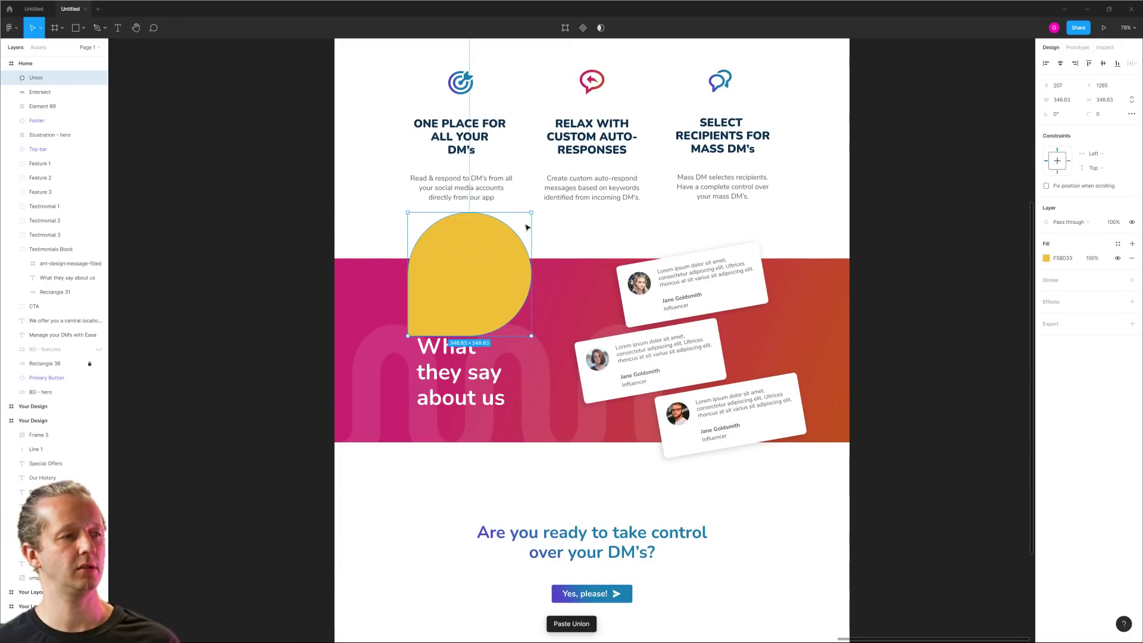
- Flip, shrink and mirror the shape into a small 63×63 white speech bubble above the heading
right_click(512, 244)
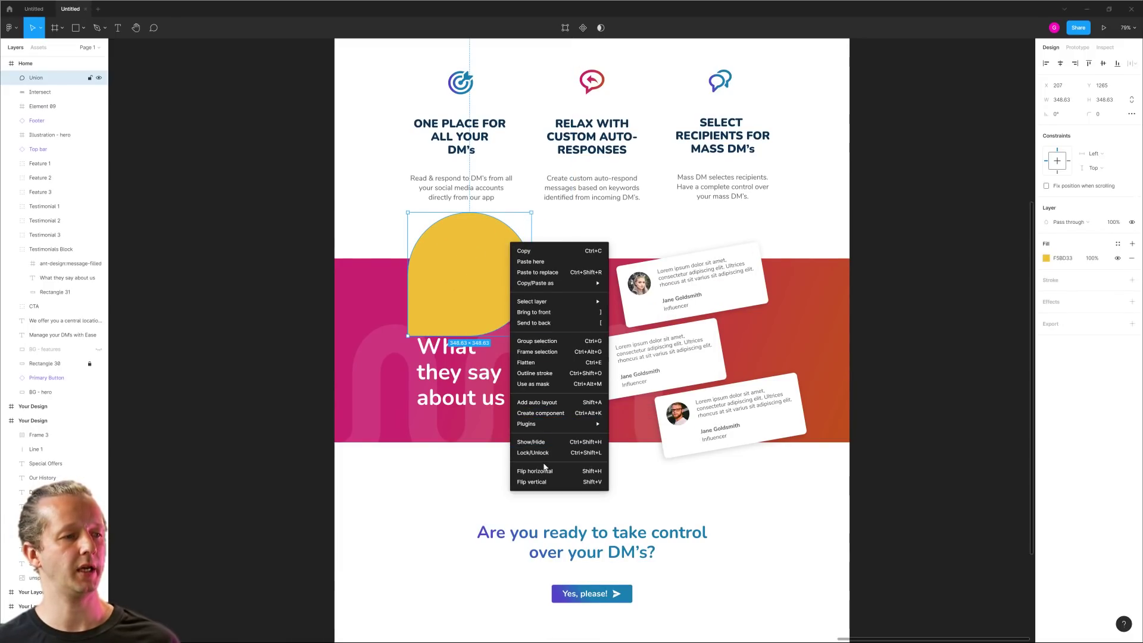
click(549, 481)
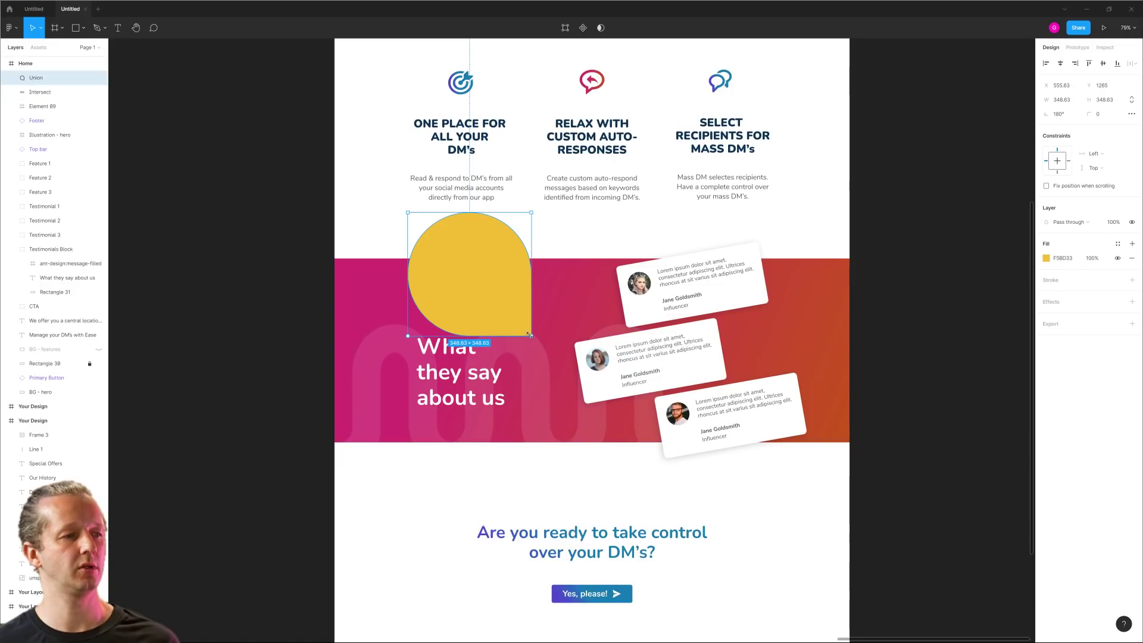
drag(530, 334, 434, 308)
right_click(433, 307)
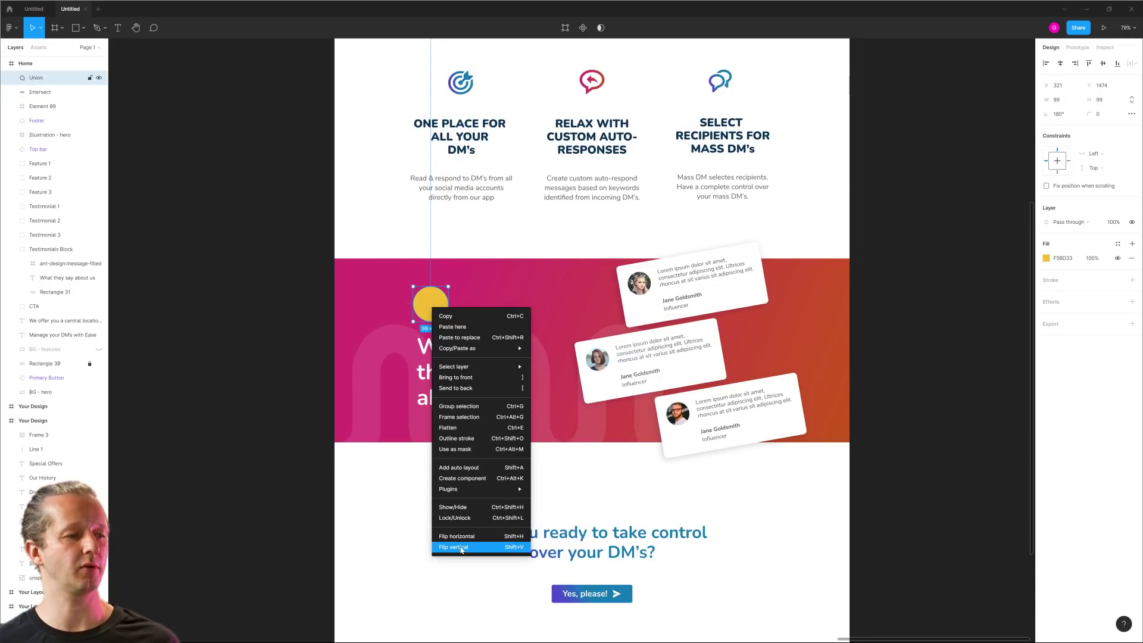
click(465, 544)
key(Escape)
click(431, 305)
right_click(434, 310)
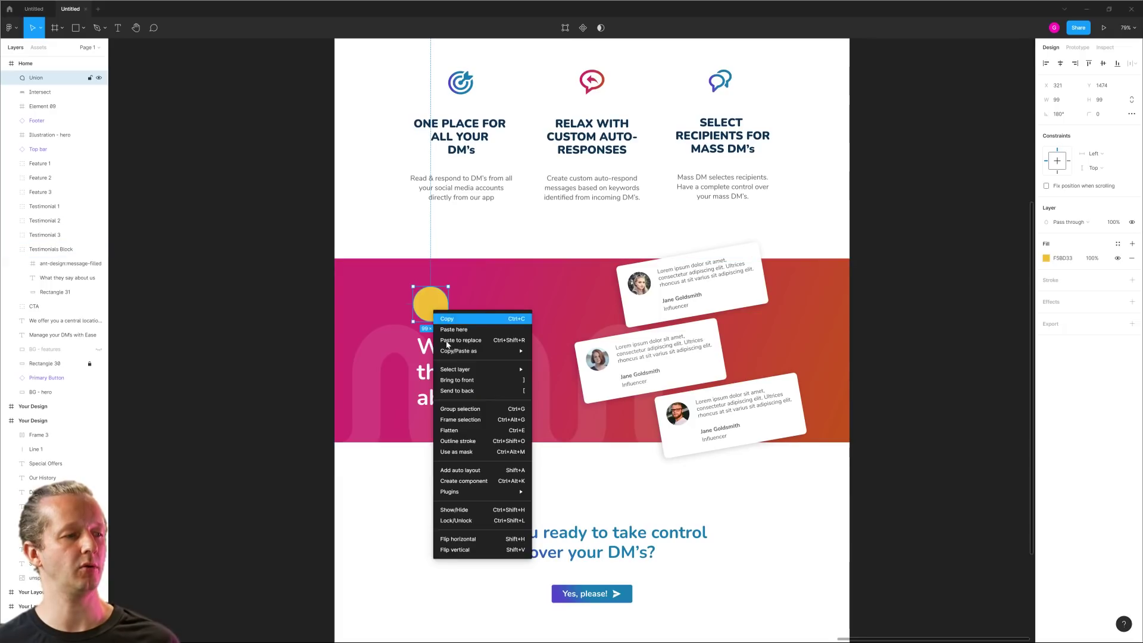
click(472, 540)
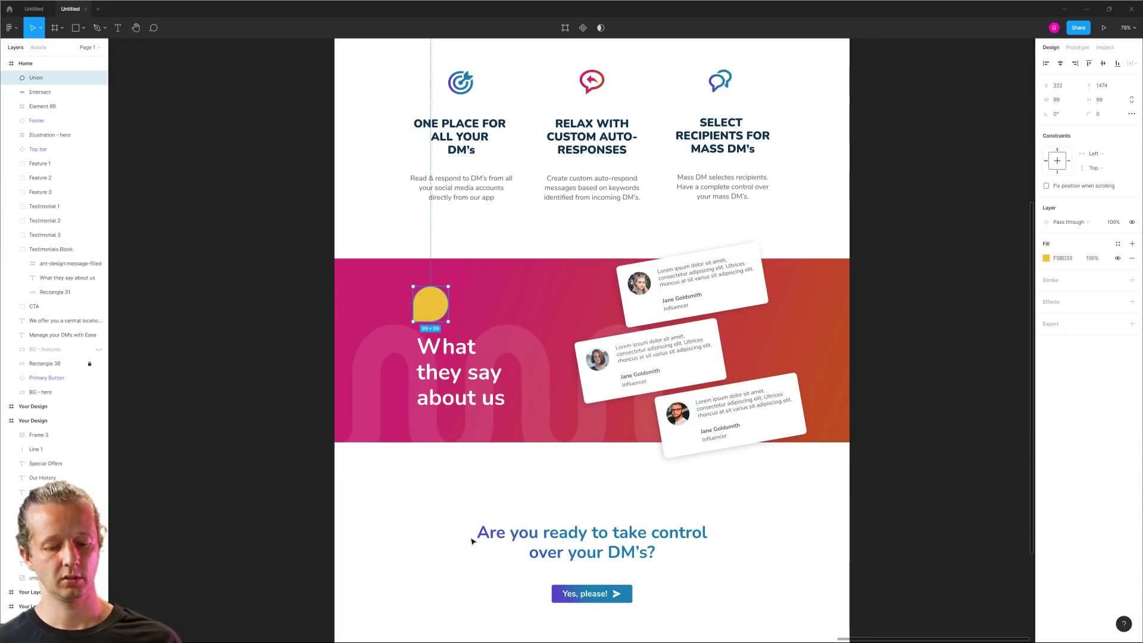
key(i)
click(425, 469)
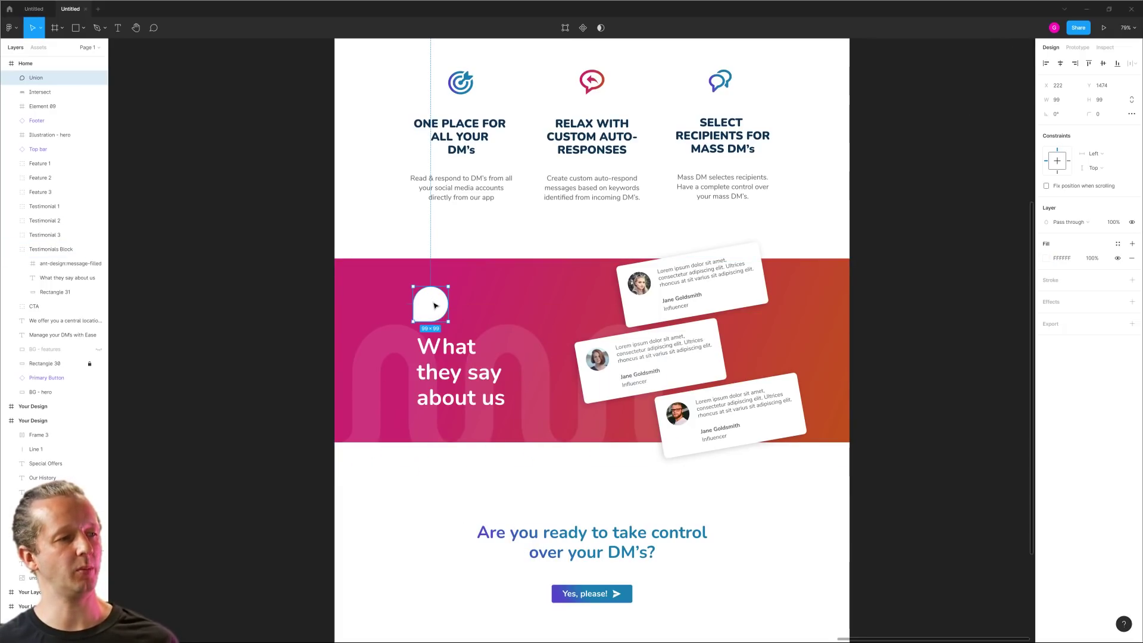
mouse_move(429, 303)
mouse_down()
mouse_move(452, 293)
mouse_move(434, 312)
mouse_up()
- Reorder the faint wave layer to sit just above Testimonials Block
click(452, 370)
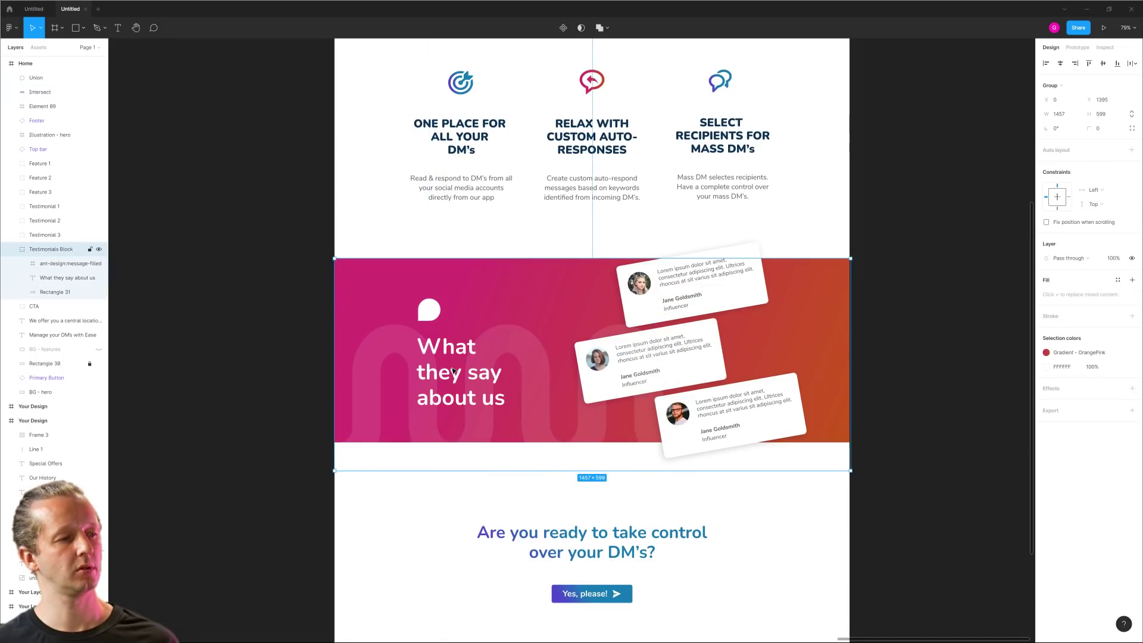
click(536, 344)
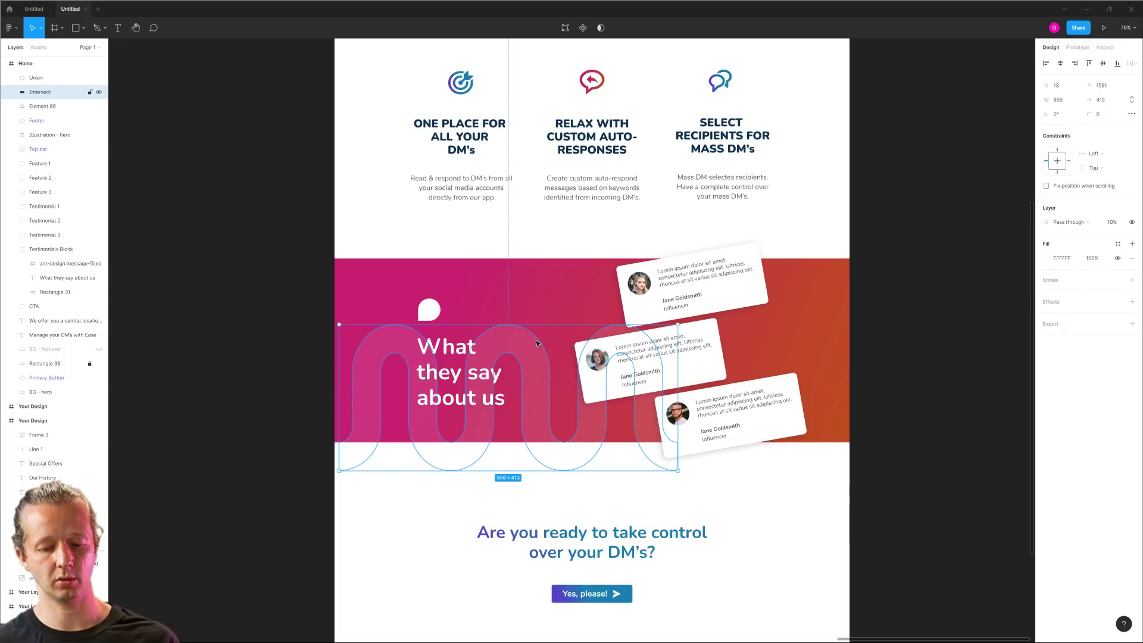
key(ctrl+bracketright)
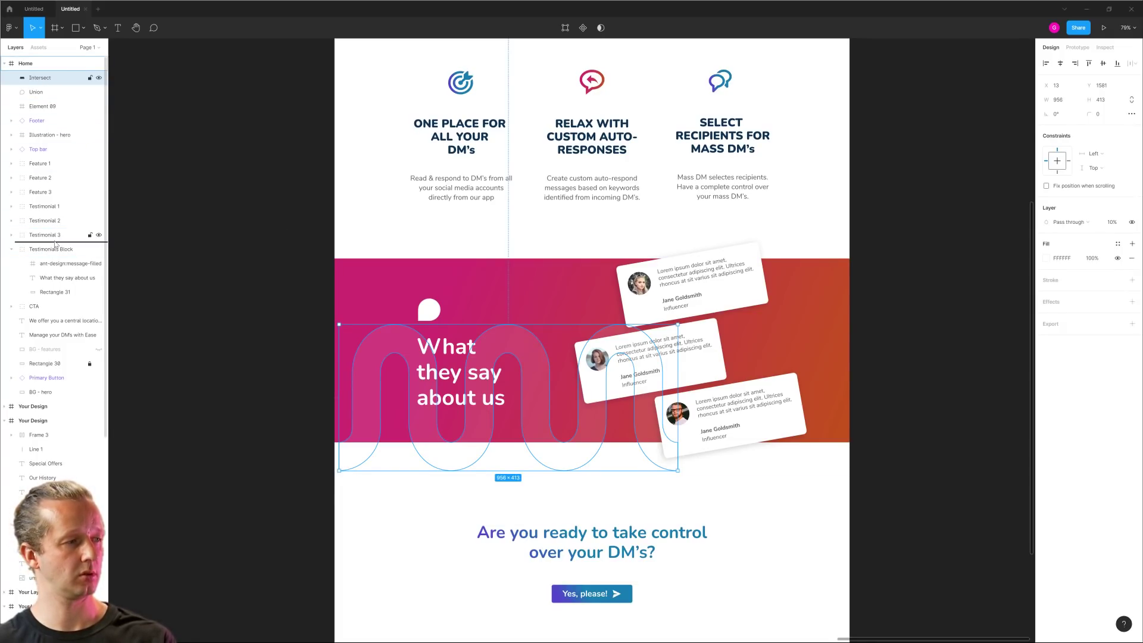
drag(40, 77, 45, 242)
- Open the SVG Abstract patterns community file in the editor
click(256, 355)
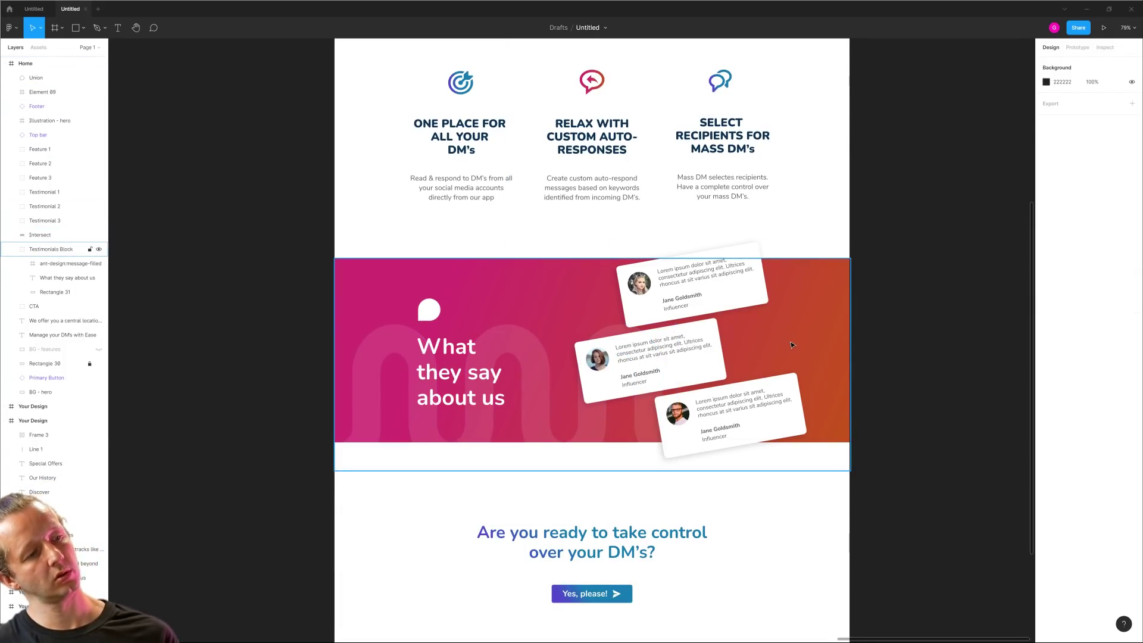
scroll(791, 342, down, 4)
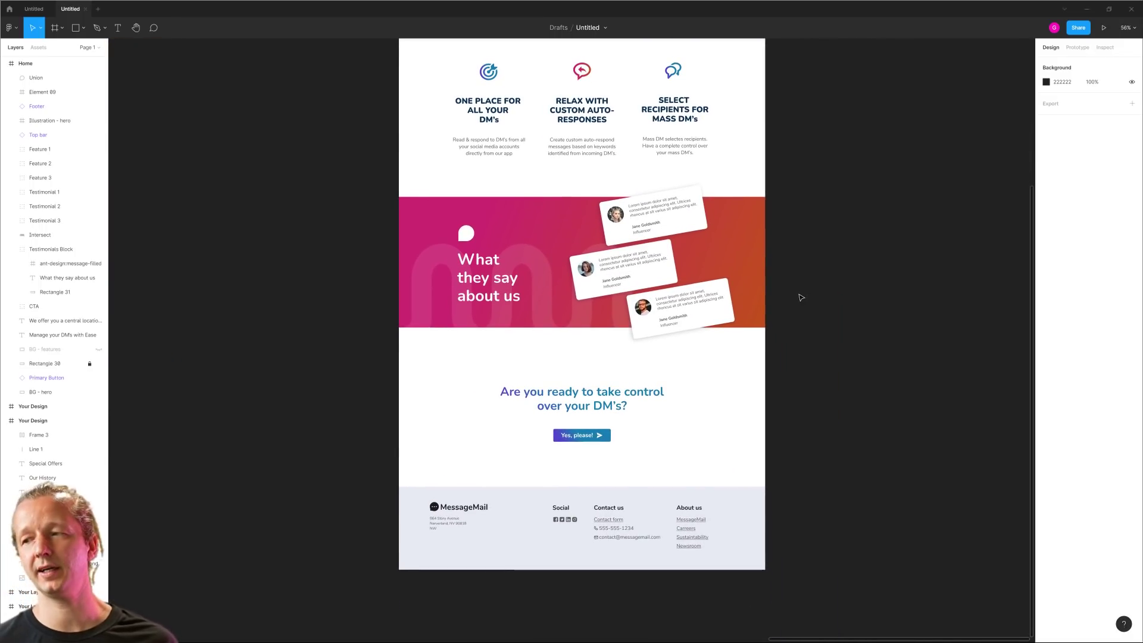
scroll(675, 423, up, 3)
scroll(674, 423, up, 5)
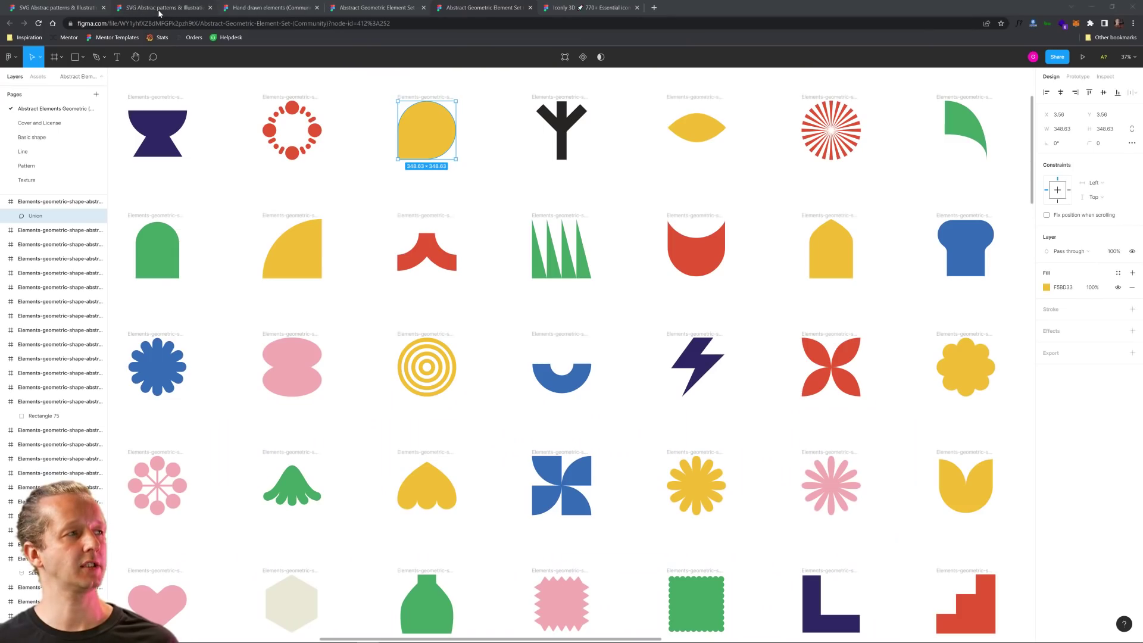
click(72, 8)
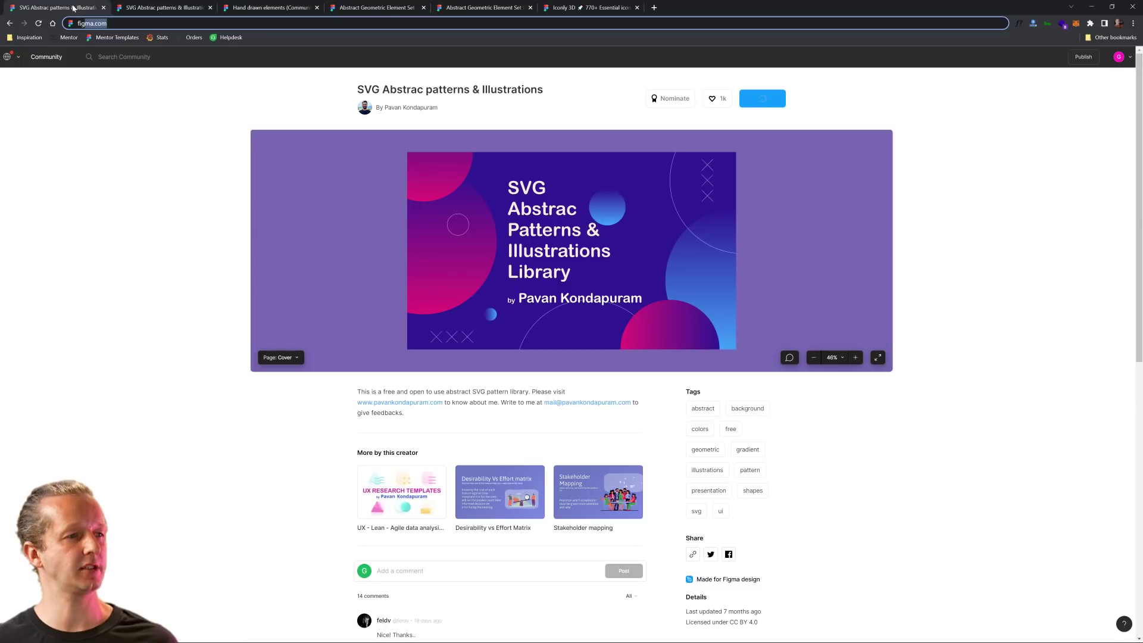
click(139, 11)
click(203, 174)
scroll(232, 217, down, 5)
scroll(416, 298, left, 5)
scroll(417, 298, up, 3)
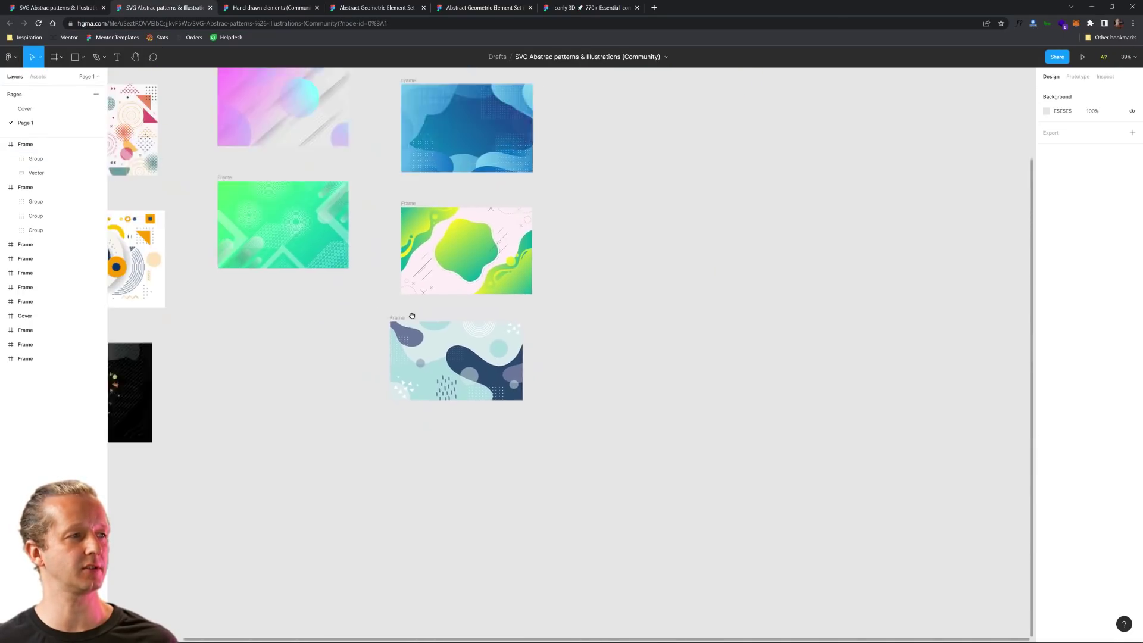
scroll(428, 149, up, 10)
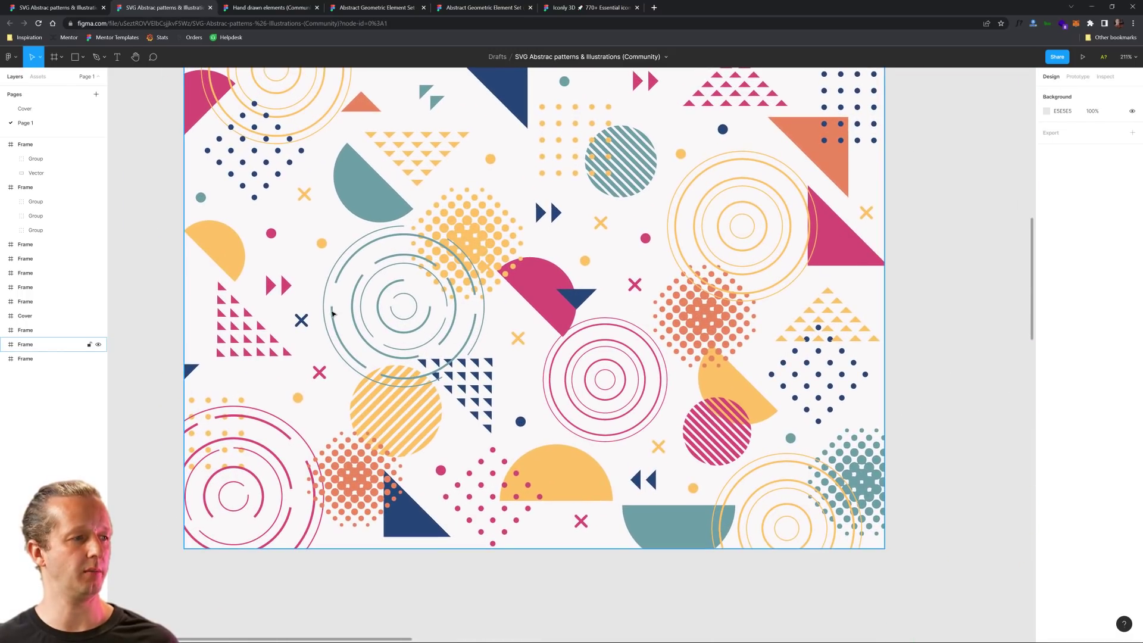
- Copy the navy X and pink dot and paste them beside the CTA heading
click(301, 320)
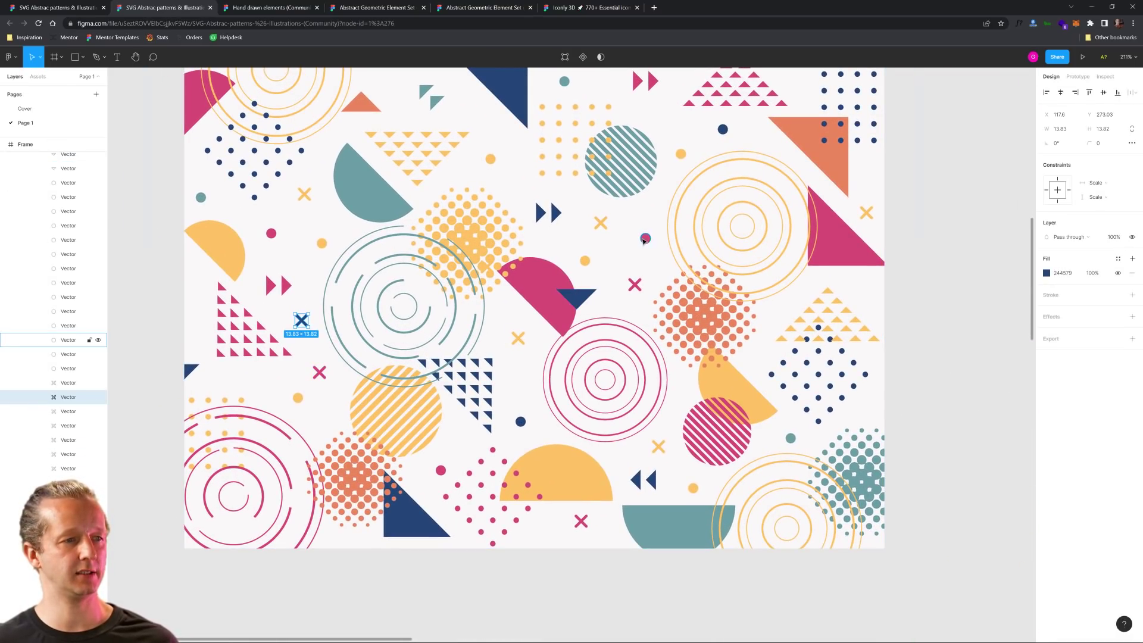
shift+click(646, 239)
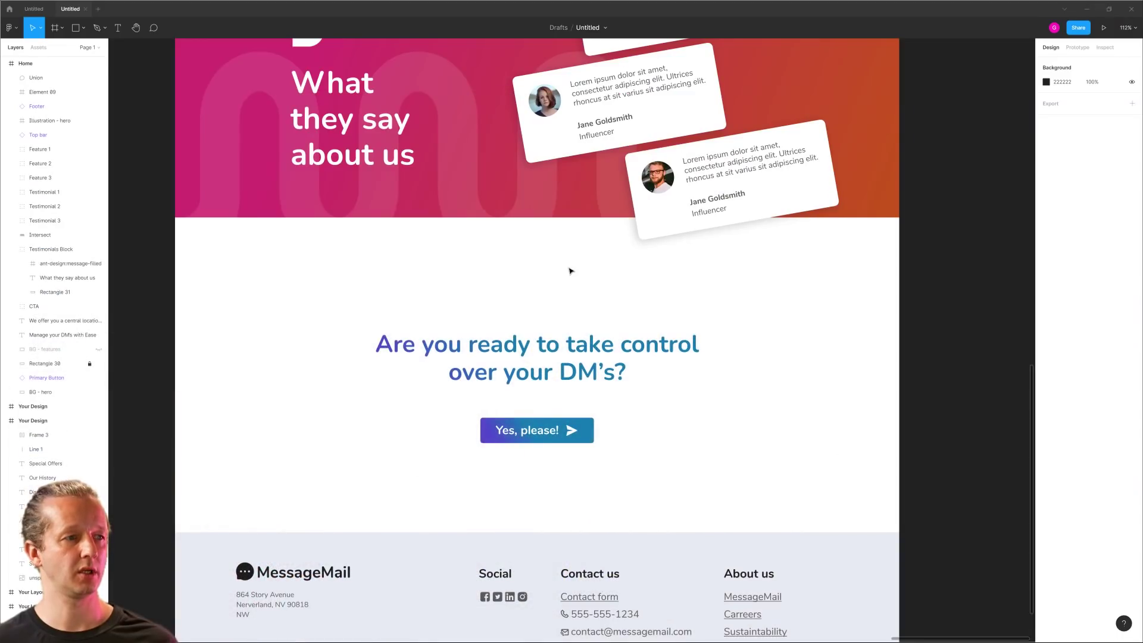
key(ctrl+v)
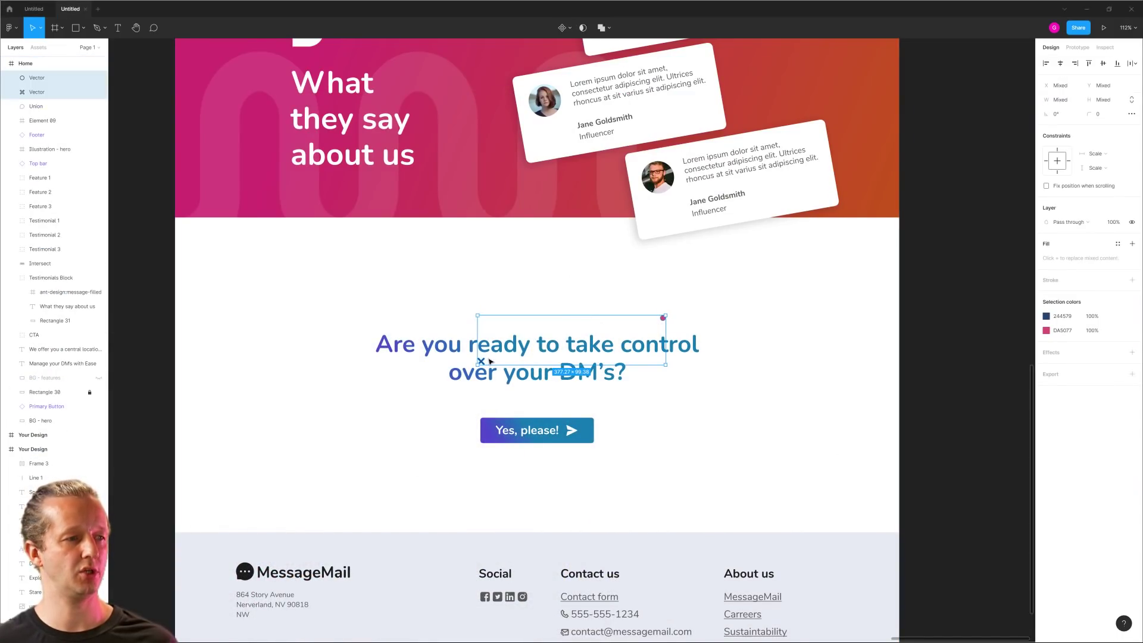
drag(484, 362, 308, 343)
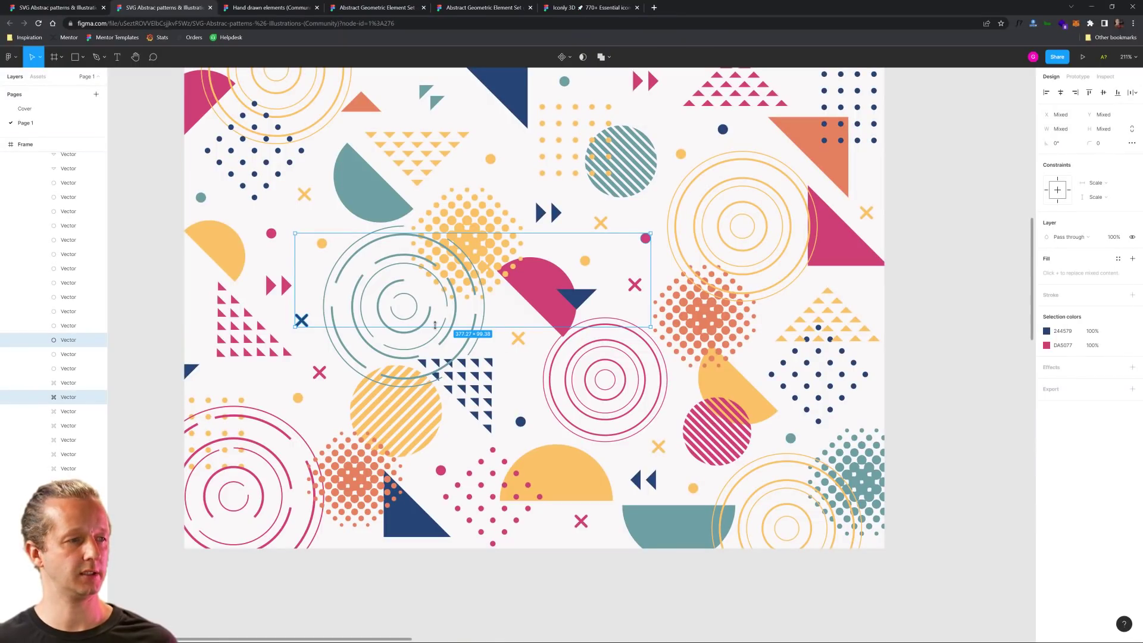
- Copy the navy triangle pattern group and place it just after the word 'control'
click(469, 208)
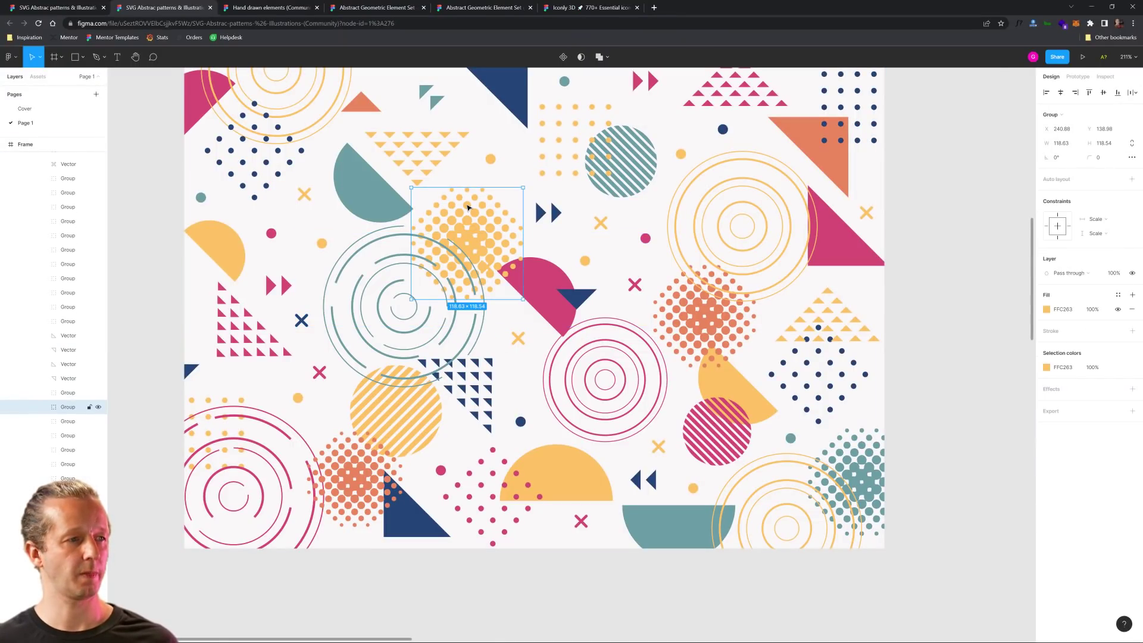
ctrl+click(488, 363)
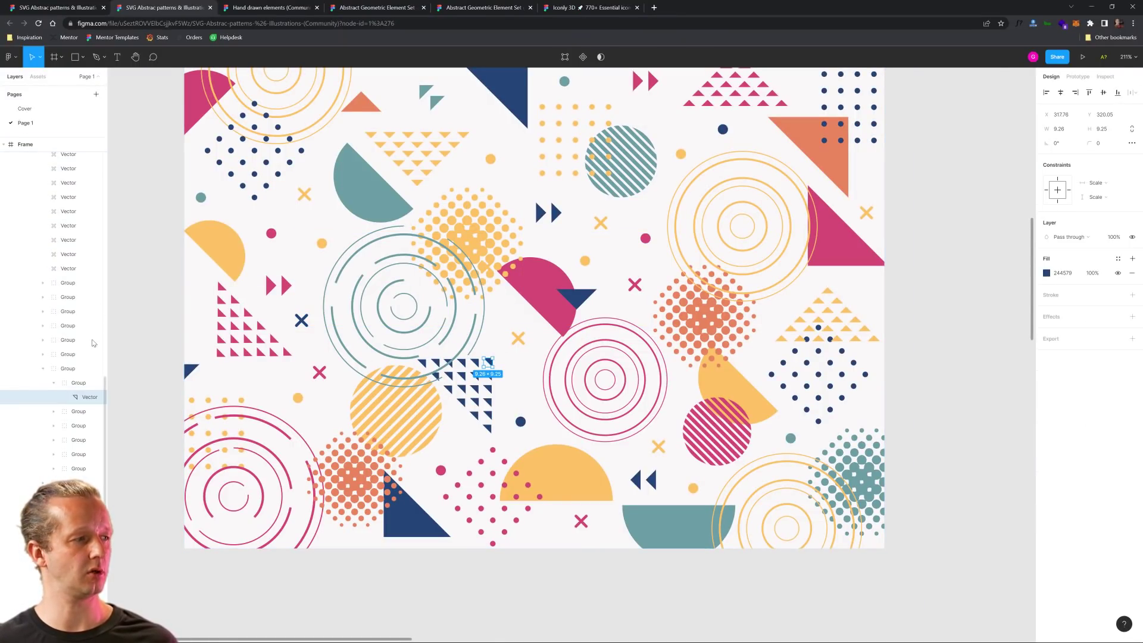
click(67, 369)
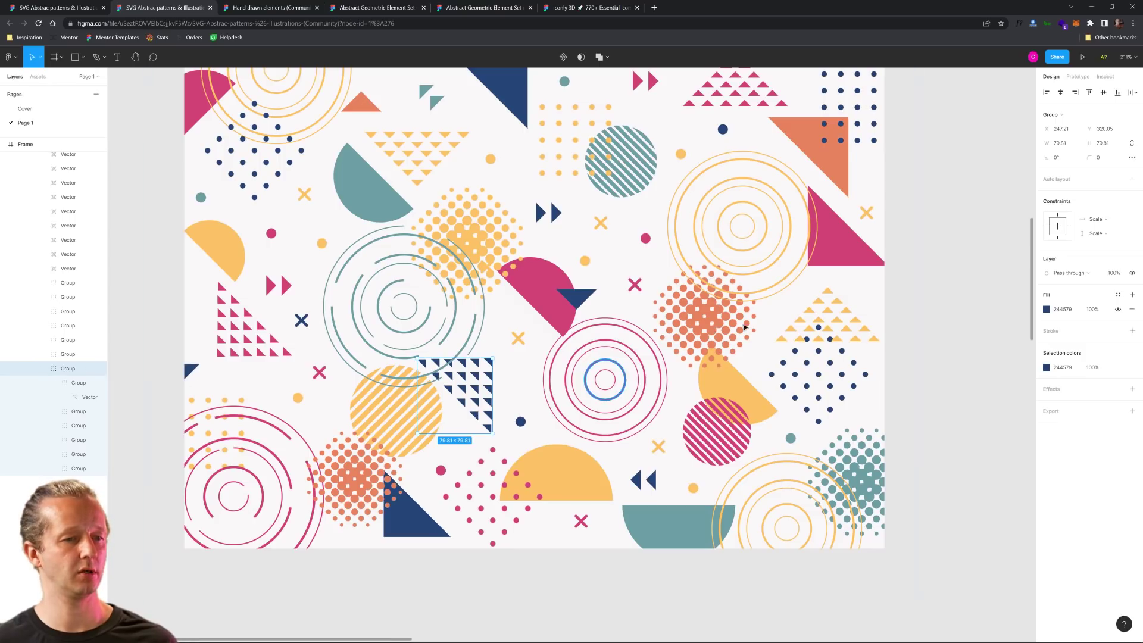
click(1090, 7)
key(Escape)
key(ctrl+v)
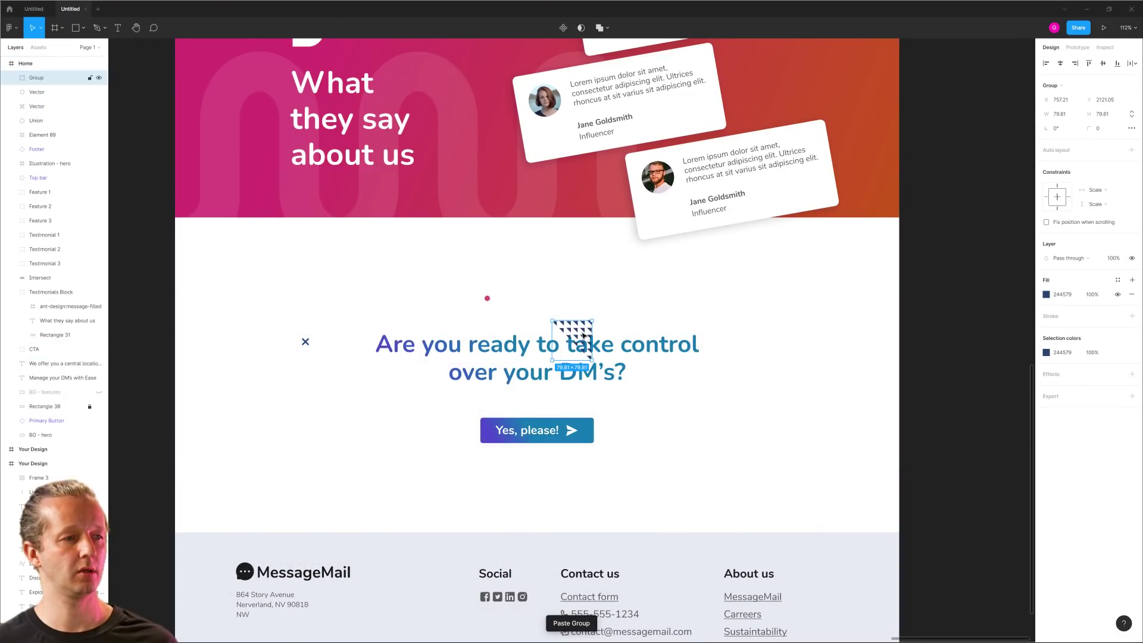
drag(585, 329, 734, 314)
- Enlarge the pink dot to 23×23, enlarge the X, and recolour it the heading purple 747FD6
click(488, 298)
drag(489, 301, 497, 309)
click(305, 342)
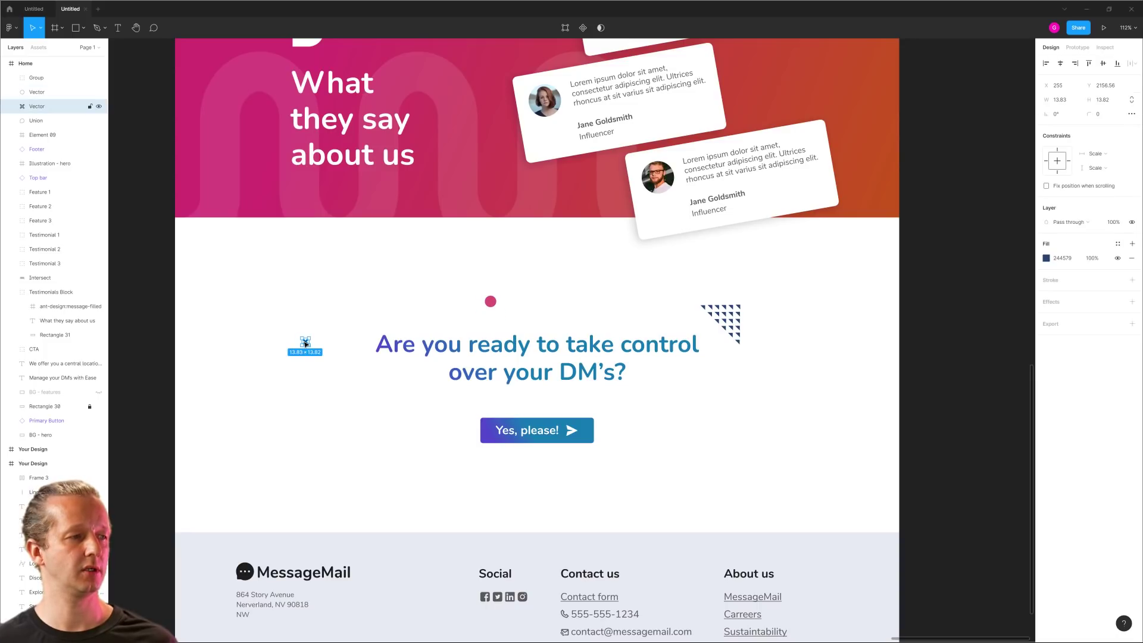
drag(308, 345, 345, 322)
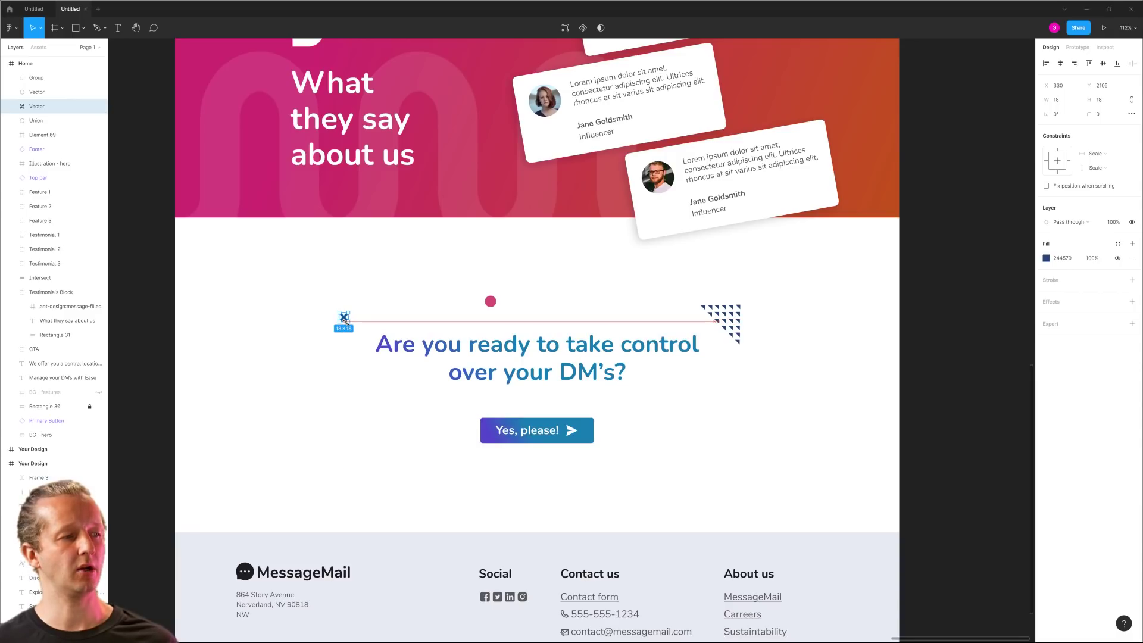
key(i)
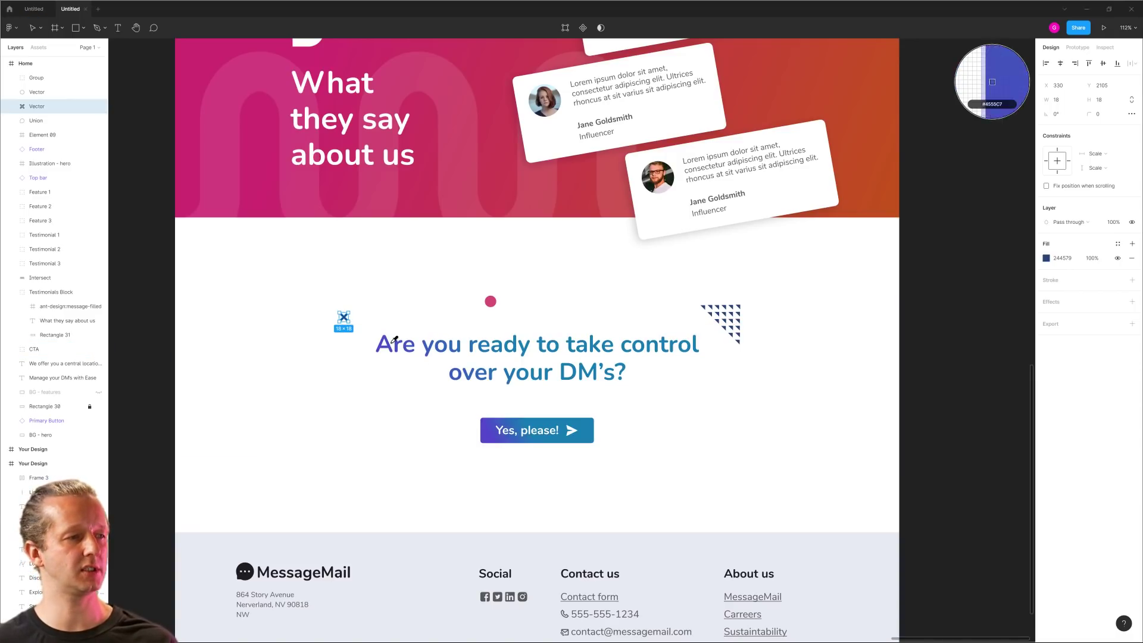
click(390, 344)
key(Escape)
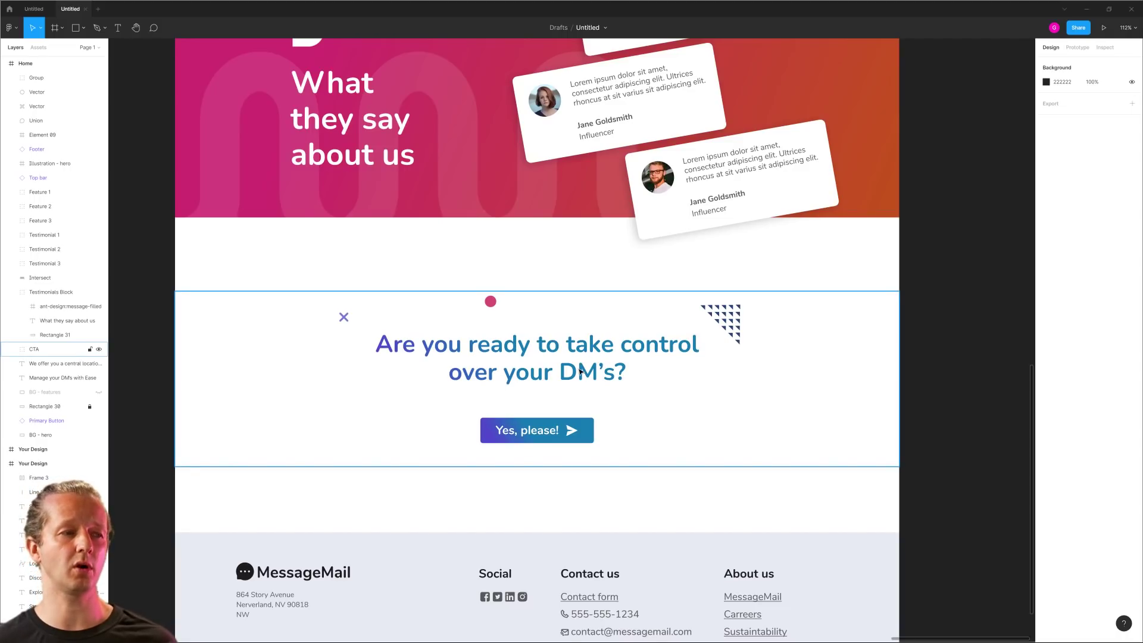
- Lighten the triangle pattern to pale grey CFCFCF and enlarge it to about 103×103
double_click(550, 366)
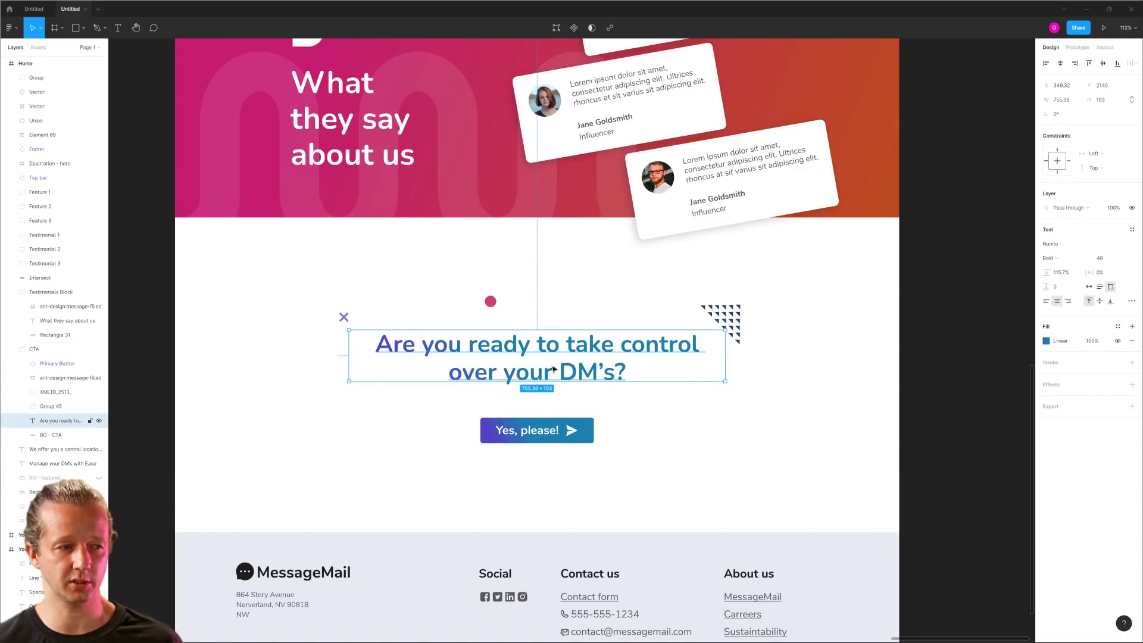
click(729, 321)
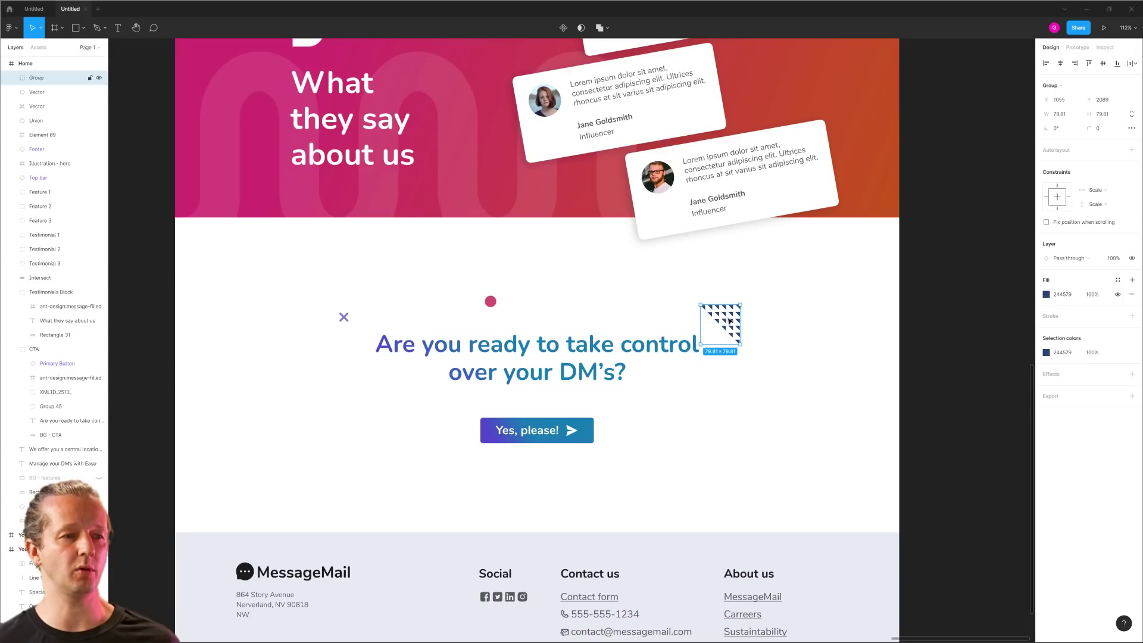
click(1046, 295)
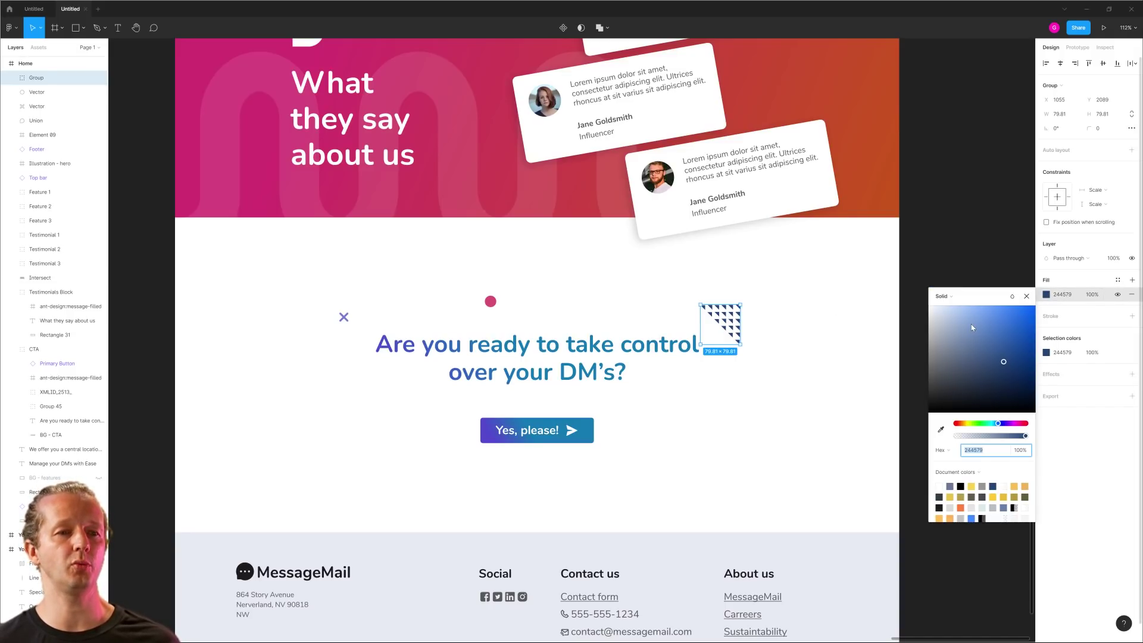
drag(951, 327, 927, 325)
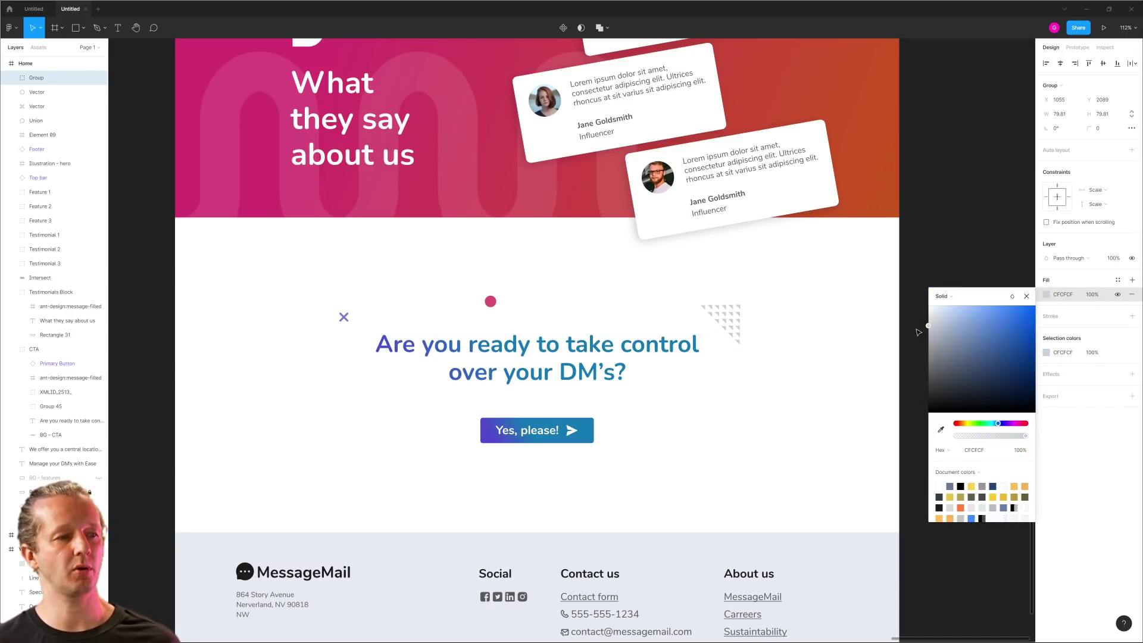
click(783, 400)
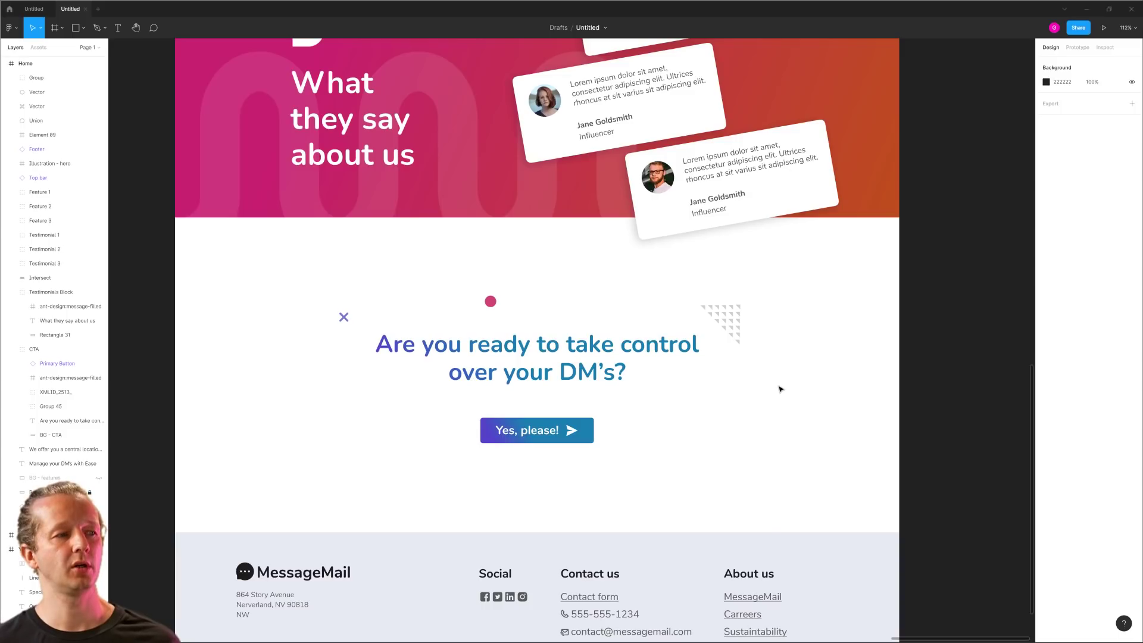
click(737, 344)
drag(702, 345, 689, 356)
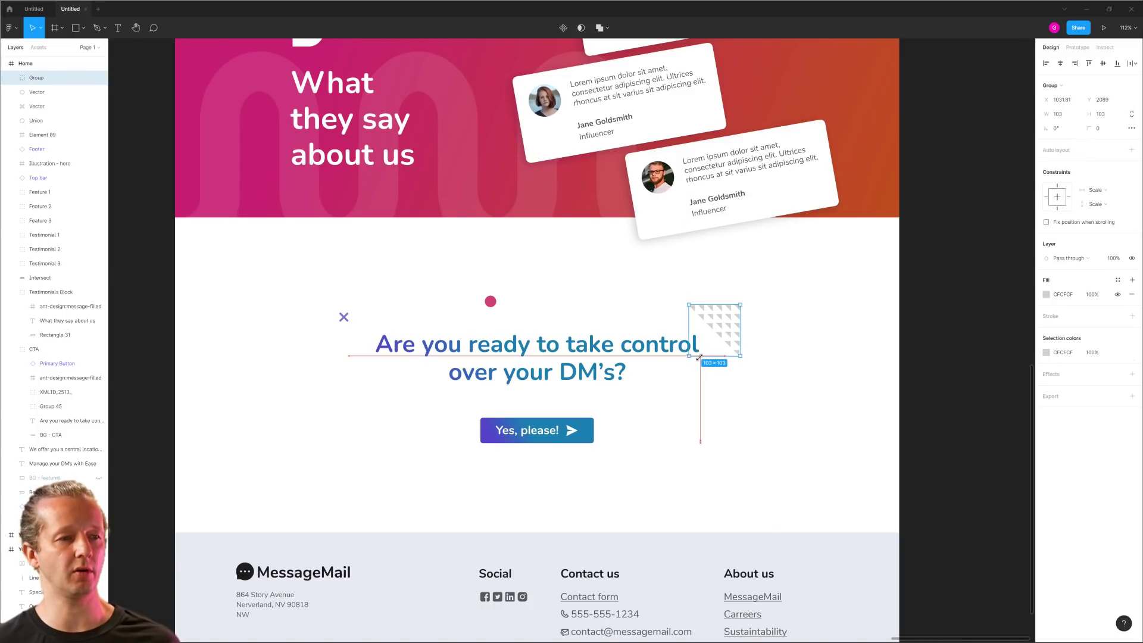
key(Escape)
- Duplicate the X onto the triangle pattern, rotate it about -44° into a plus, and position it at the corner
drag(344, 317, 722, 310)
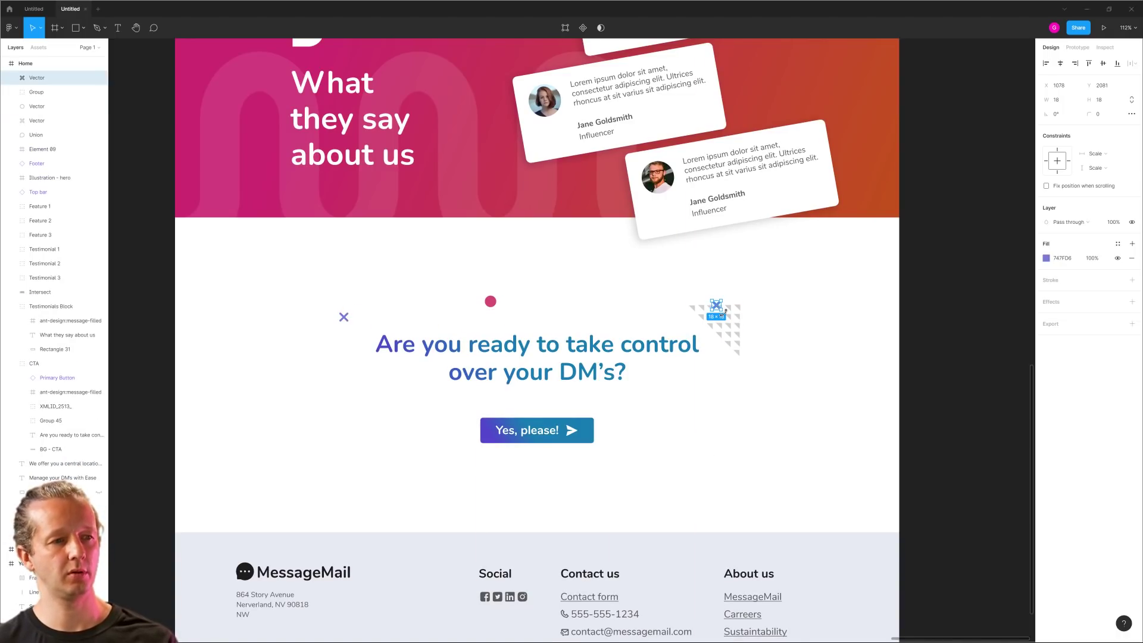
drag(725, 311, 718, 316)
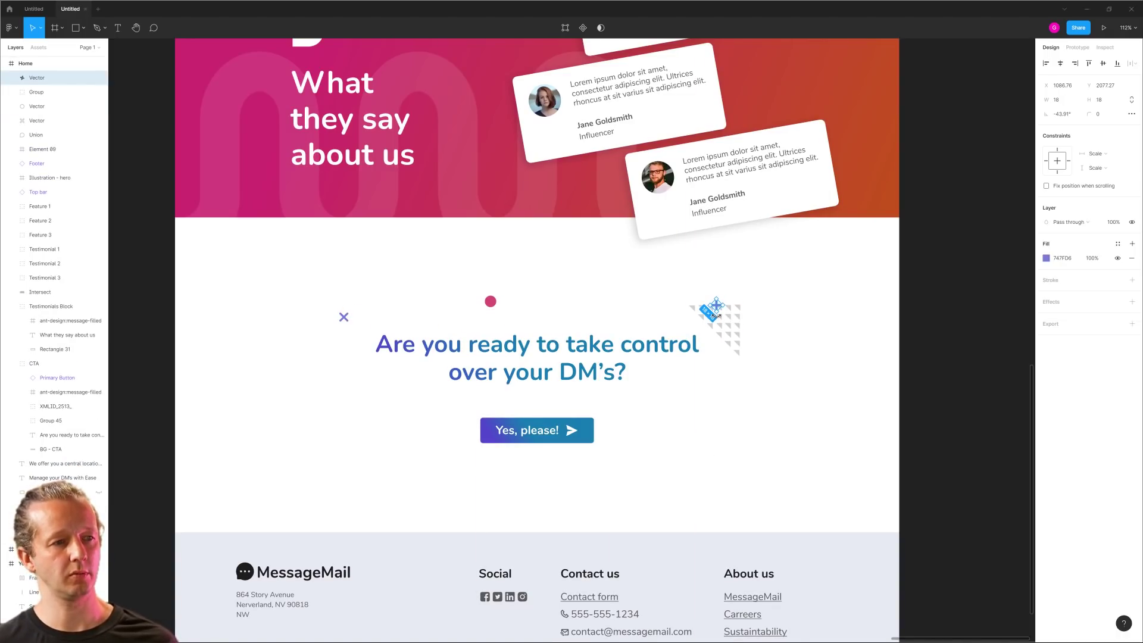
click(765, 309)
click(719, 305)
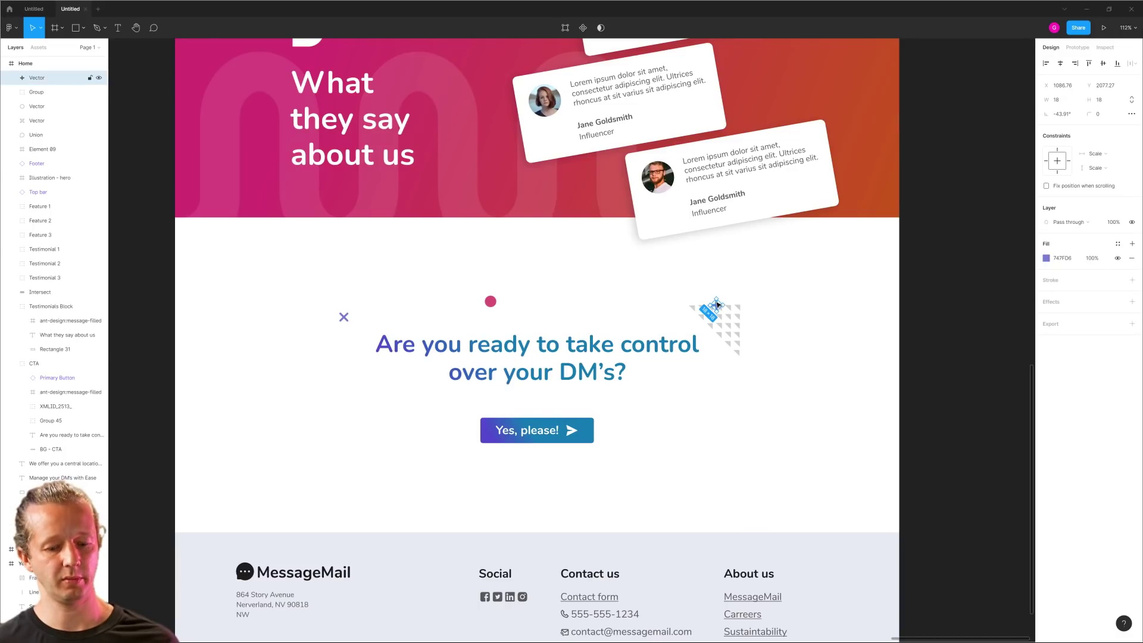
drag(719, 305, 708, 298)
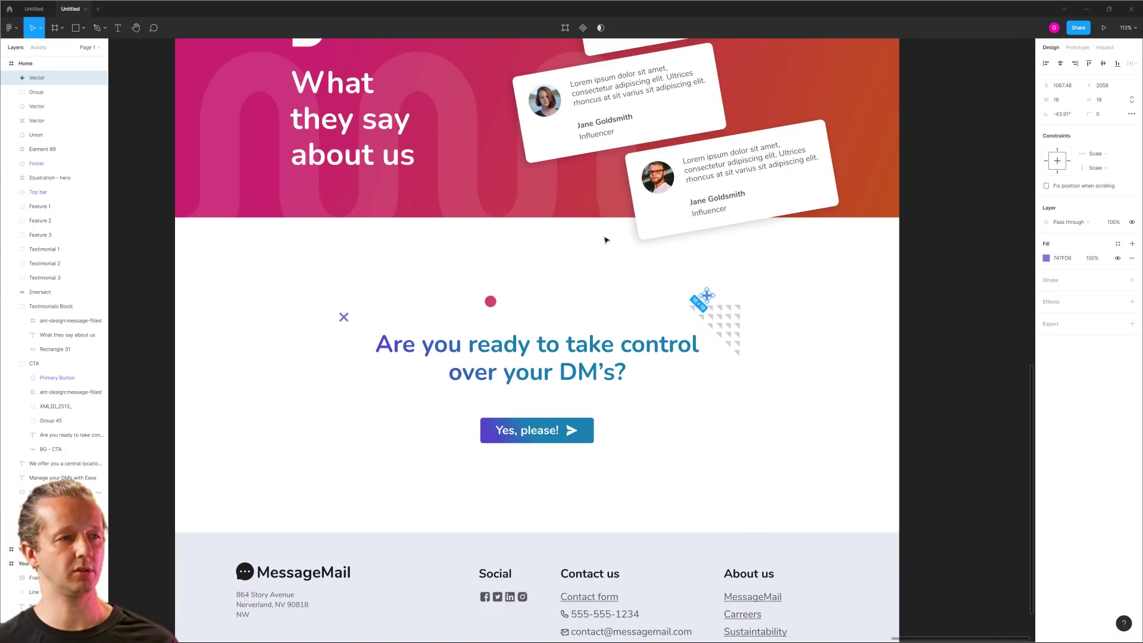
click(820, 327)
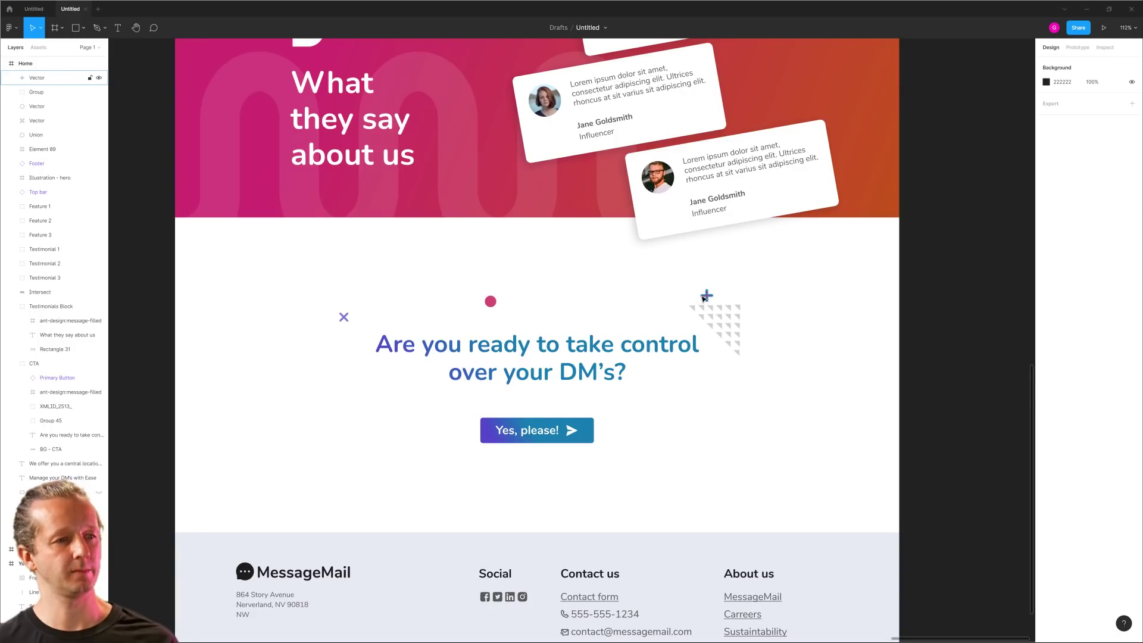
drag(704, 296, 693, 324)
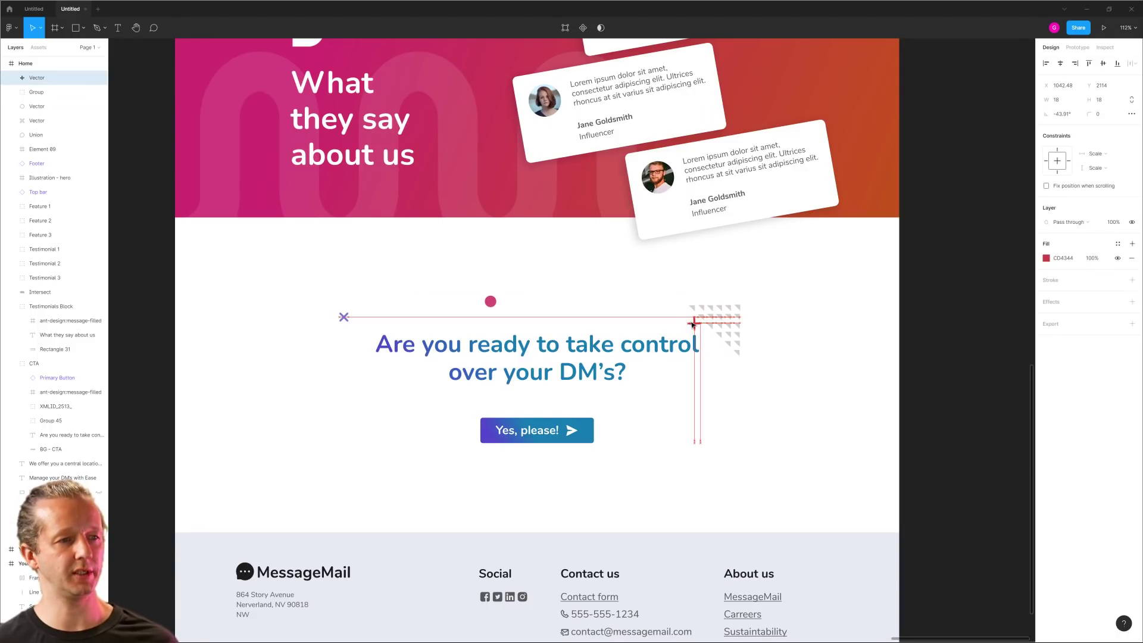
click(511, 291)
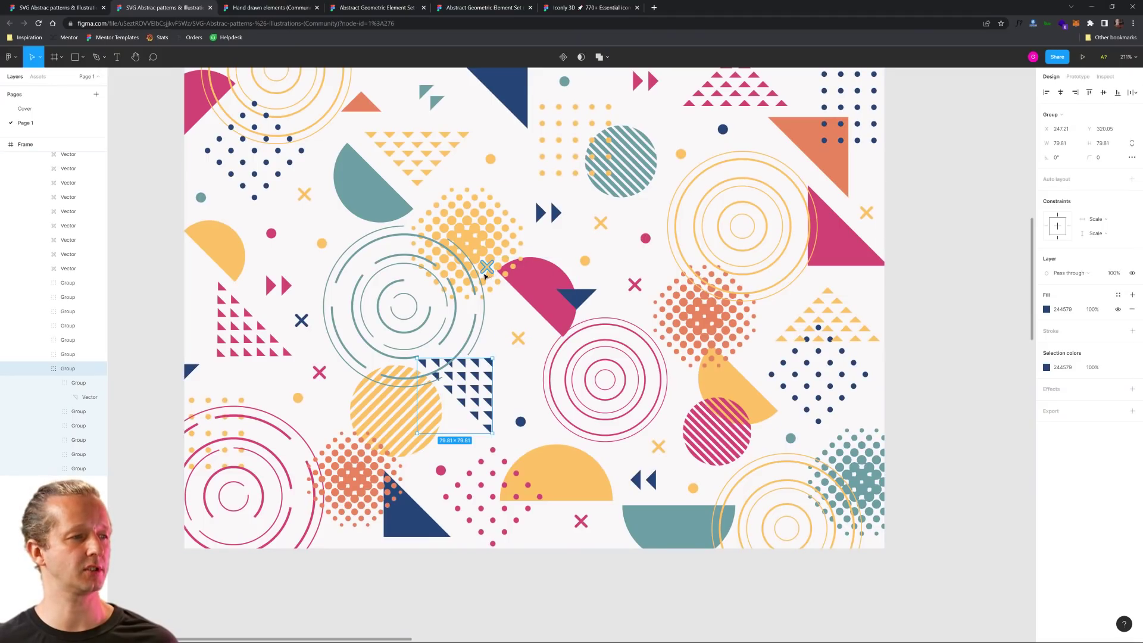
- Copy the orange halftone dot circle from the patterns file into the MessageMail design
scroll(485, 275, down, 5)
scroll(525, 280, up, 2)
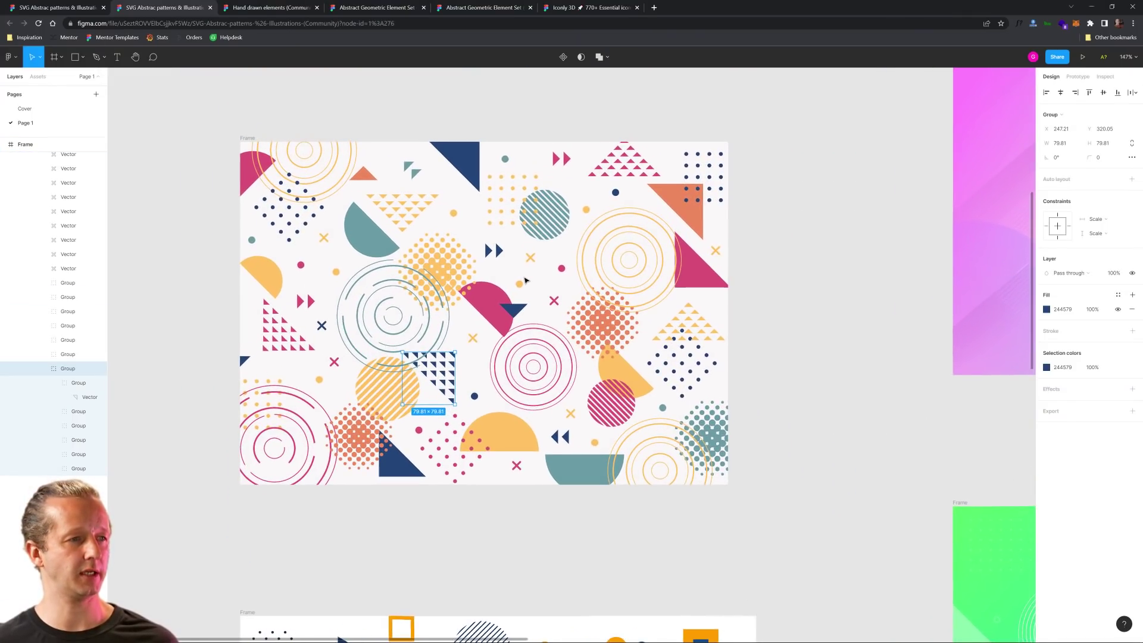
scroll(525, 281, up, 1)
click(602, 325)
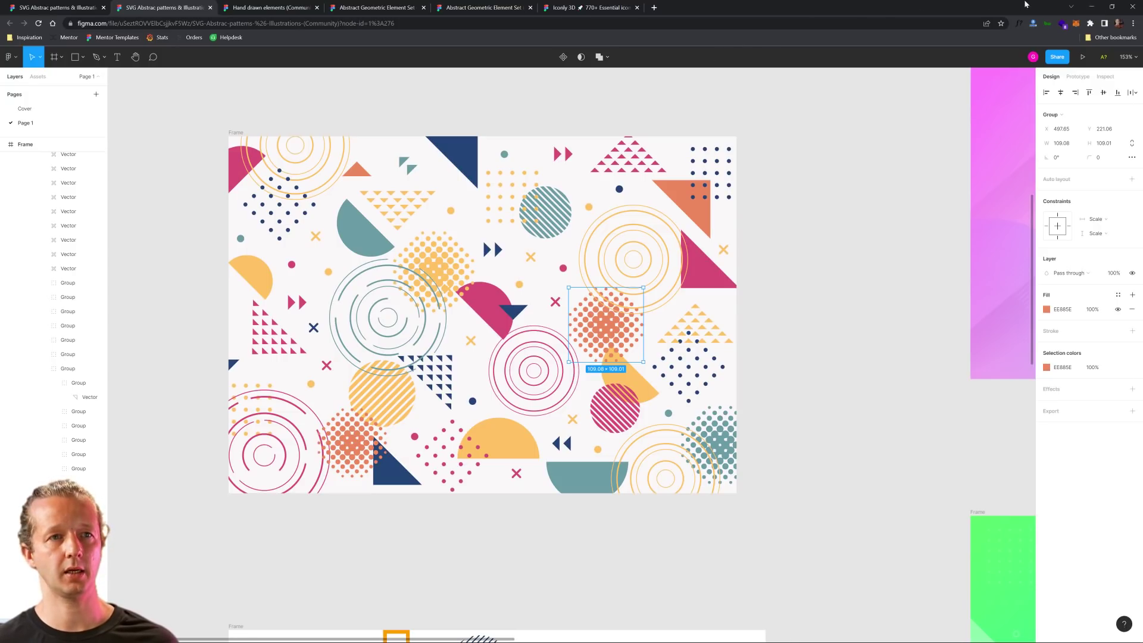
click(1089, 7)
- Paste the halftone circle, recolour it grey CFCFCF, and place it beside the Yes, please! button
key(ctrl+v)
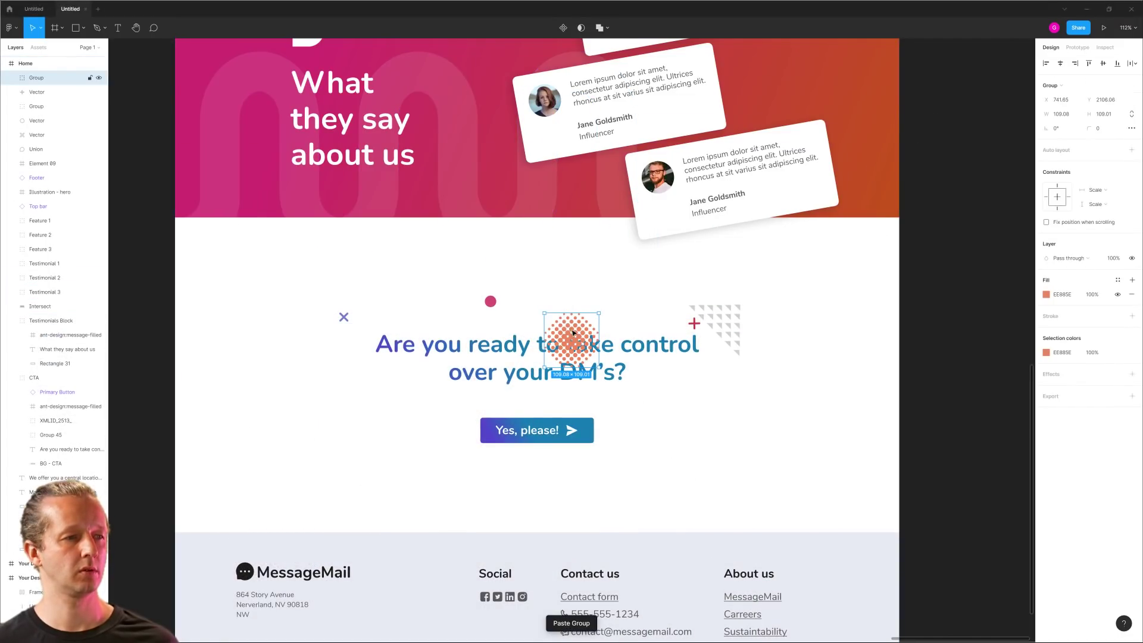
drag(568, 343, 405, 395)
click(474, 404)
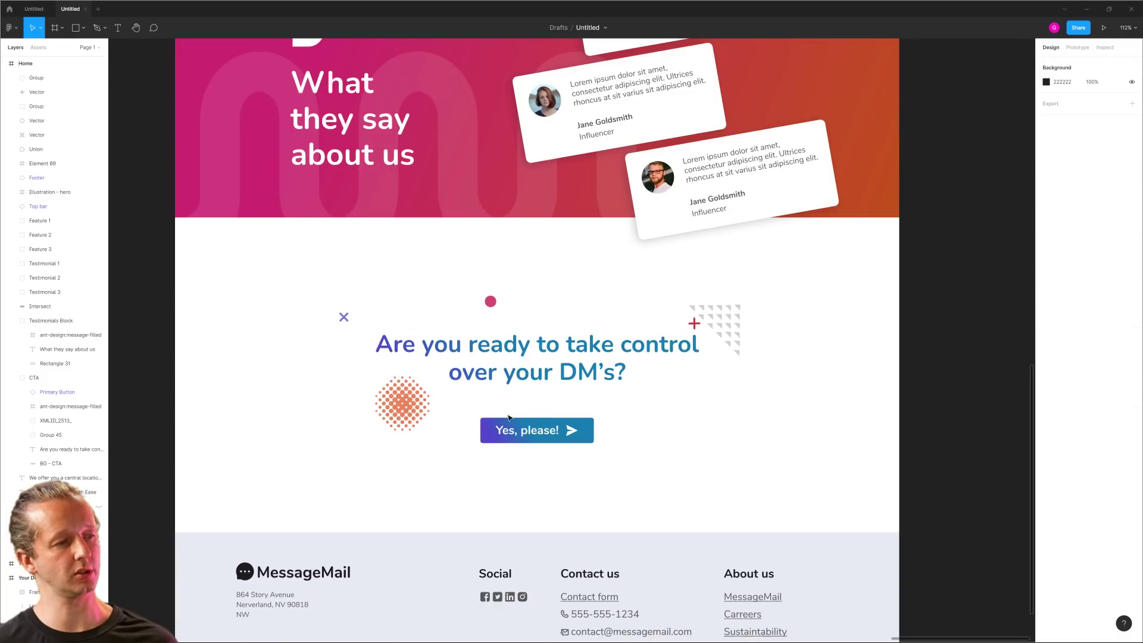
click(420, 417)
key(i)
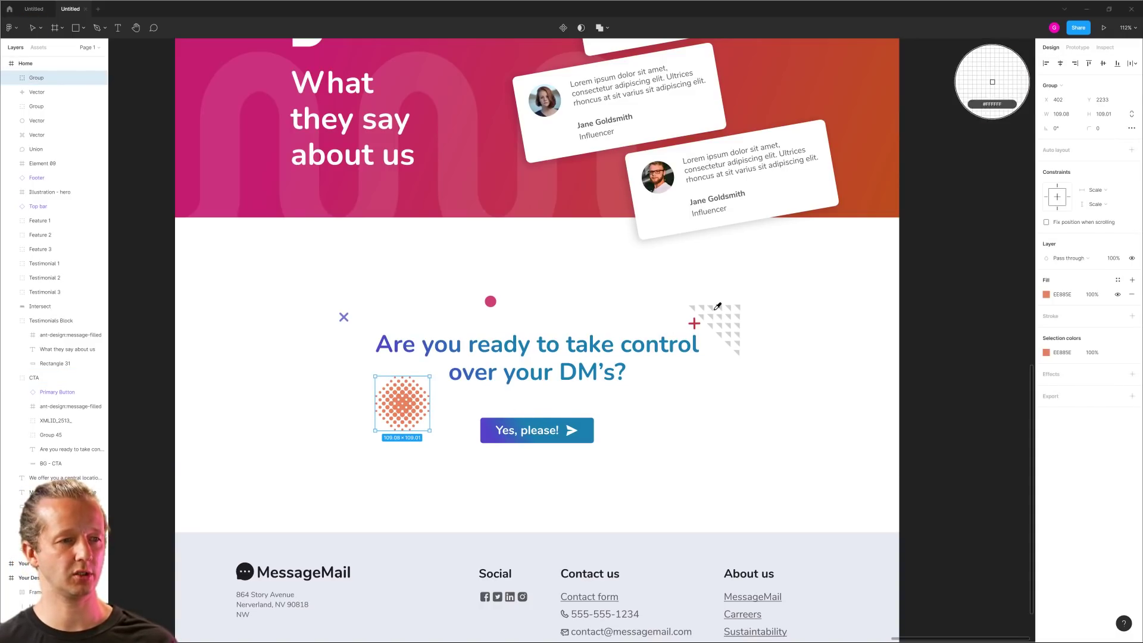
click(722, 310)
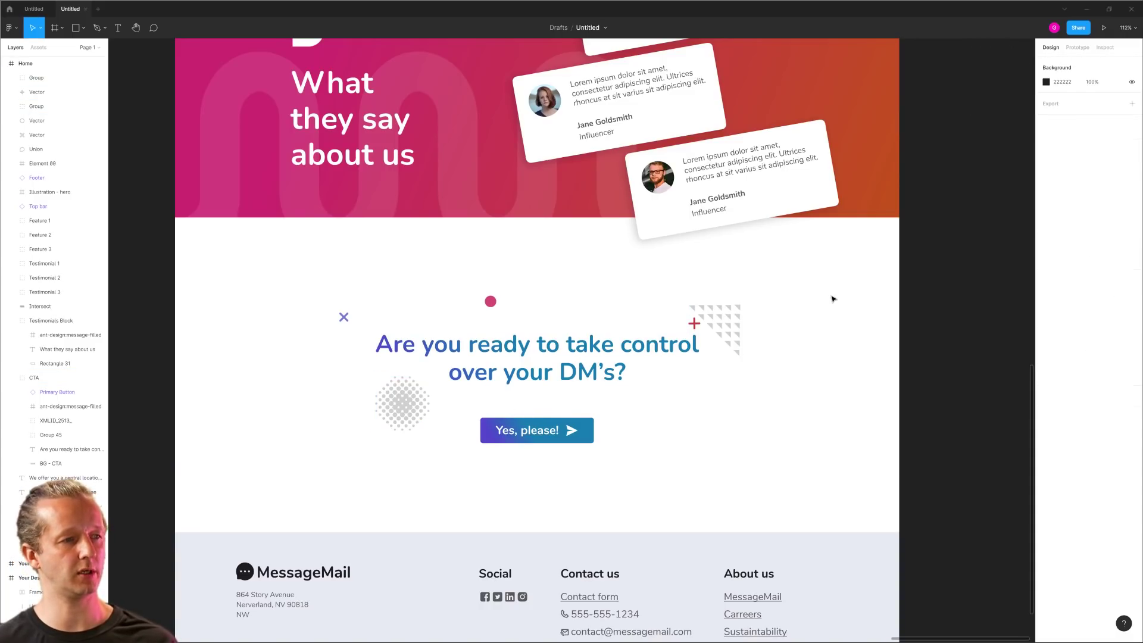
drag(396, 395, 432, 416)
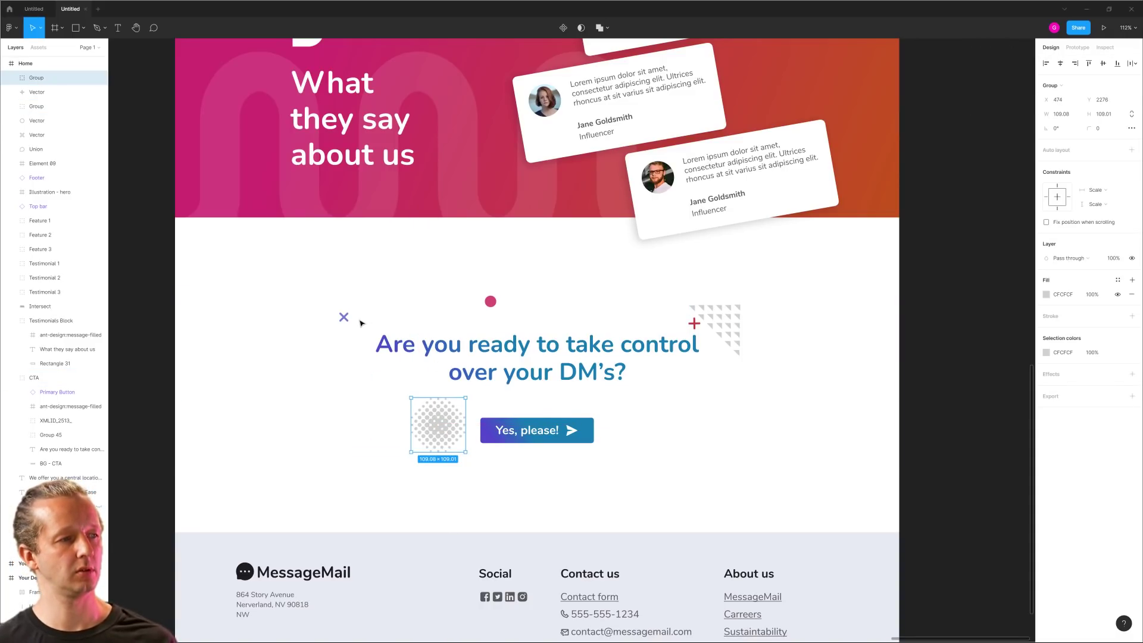
- Place the purple X right of the heading and add an indigo-blue copy of the pink dot by the halftone
drag(344, 317, 650, 402)
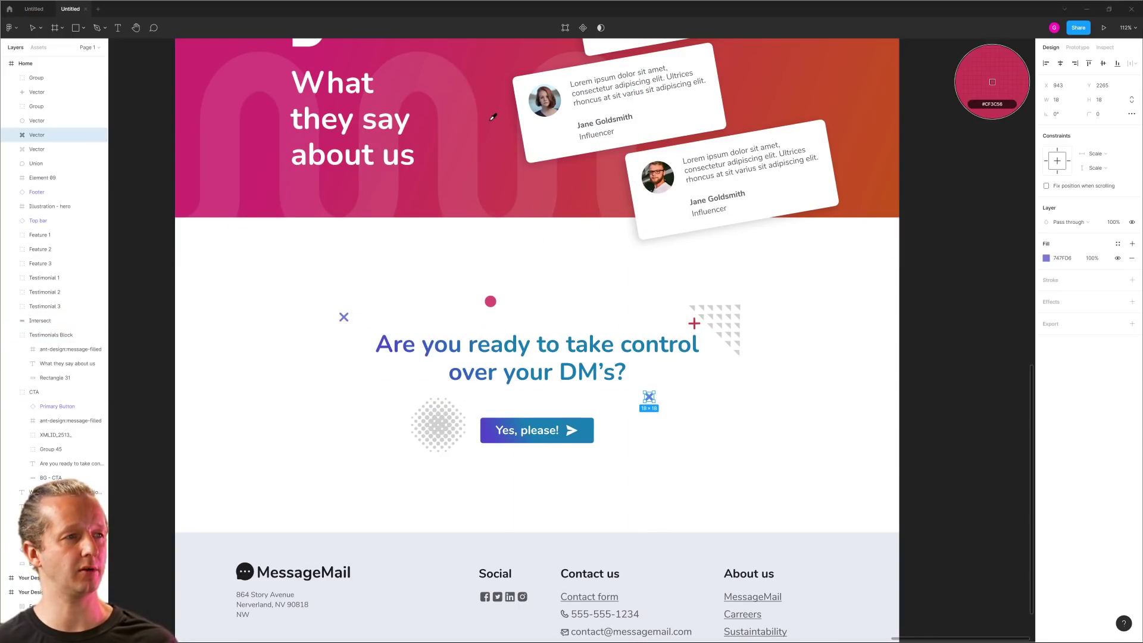
click(783, 437)
click(491, 302)
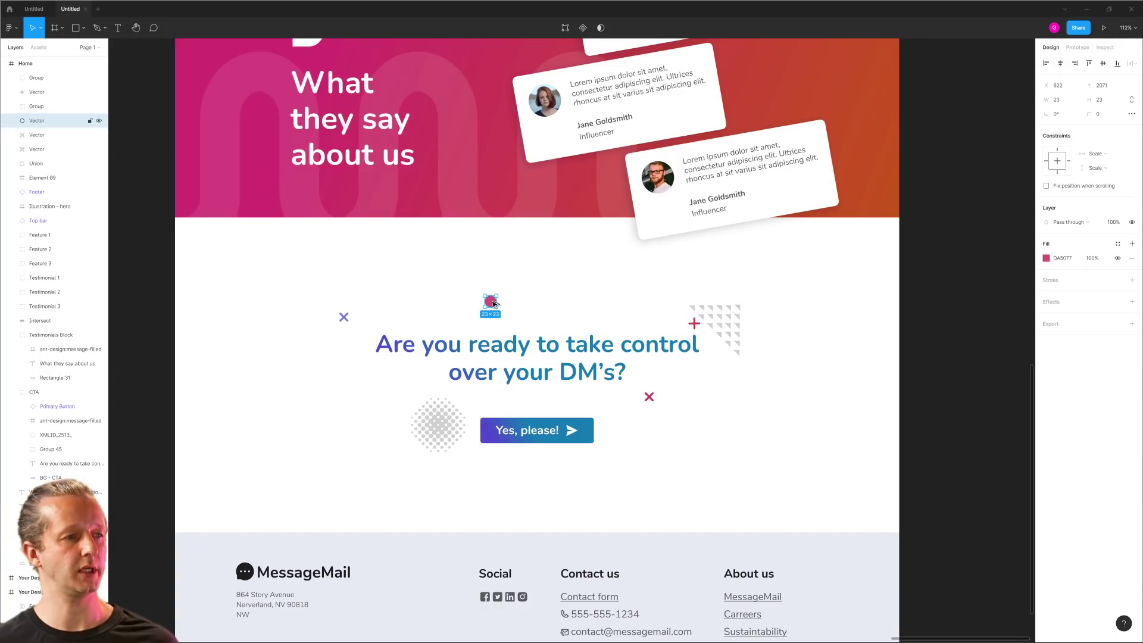
drag(493, 303, 444, 407)
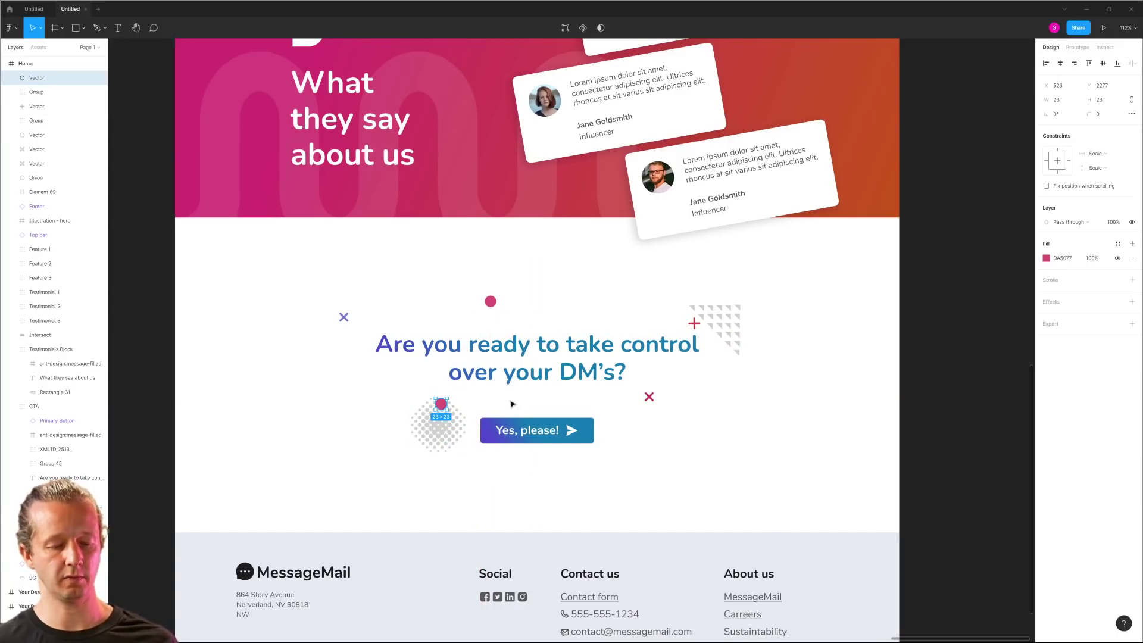
key(i)
click(518, 429)
key(Escape)
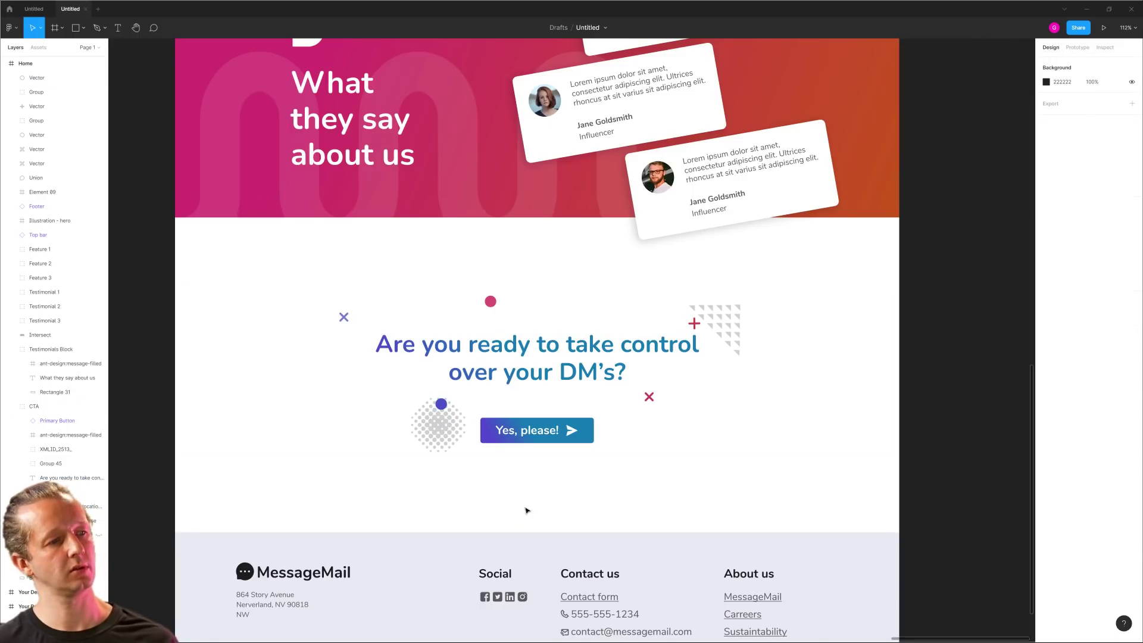
- Move the pink dot up above the heading, then select the small pink × beside it
drag(491, 303, 496, 278)
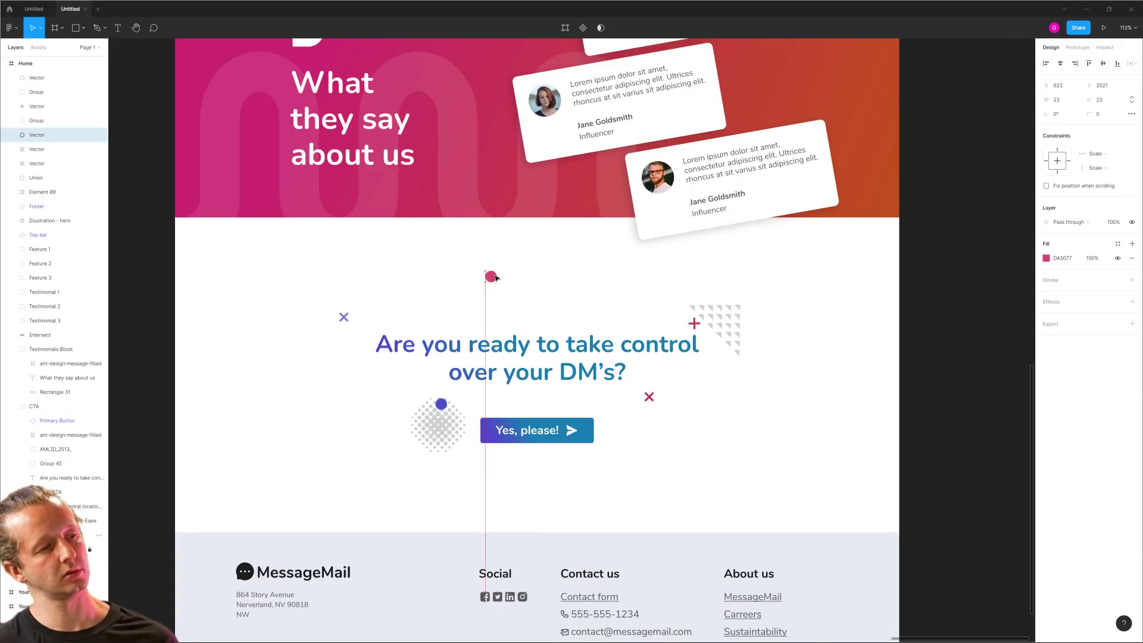
click(575, 300)
click(650, 397)
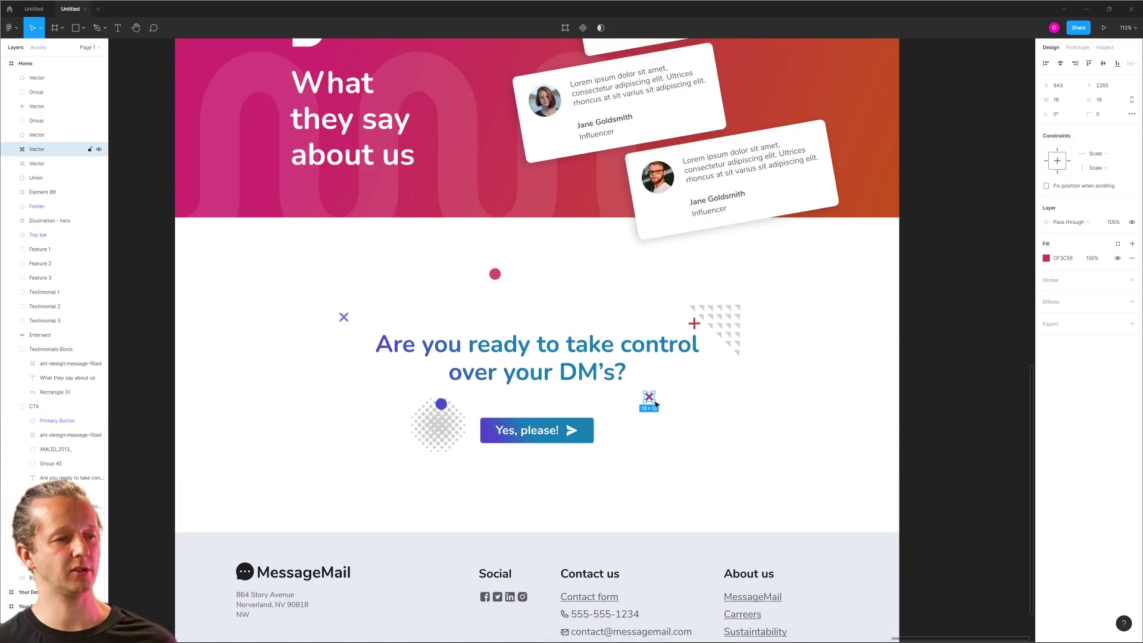
click(991, 81)
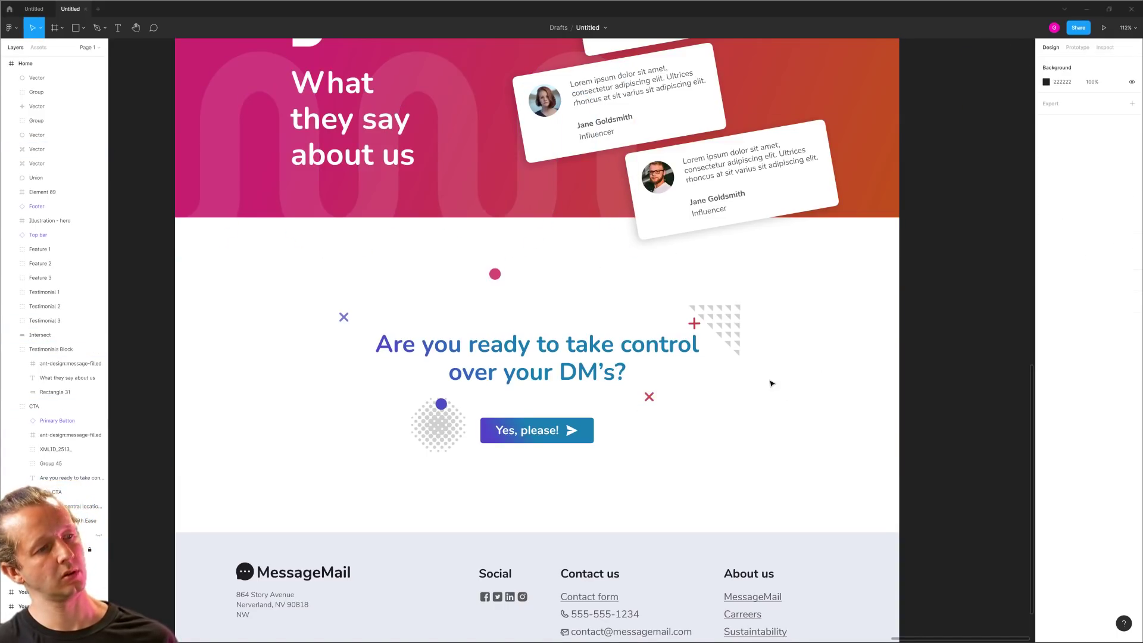
scroll(816, 363, down, 3)
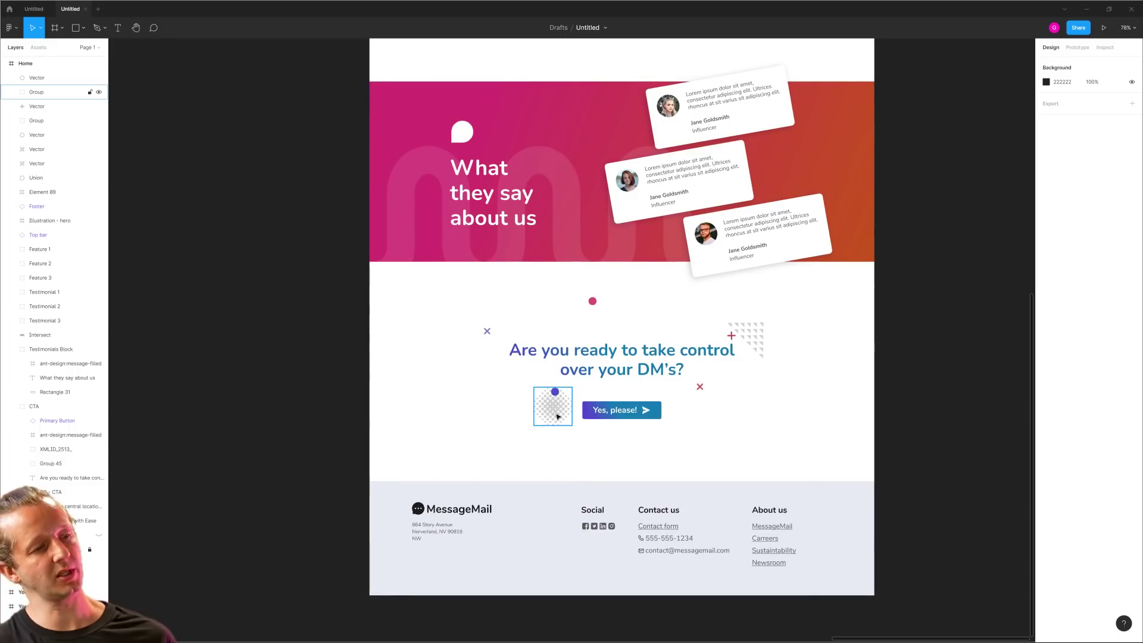
- Delete the dotted halftone circle from the CTA
drag(558, 417, 309, 413)
key(Delete)
click(746, 340)
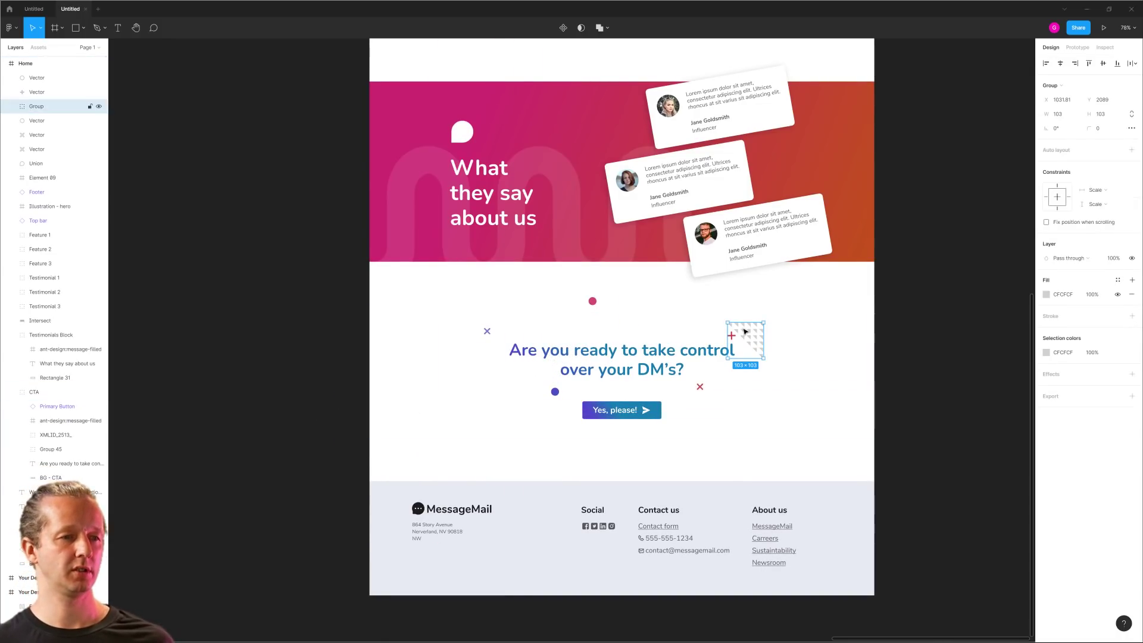
key(Escape)
scroll(631, 379, right, 5)
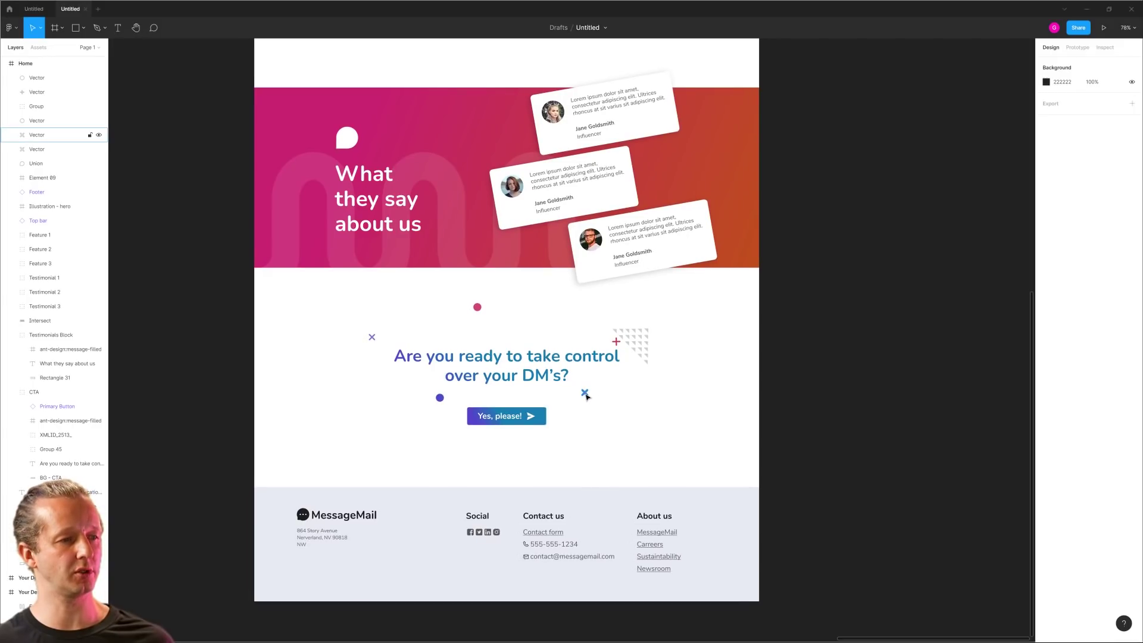
- Shift the small × left and add a copy of the blue dot right of the button, filled light grey CFCFCF
click(586, 396)
drag(582, 400, 537, 399)
drag(444, 405, 605, 421)
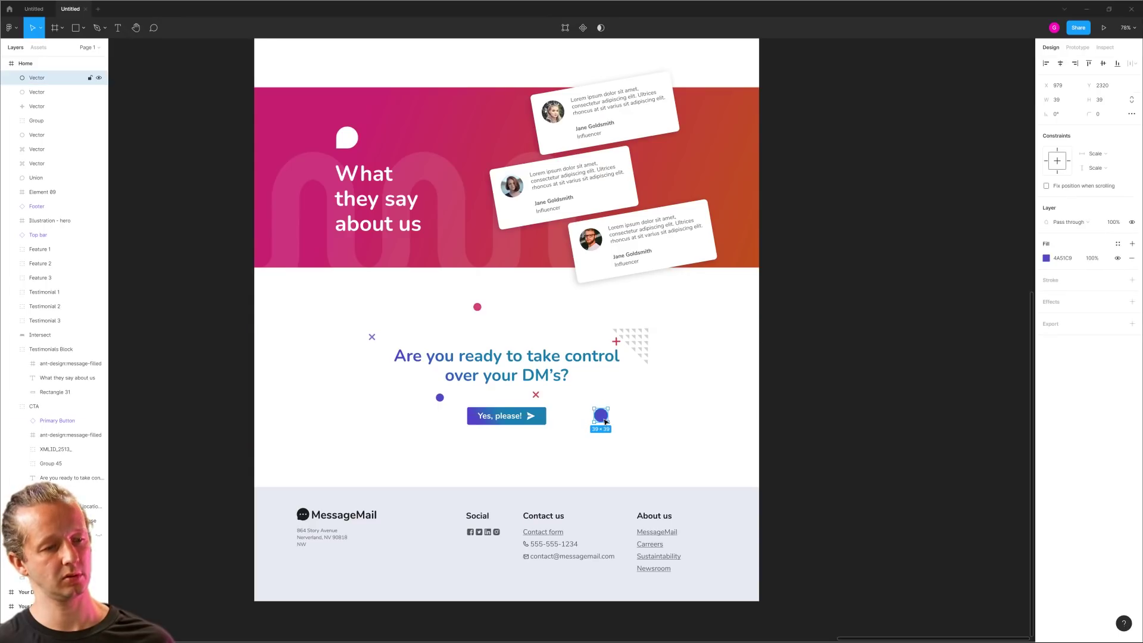
key(i)
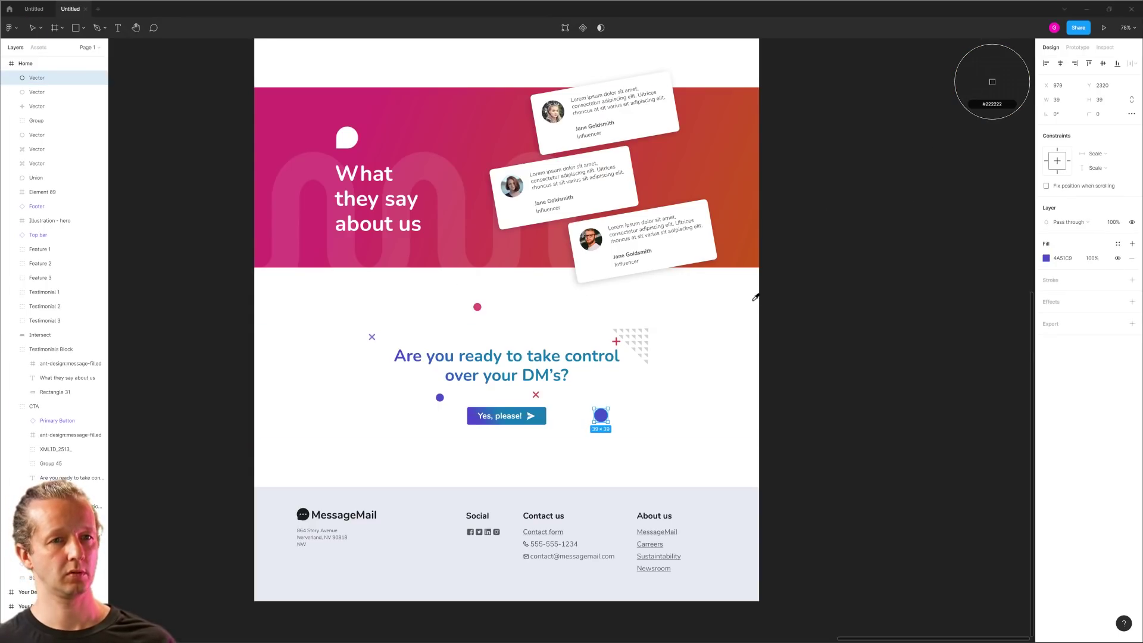
click(688, 288)
key(i)
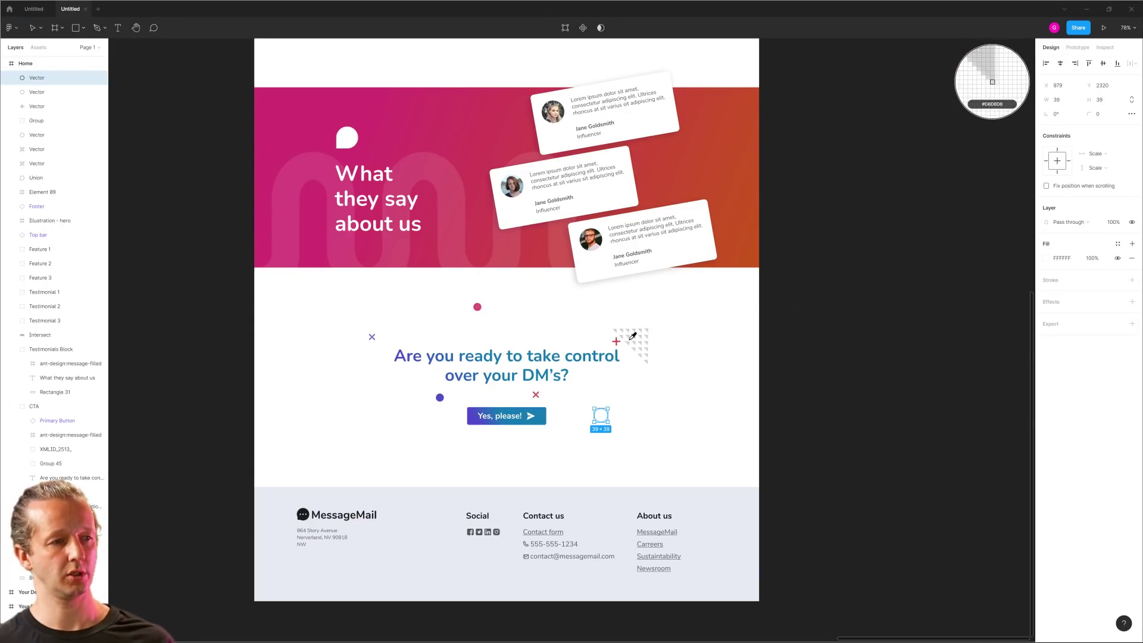
click(631, 327)
click(764, 336)
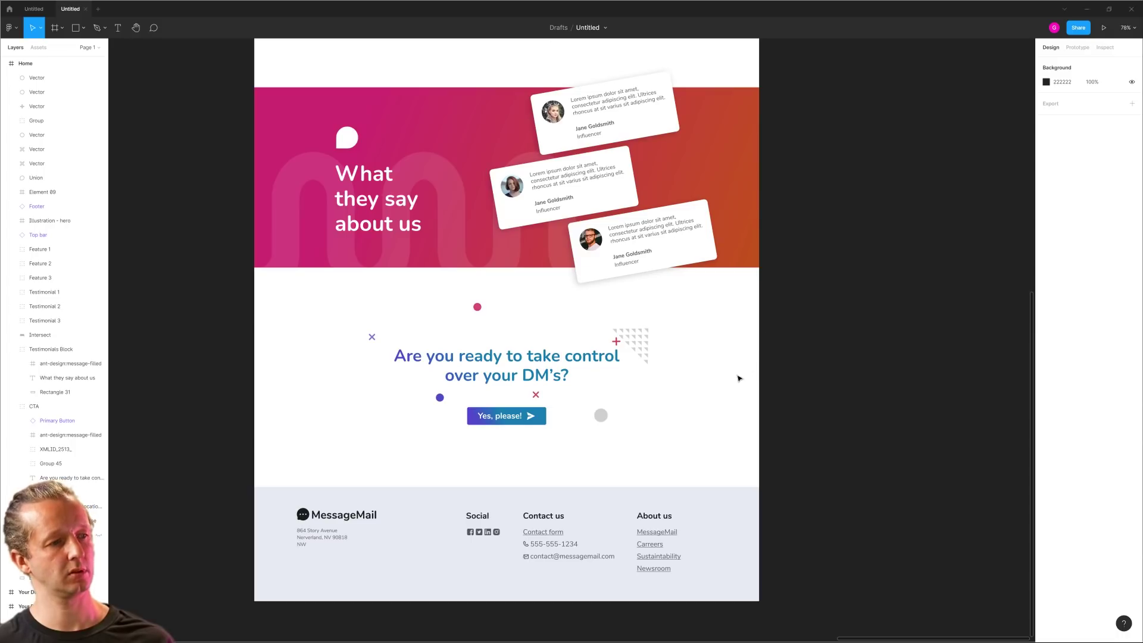
- Lighten the new grey dot's fill to E9E9E9
click(602, 414)
double_click(602, 415)
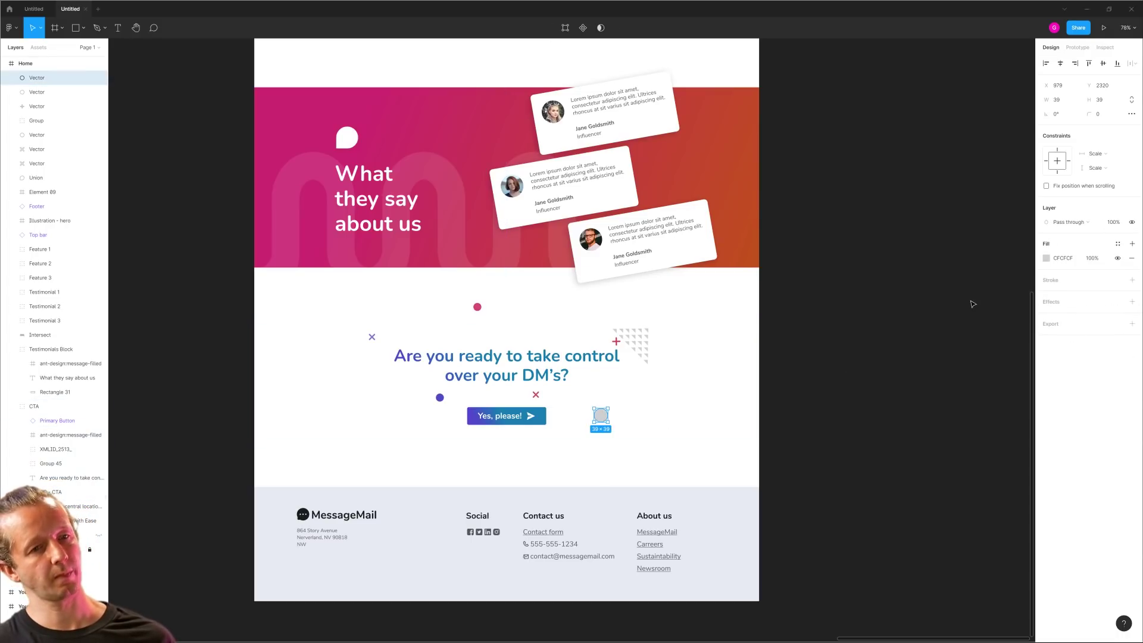
click(1047, 258)
drag(948, 294, 920, 282)
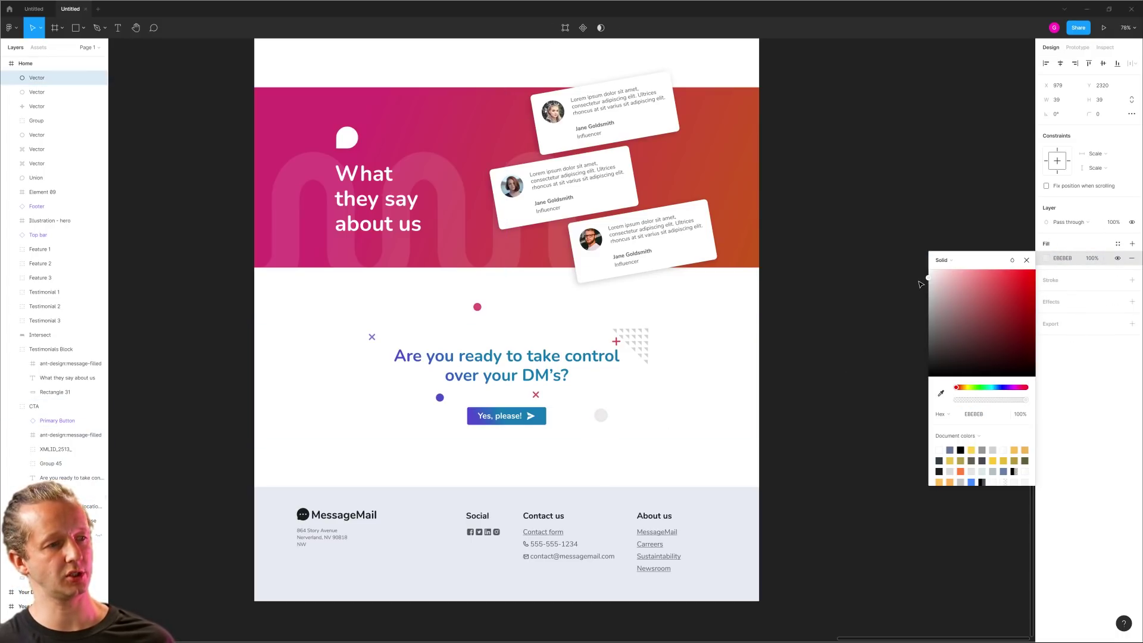
click(921, 285)
- Duplicate the Home frame with Ctrl+D so a copy sits beside the original
scroll(785, 309, down, 3)
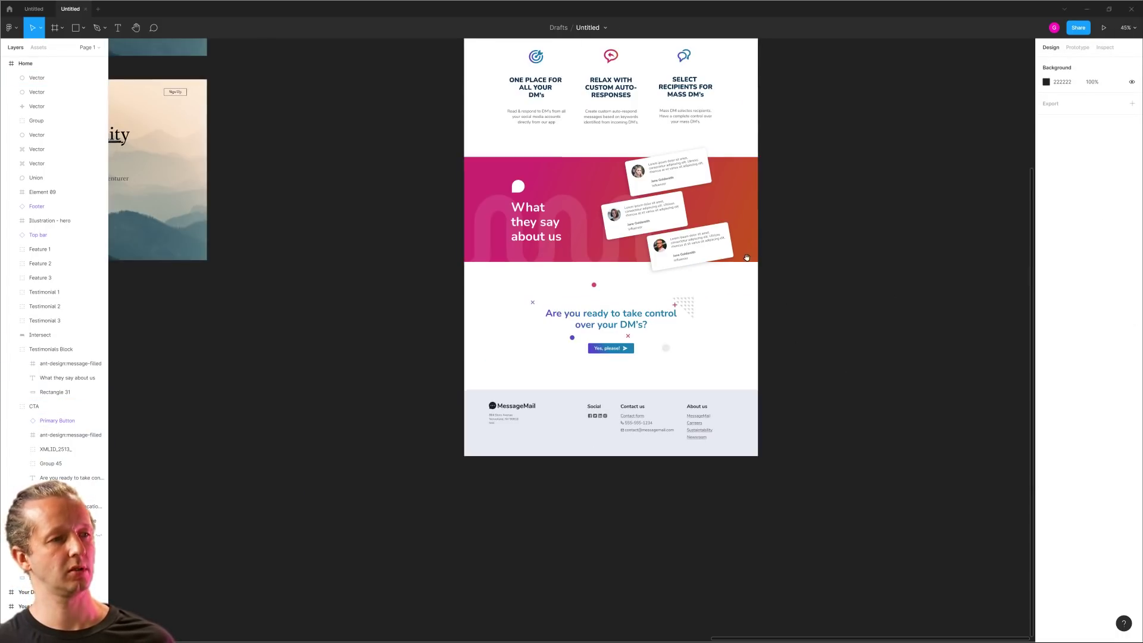
scroll(655, 334, up, 3)
scroll(566, 352, down, 2)
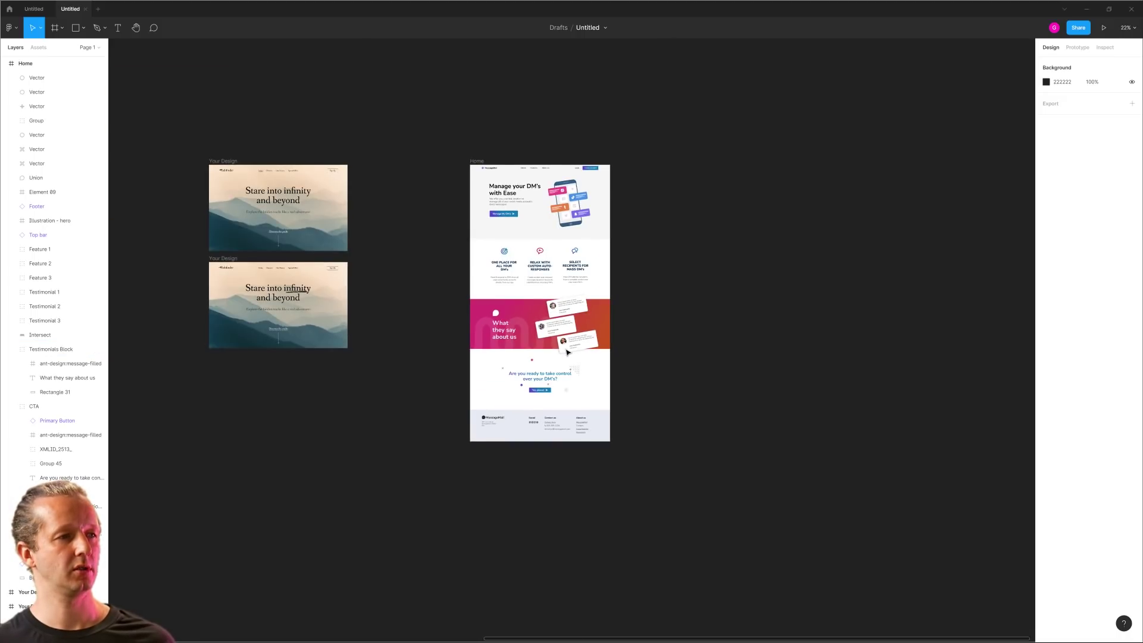
scroll(520, 360, up, 5)
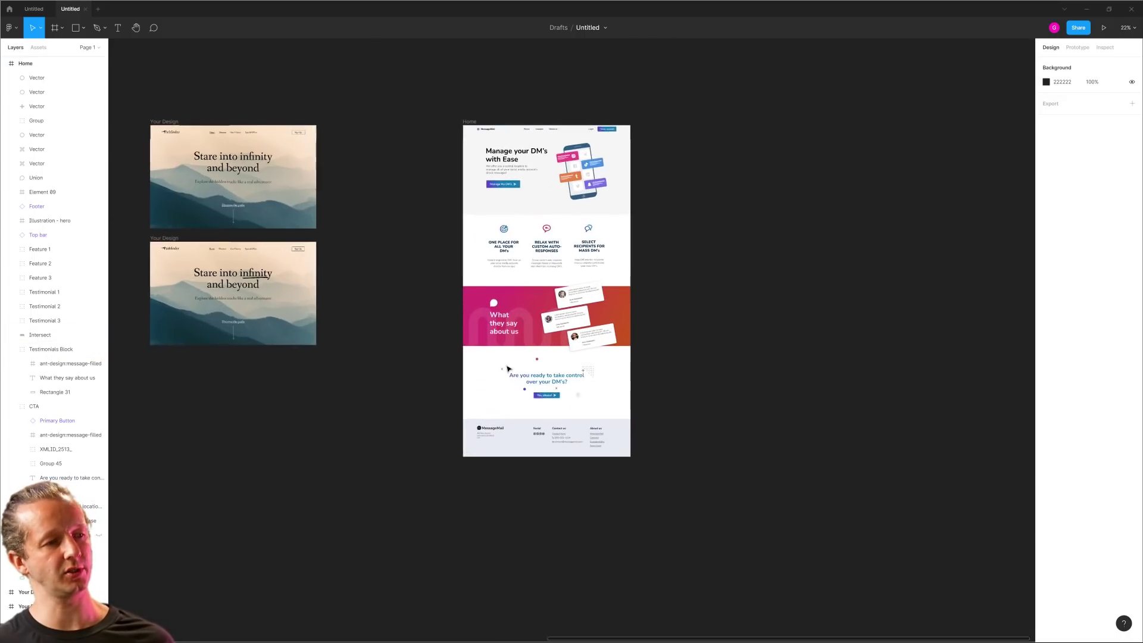
scroll(699, 381, down, 3)
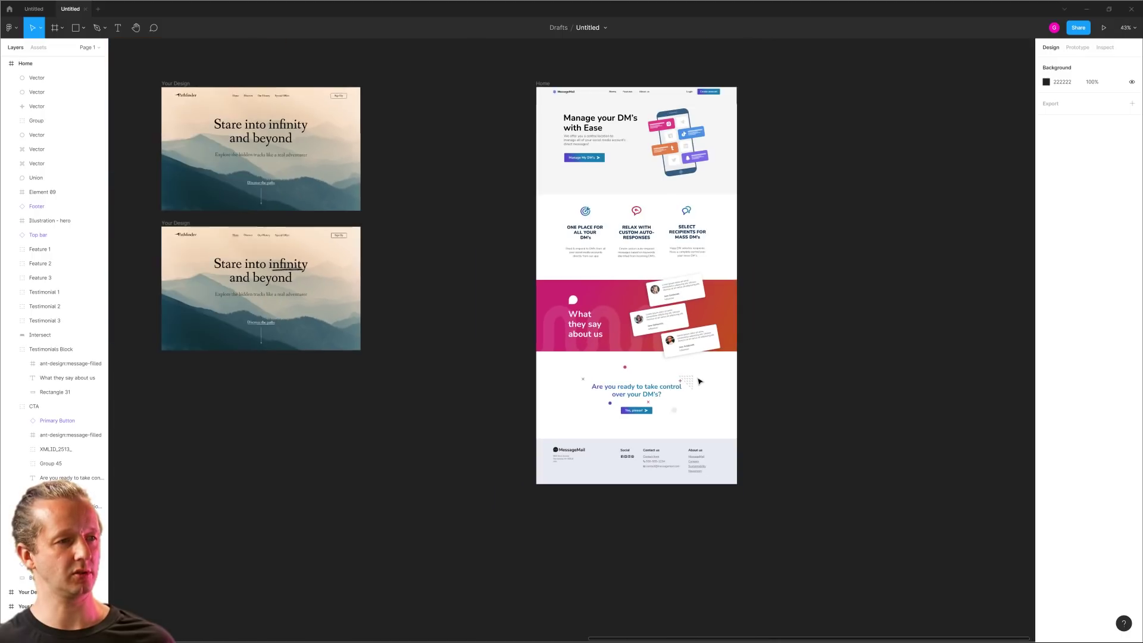
scroll(654, 238, right, 3)
click(607, 85)
key(ctrl+d)
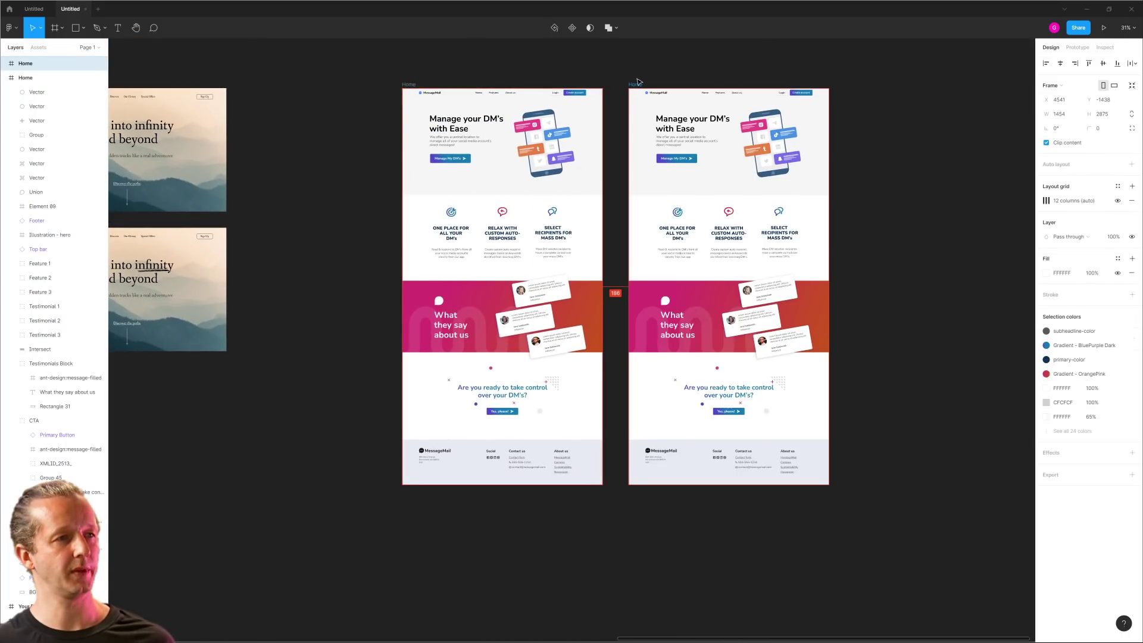
key(Escape)
- Delete the four accent shapes around the CTA heading from the plain copy
scroll(476, 397, up, 4)
click(477, 397)
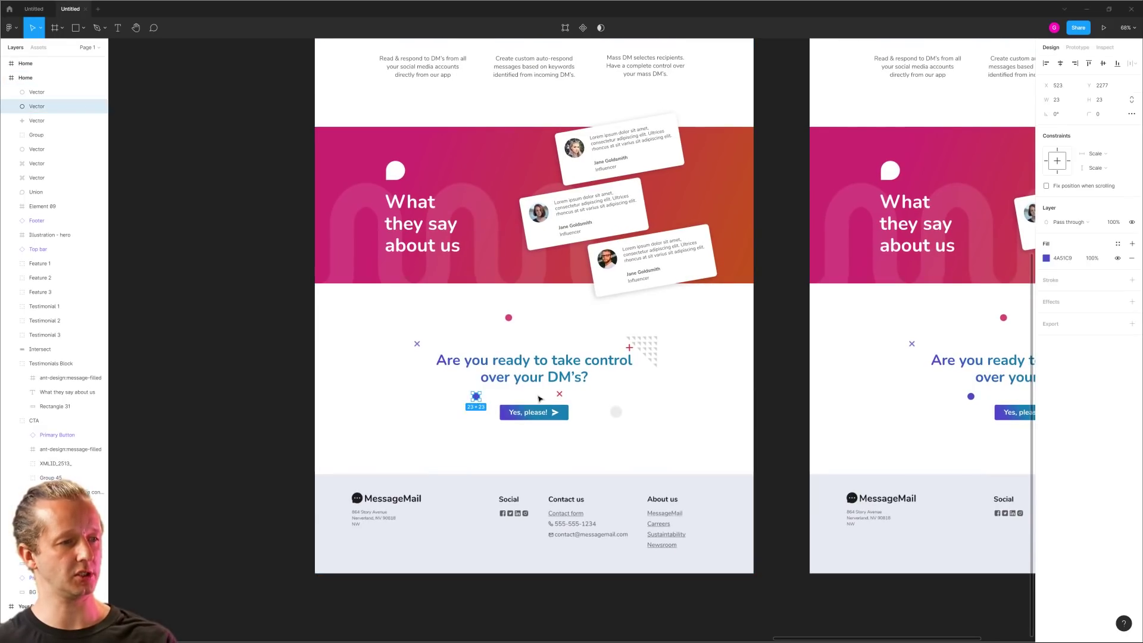
key(Delete)
click(561, 395)
key(Delete)
click(616, 412)
key(Delete)
click(646, 352)
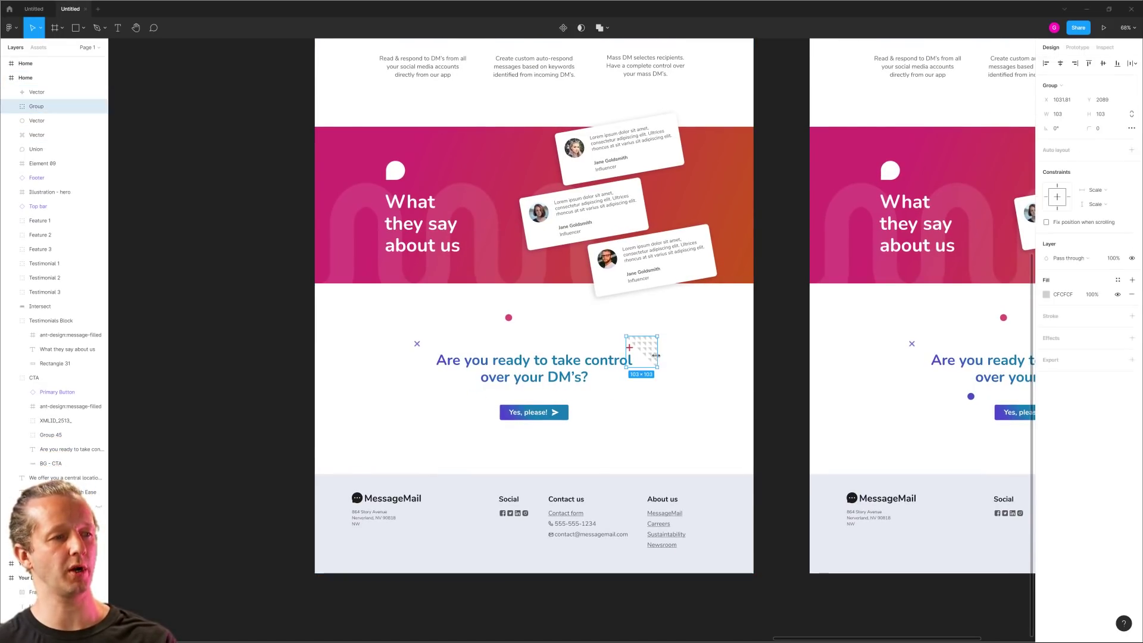
key(Delete)
- Delete the remaining decorations, including the wavy pattern and the chat-bubble icon, from the plain copy
click(630, 349)
key(Delete)
click(509, 317)
key(Delete)
click(417, 344)
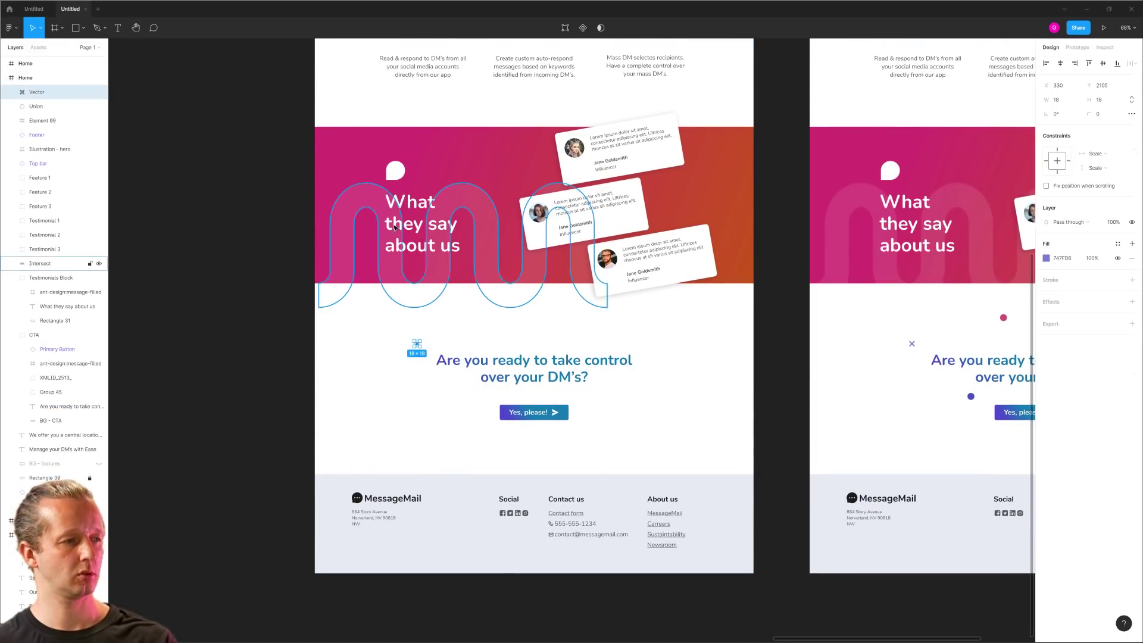
key(Delete)
click(393, 168)
key(Delete)
scroll(417, 349, right, 3)
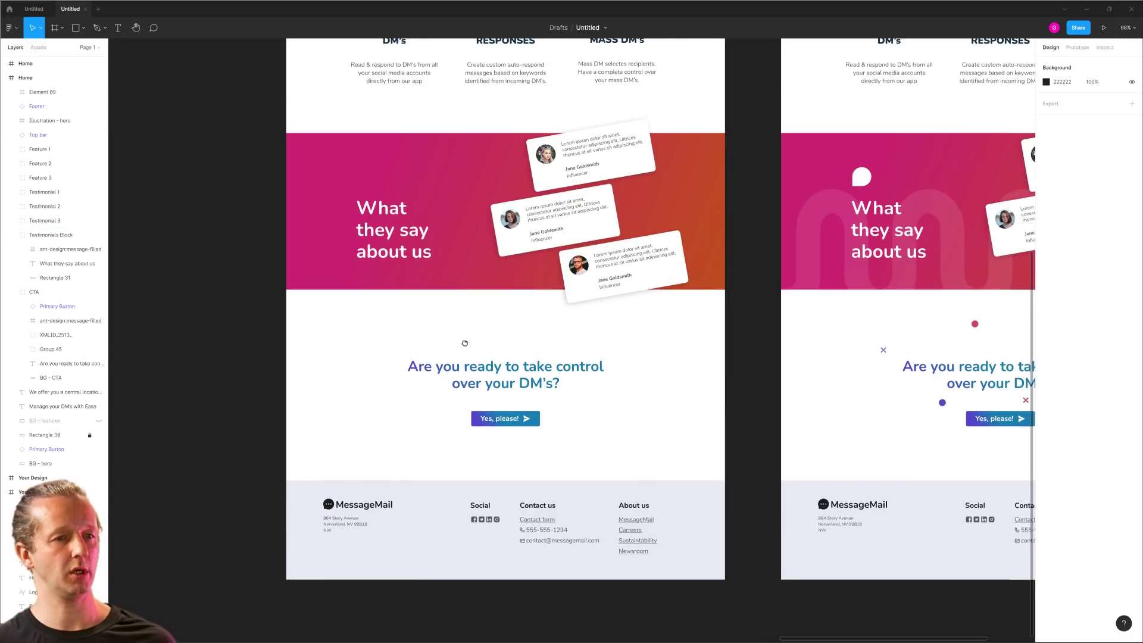
- Zoom into the decorated frame to inspect the small × beside the heading
scroll(456, 341, up, 3)
scroll(747, 370, right, 10)
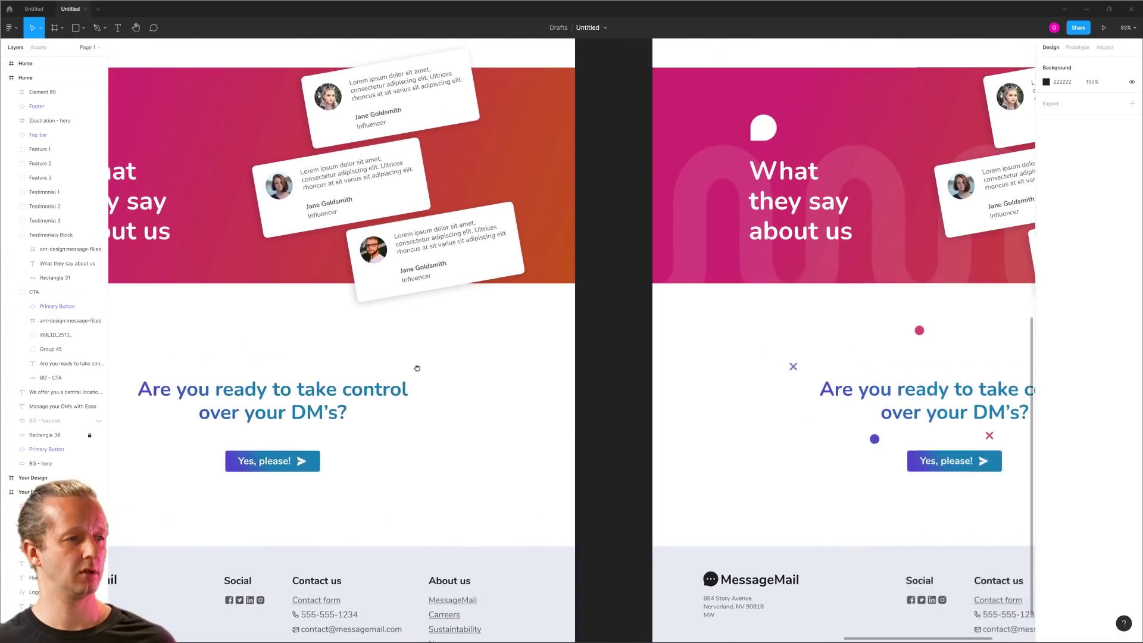
scroll(153, 377, left, 3)
scroll(153, 378, up, 1)
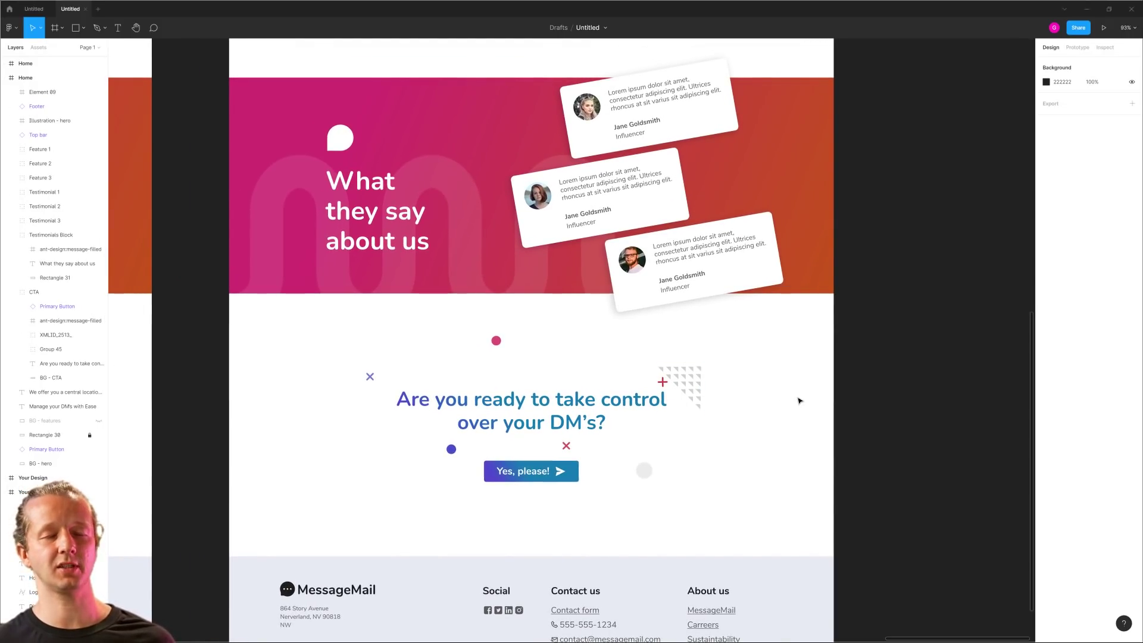
click(370, 377)
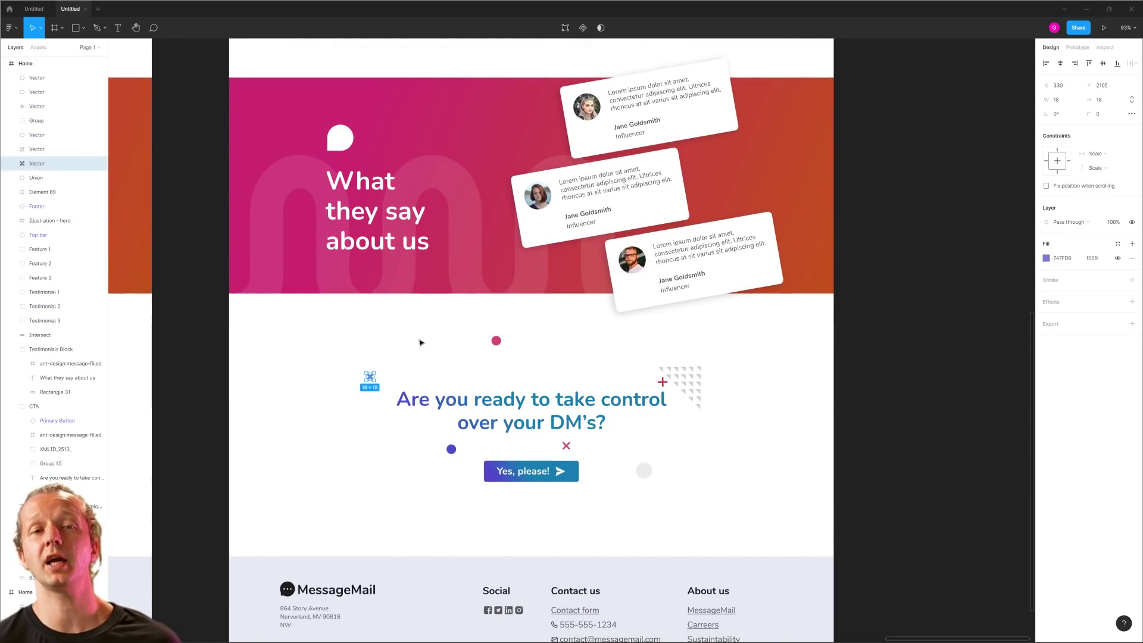
key(Escape)
- Zoom out and pan left to the paraglider Your Layout frames
scroll(429, 357, down, 6)
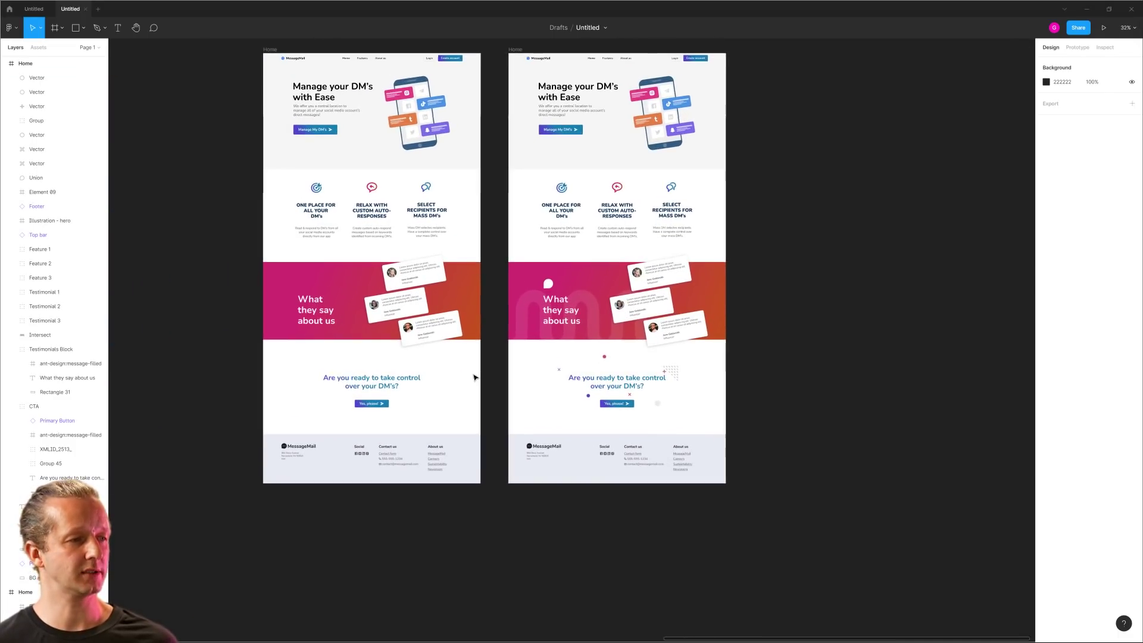
scroll(475, 377, left, 10)
scroll(618, 332, left, 15)
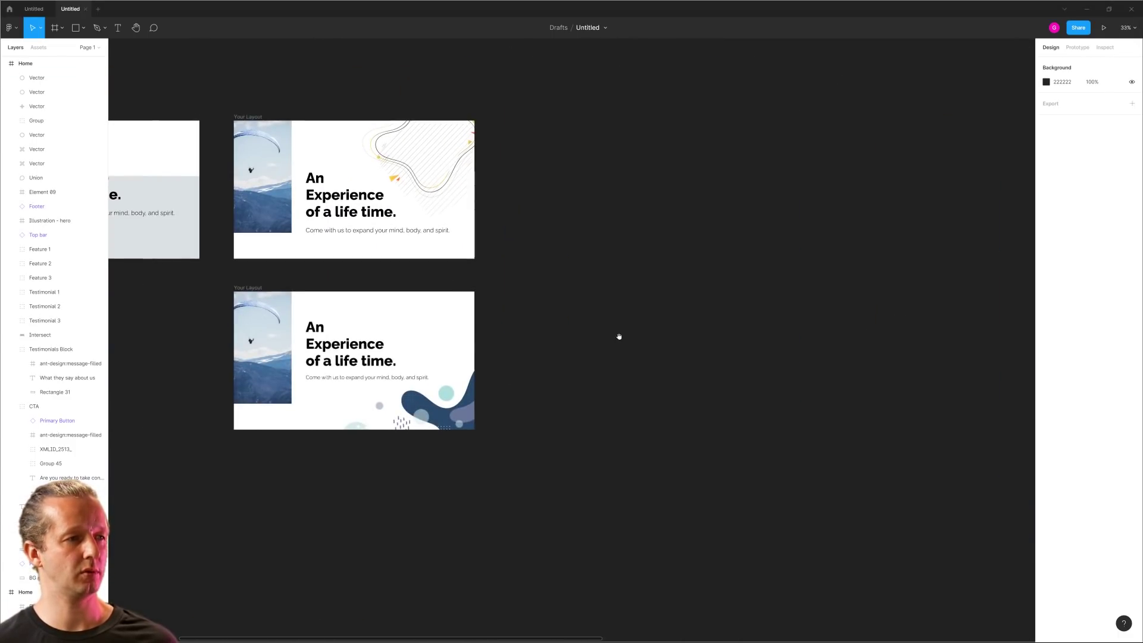
scroll(699, 324, up, 1)
scroll(690, 305, up, 3)
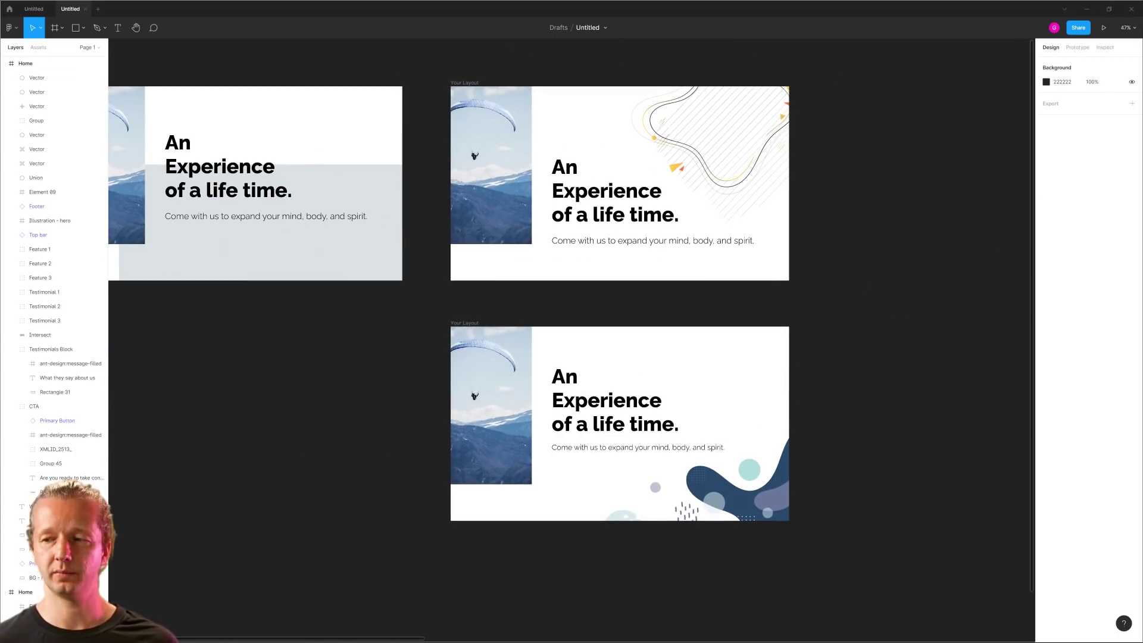